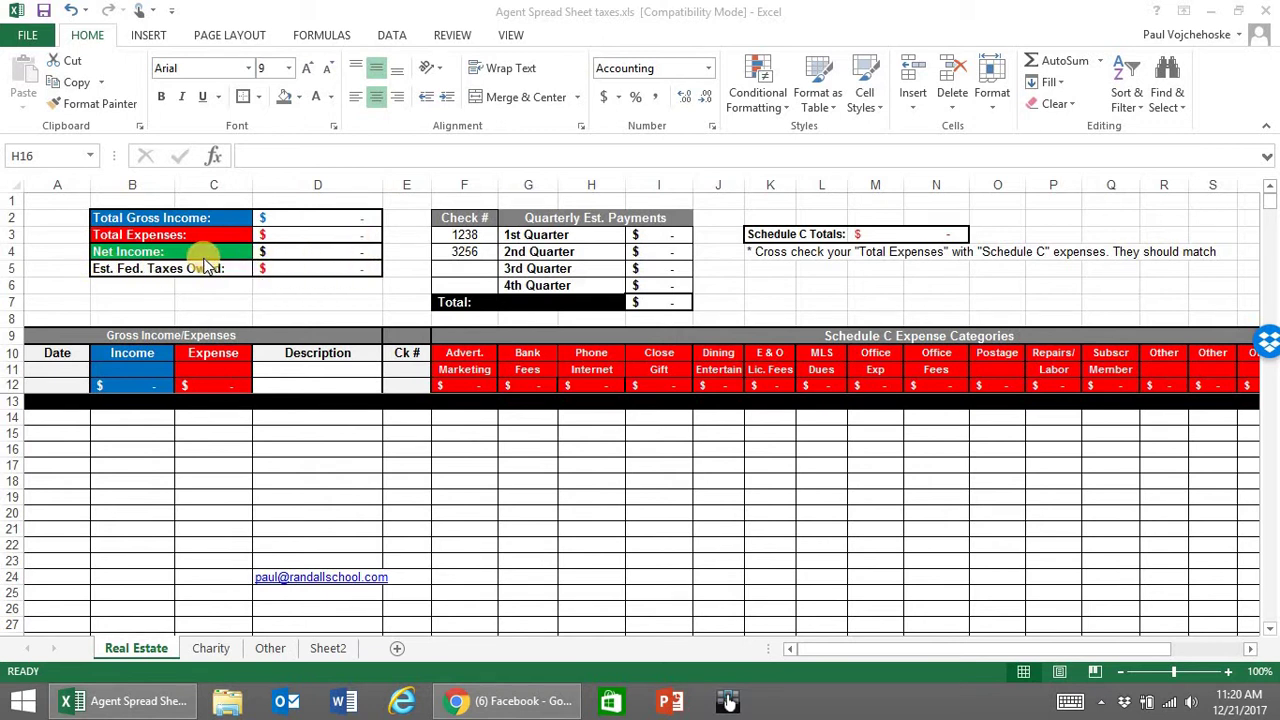
left_click(326, 266)
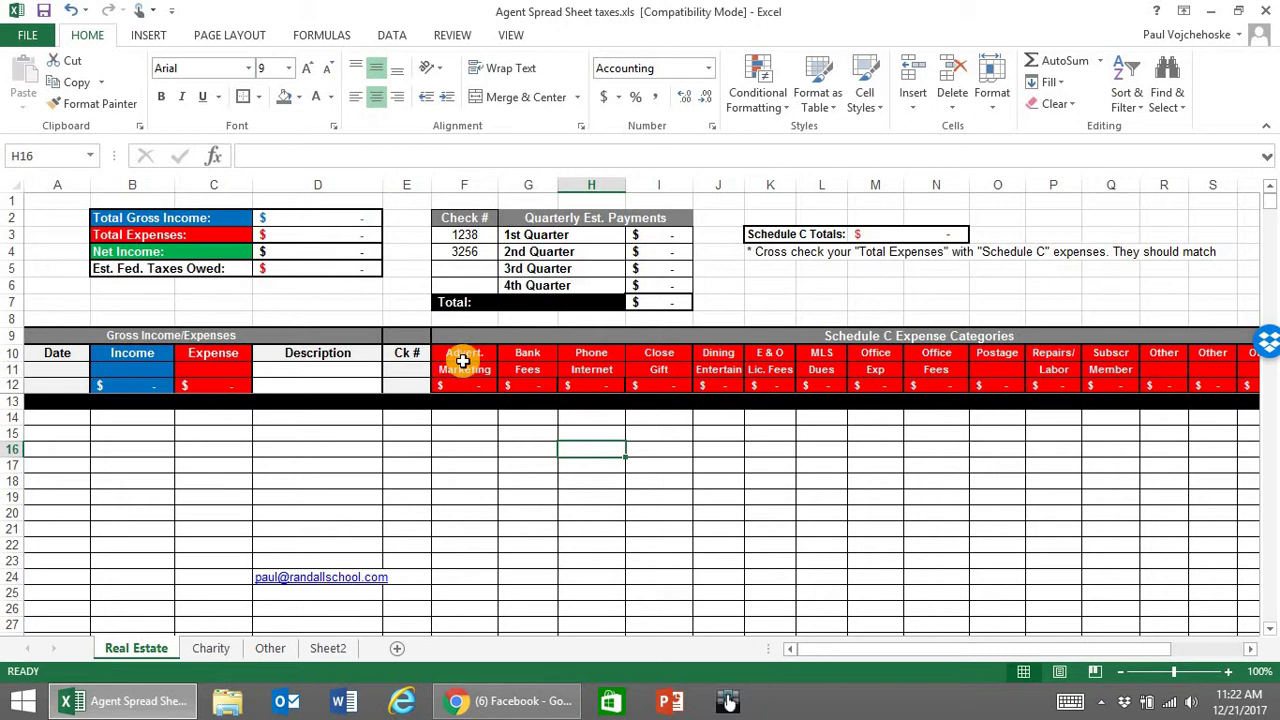
left_click(1160, 354)
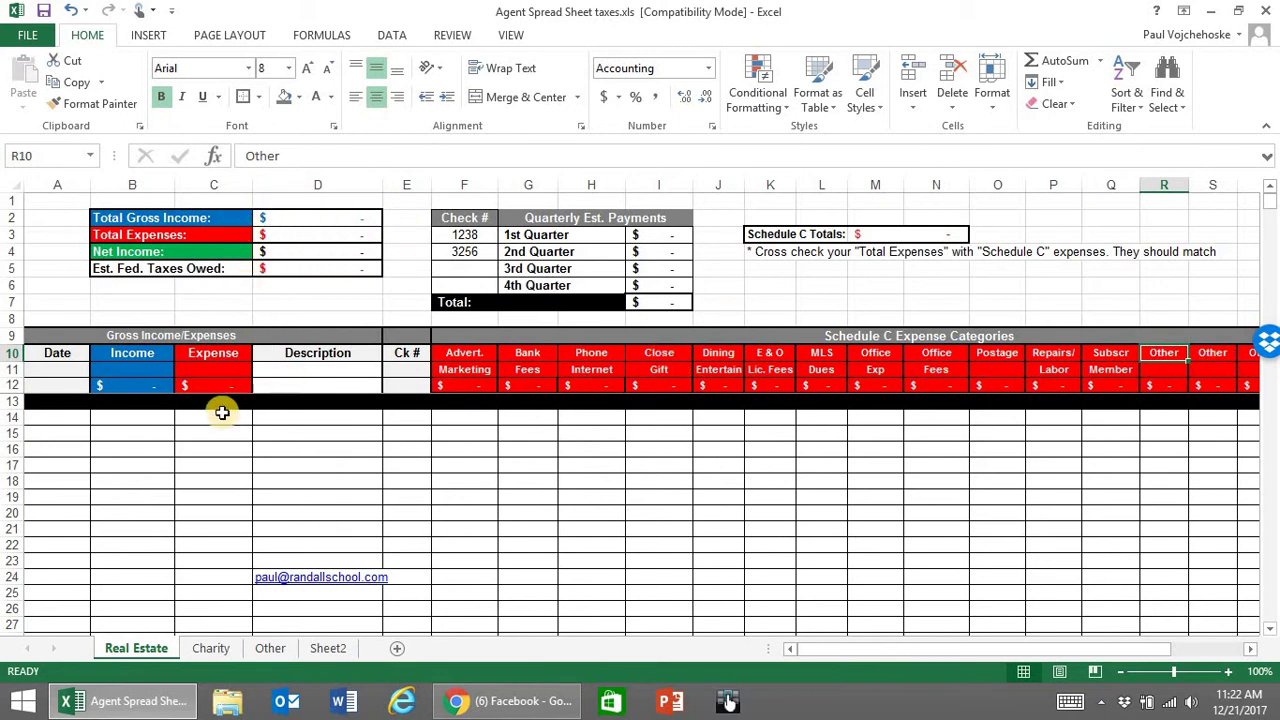
Step: Record a 5000 income entry in row 14 dated 1/2/2018, with the property address as description and DP as the check number
left_click(53, 425)
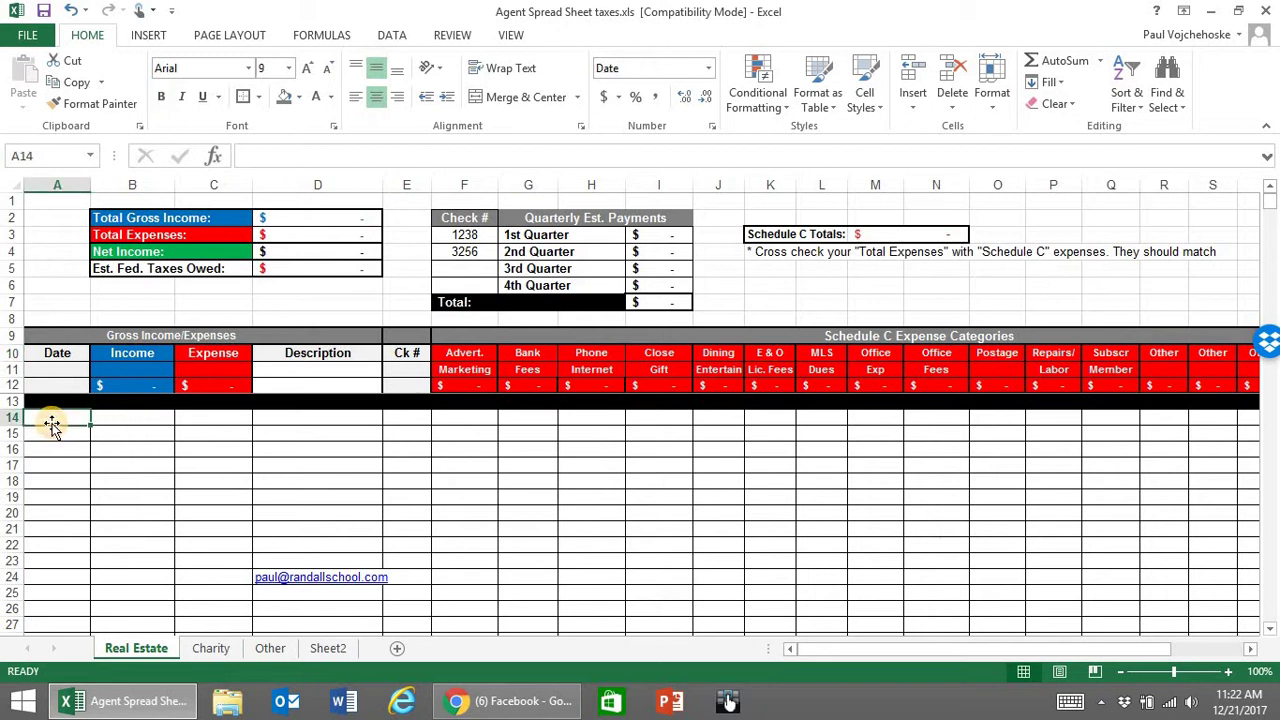
type("1/2/")
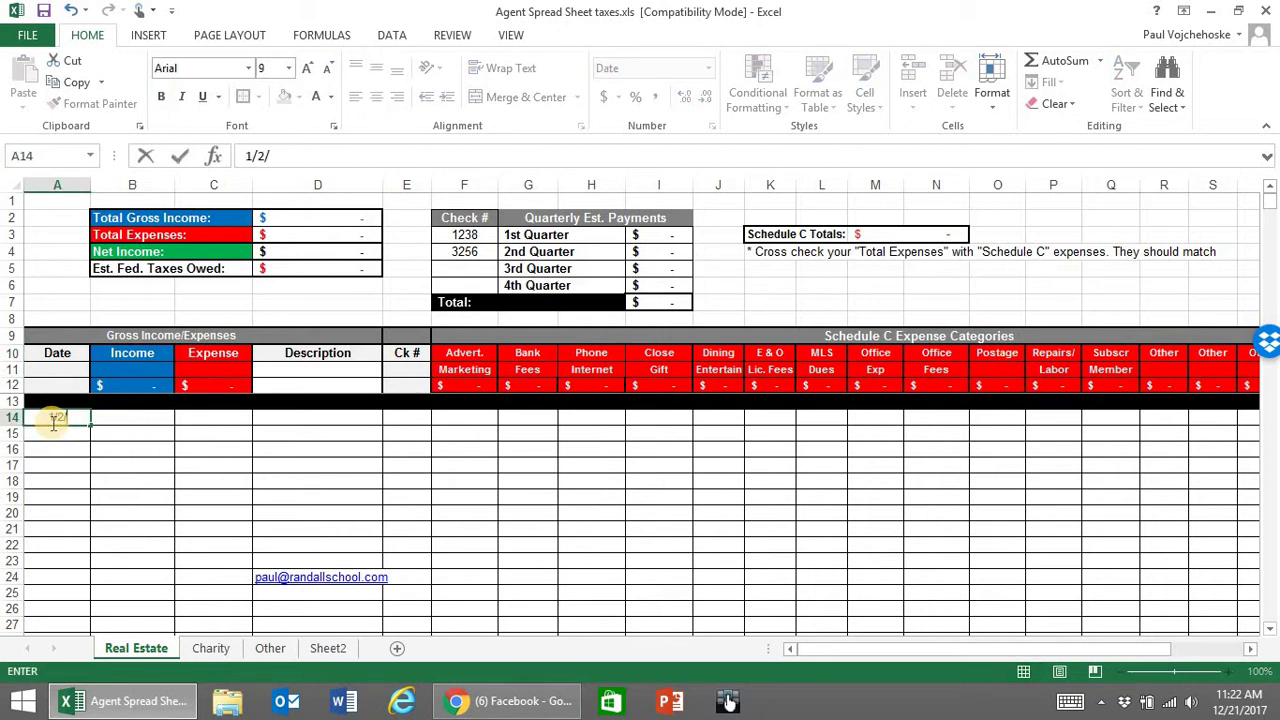
type("2018")
key("Tab")
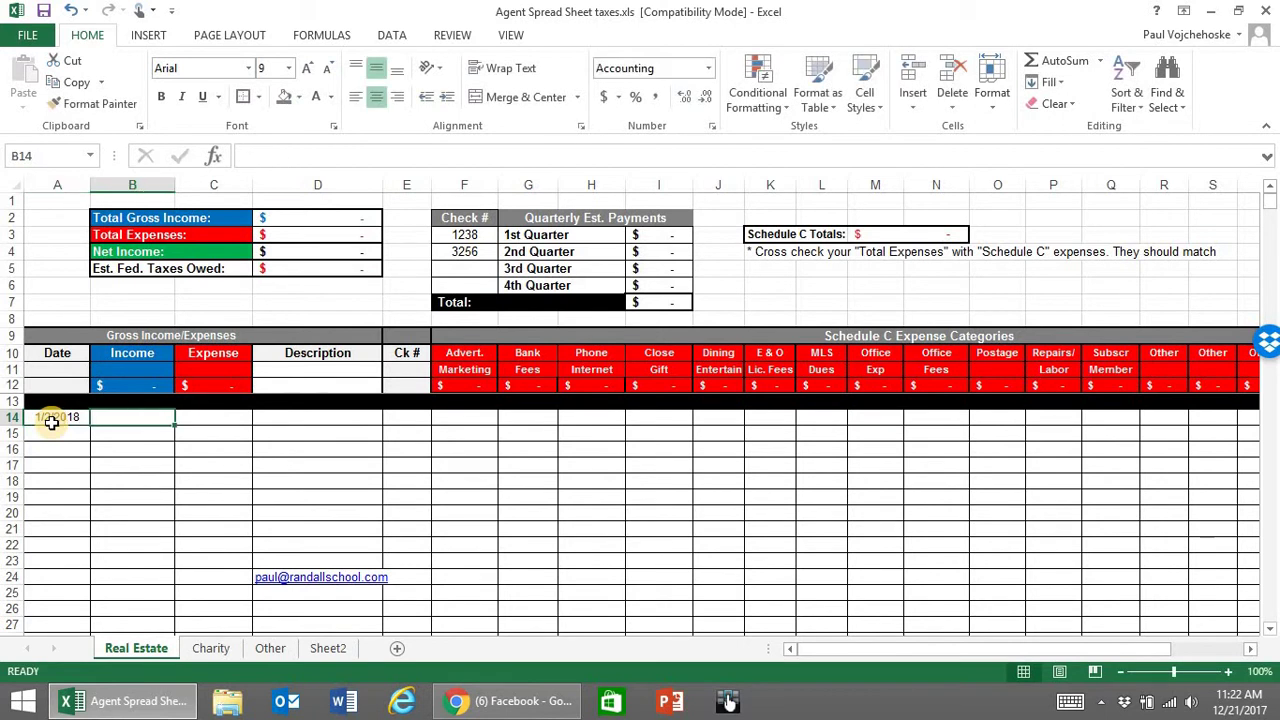
type("5000")
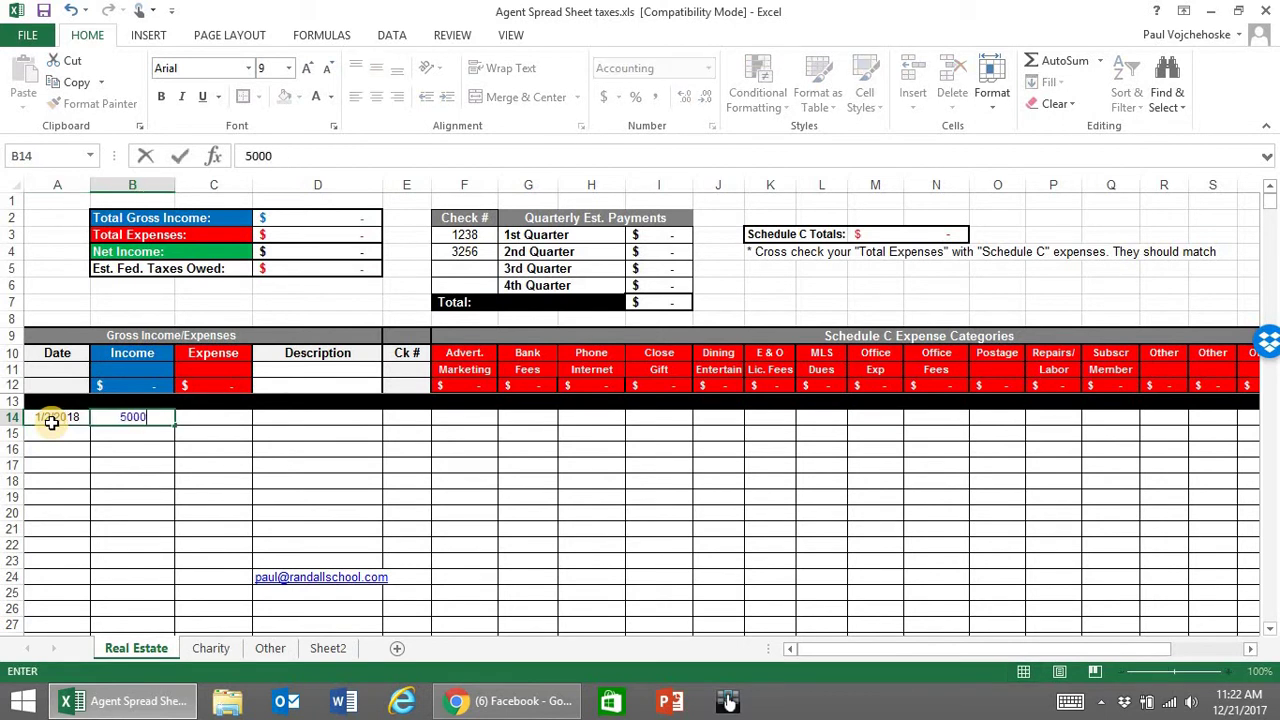
key("Tab")
key("Tab")
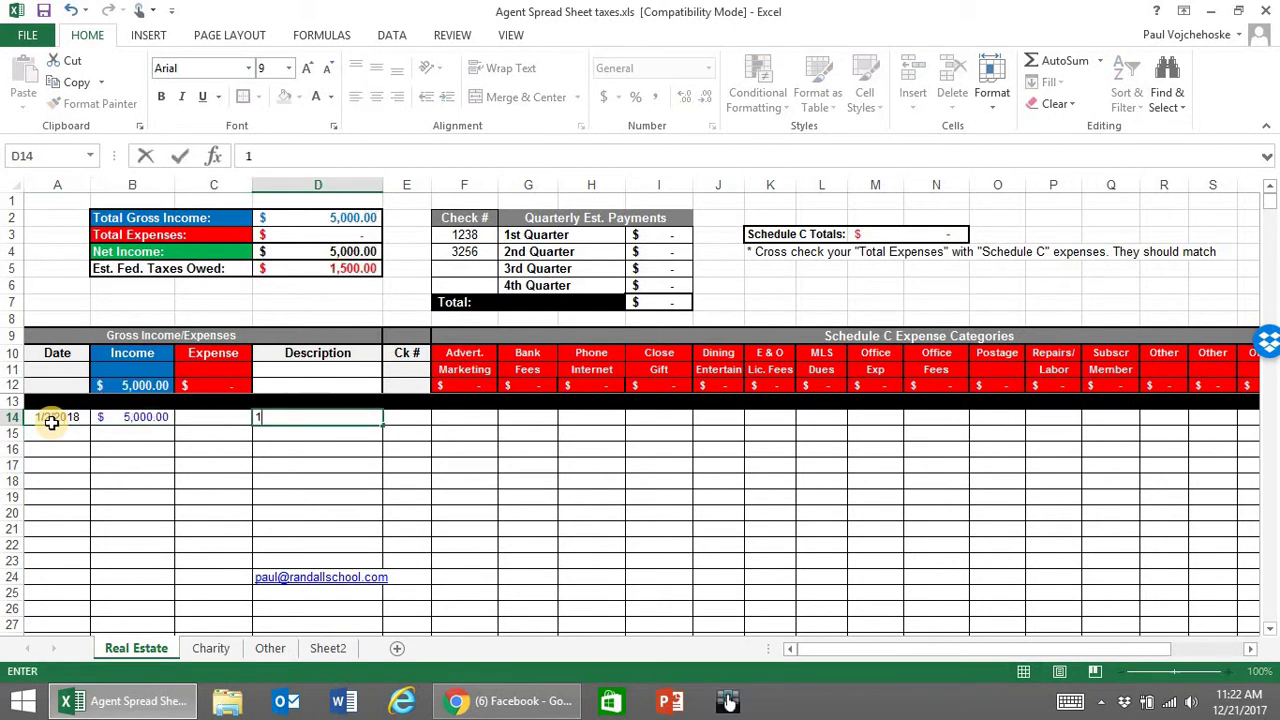
type("123 Main")
key("Tab")
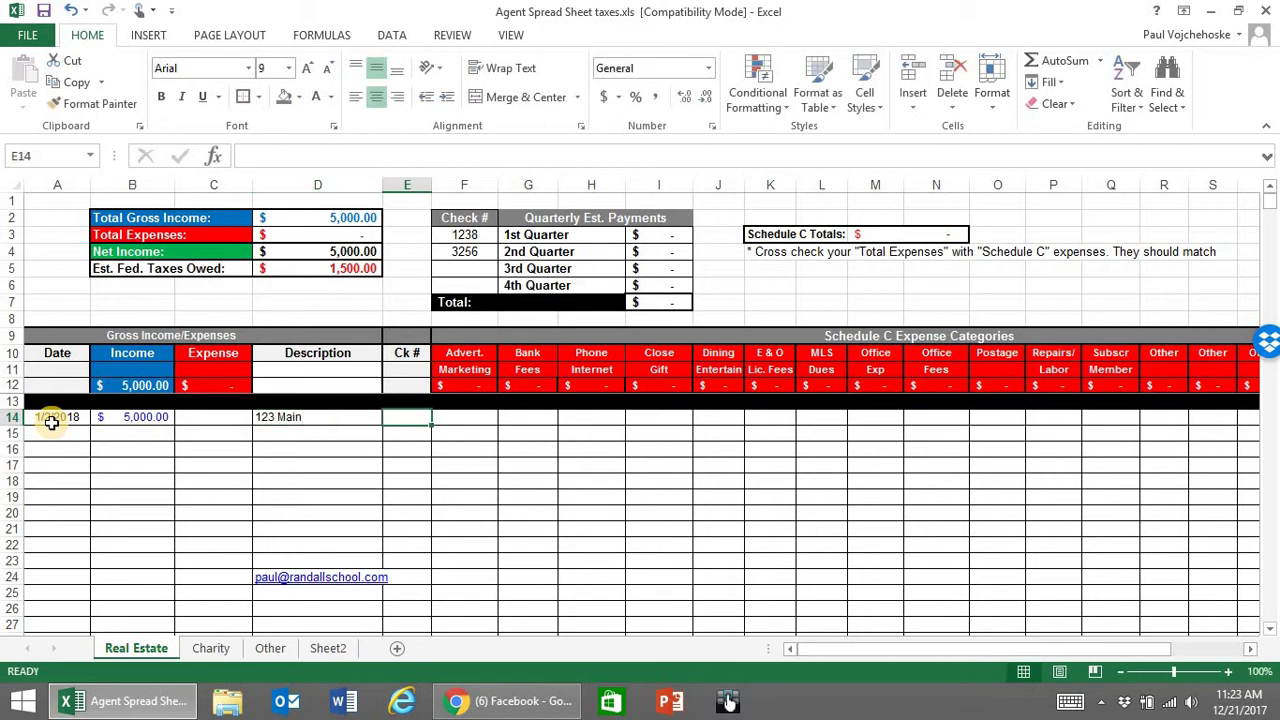
type("DP")
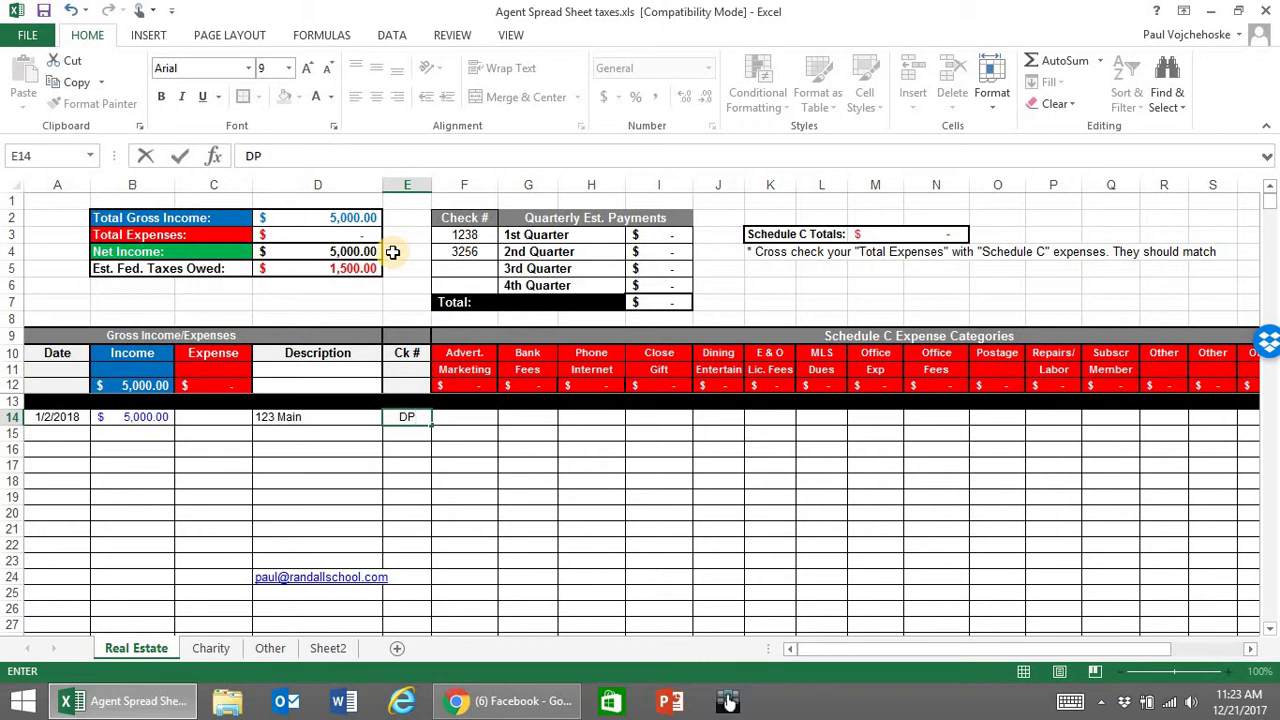
left_click(328, 268)
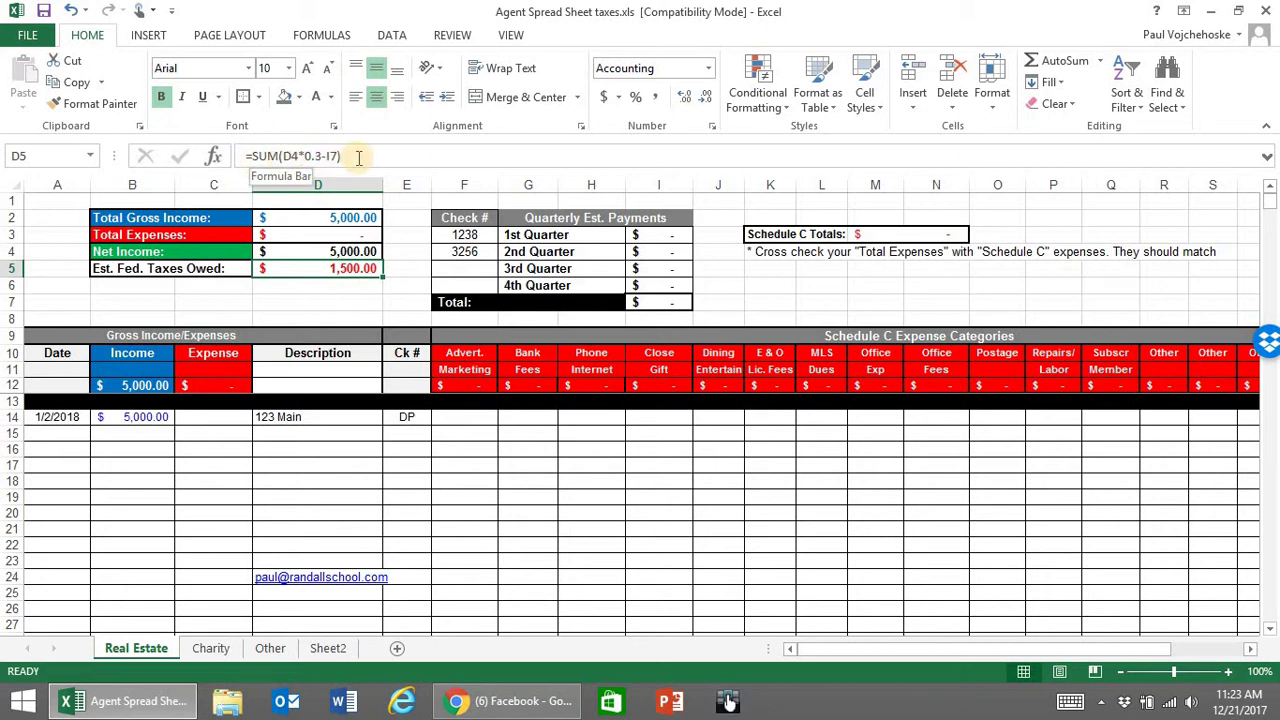
Step: Change the tax rate in the Est. Fed. Taxes Owed formula to 0.4
left_click(346, 255)
left_click(346, 272)
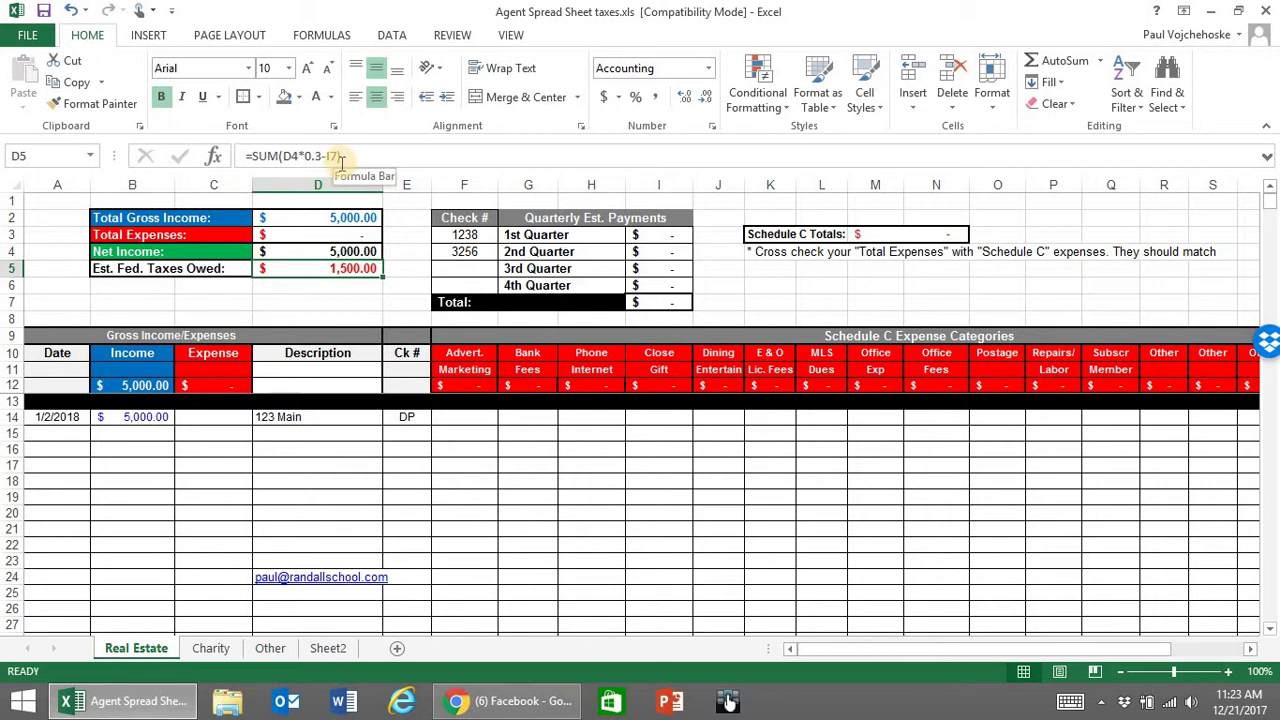
left_click(310, 156)
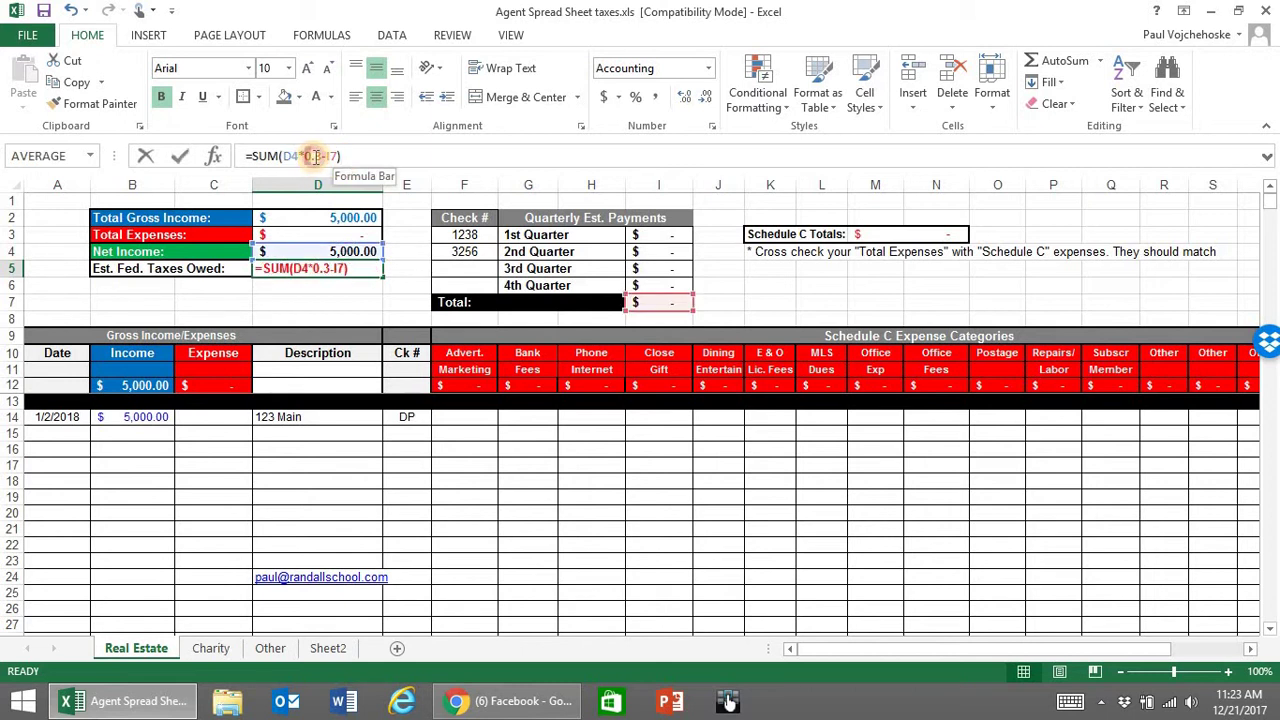
left_click_drag(304, 156, 324, 156)
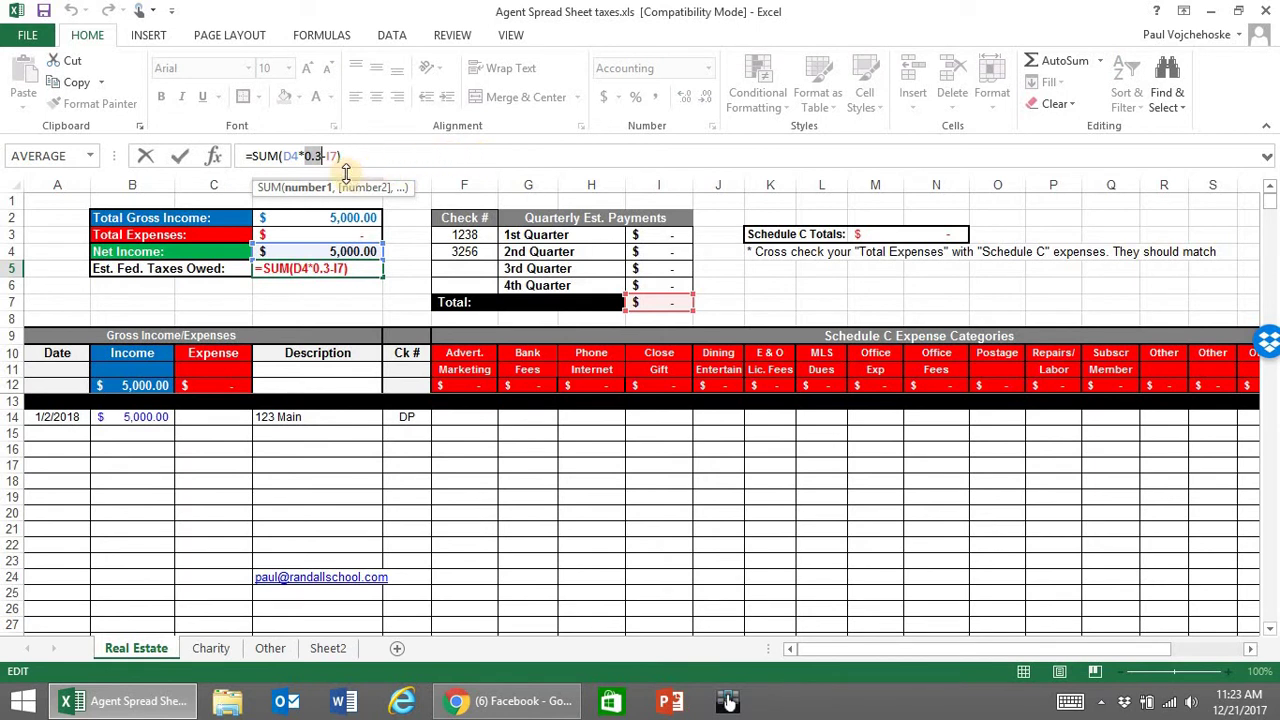
left_click(313, 157)
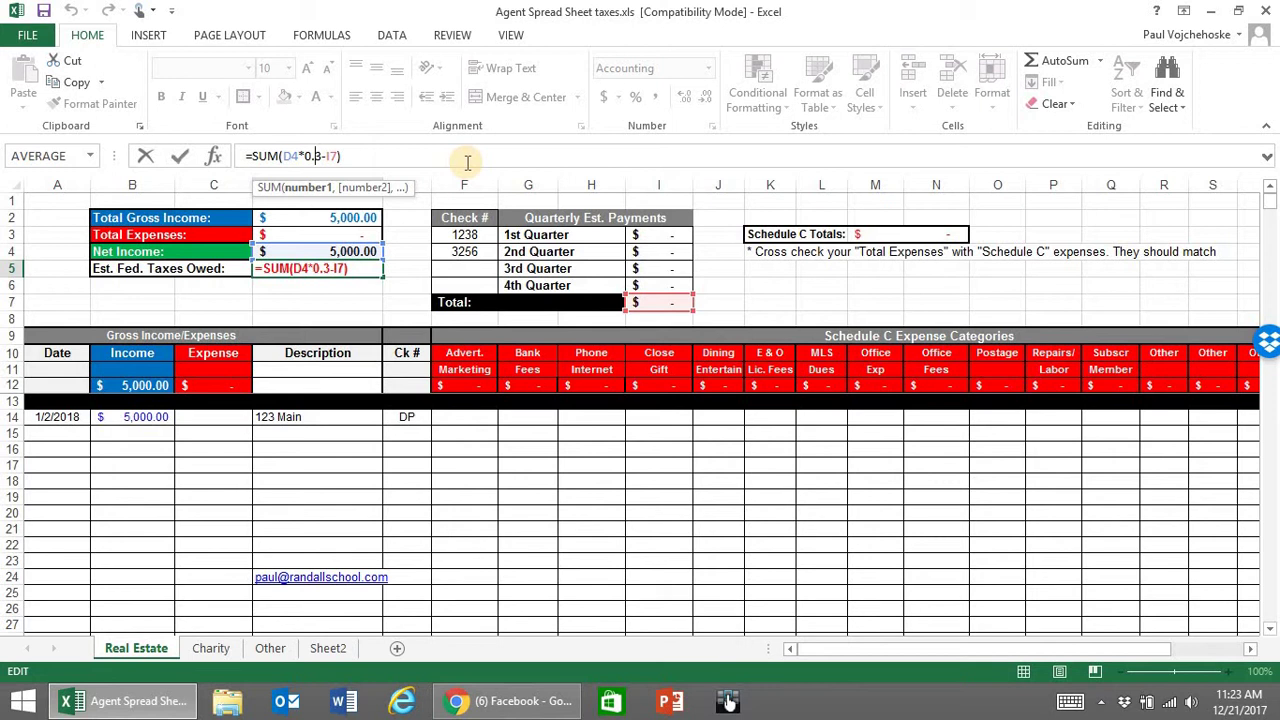
type("4")
key("Delete")
key("Return")
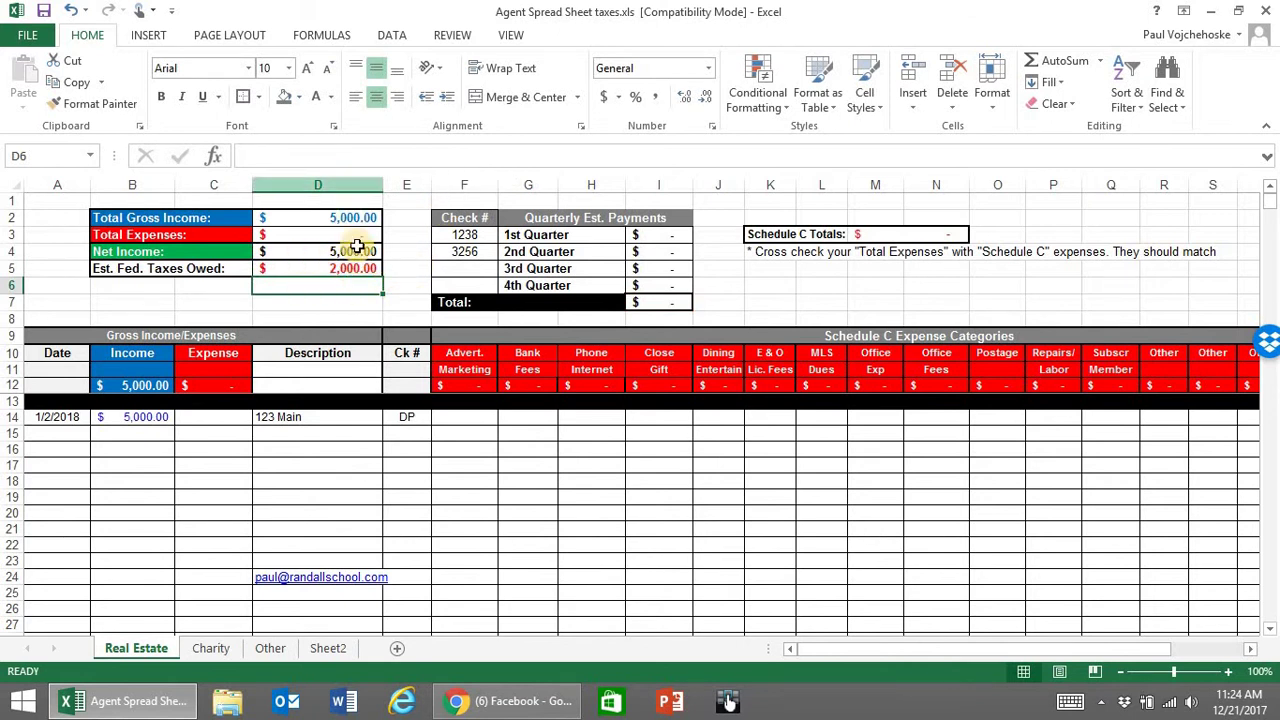
Step: Set the tax rate in the Est. Fed. Taxes Owed formula back to 0.3
left_click(330, 268)
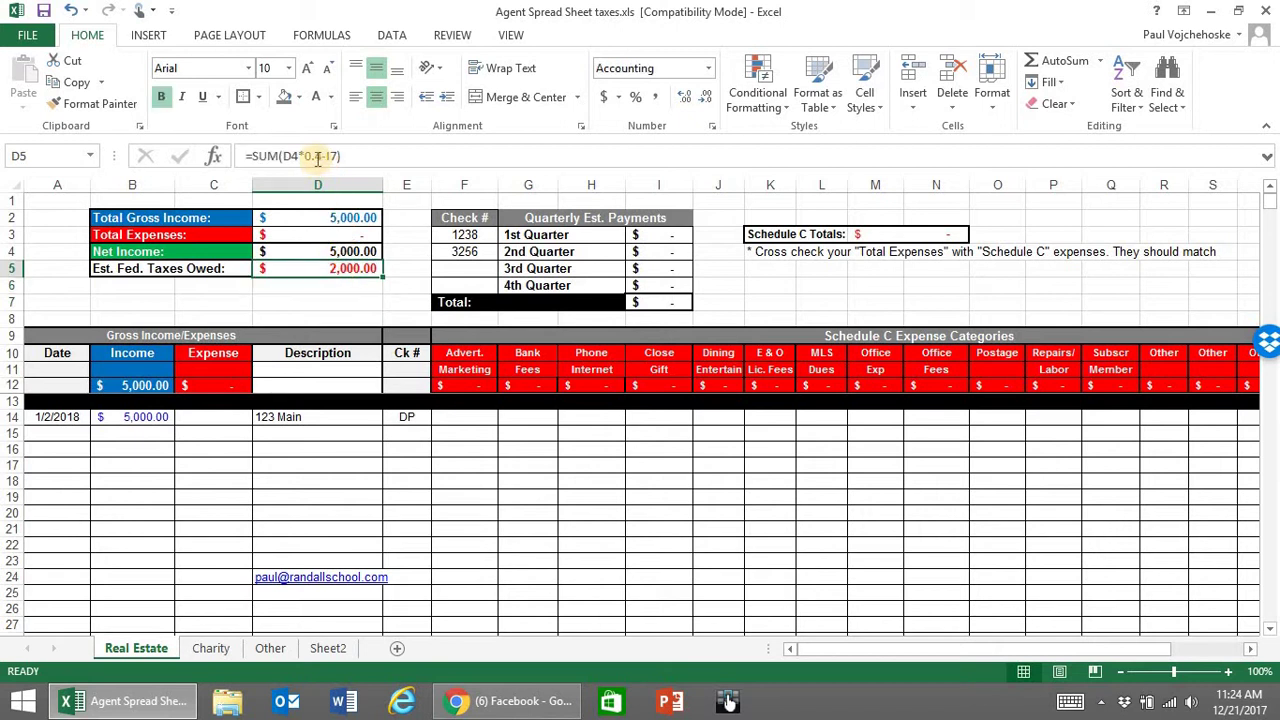
left_click(317, 156)
key("BackSpace")
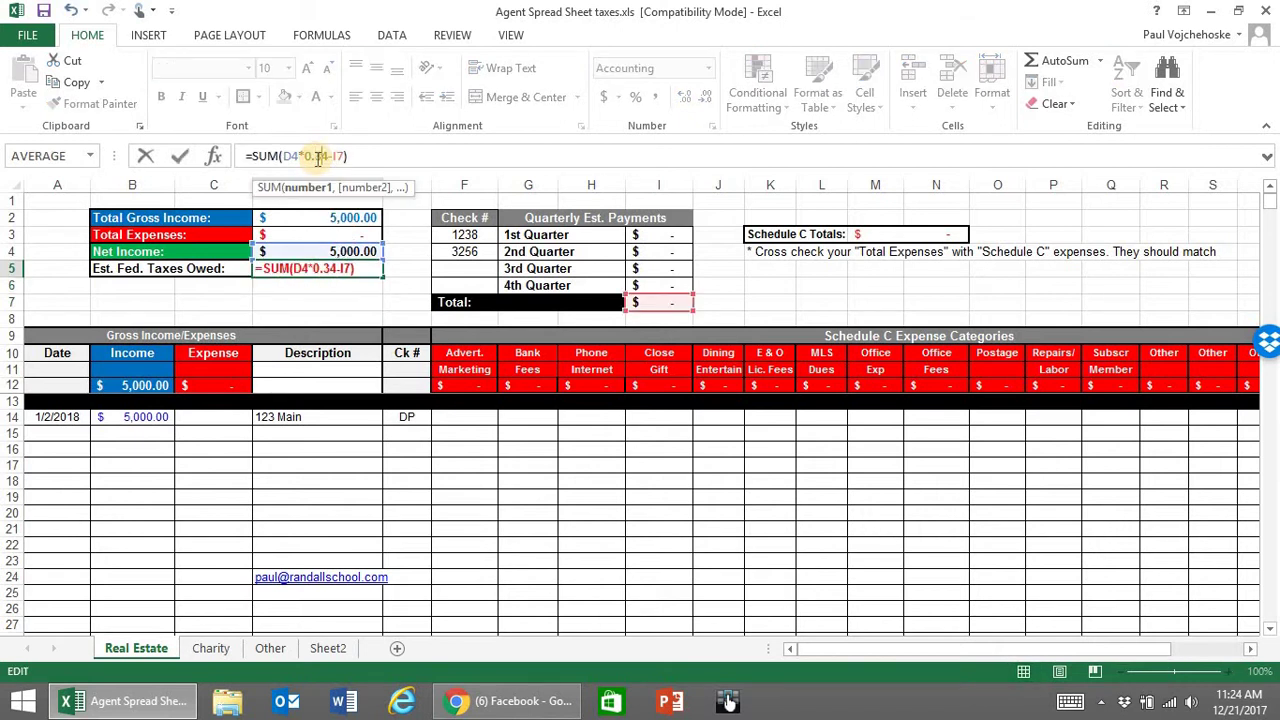
type("3")
key("Return")
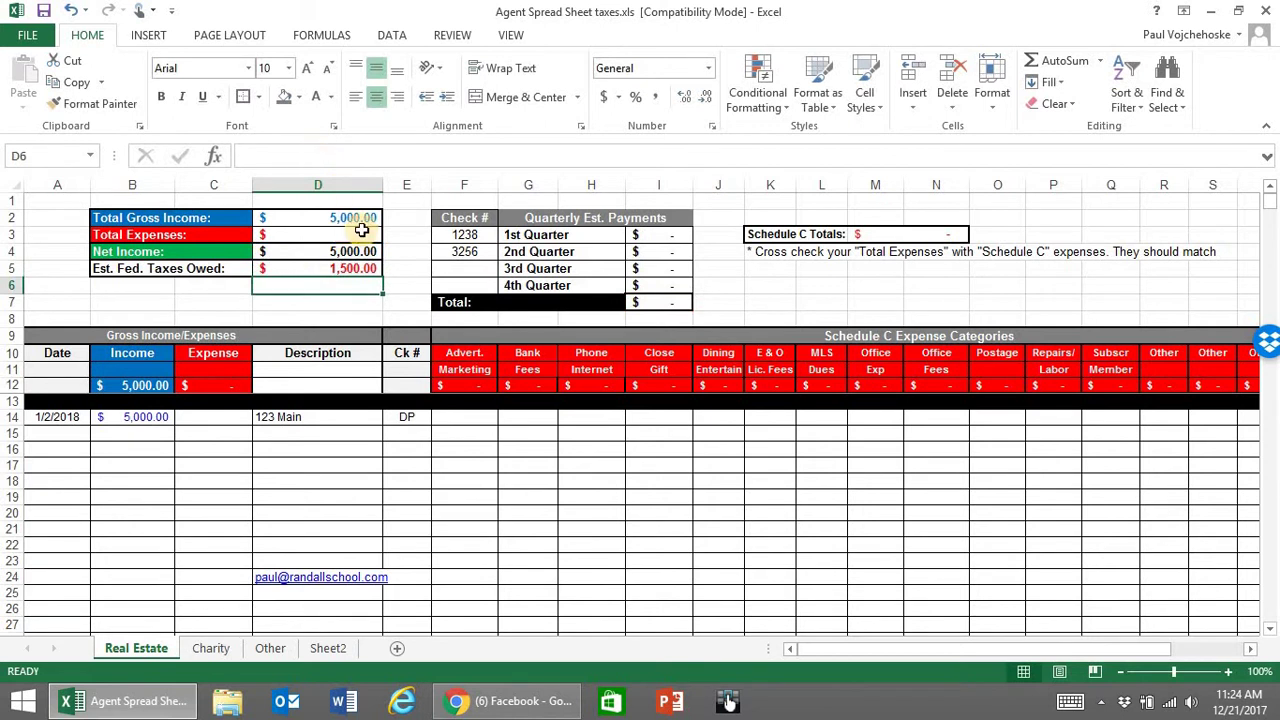
left_click(398, 265)
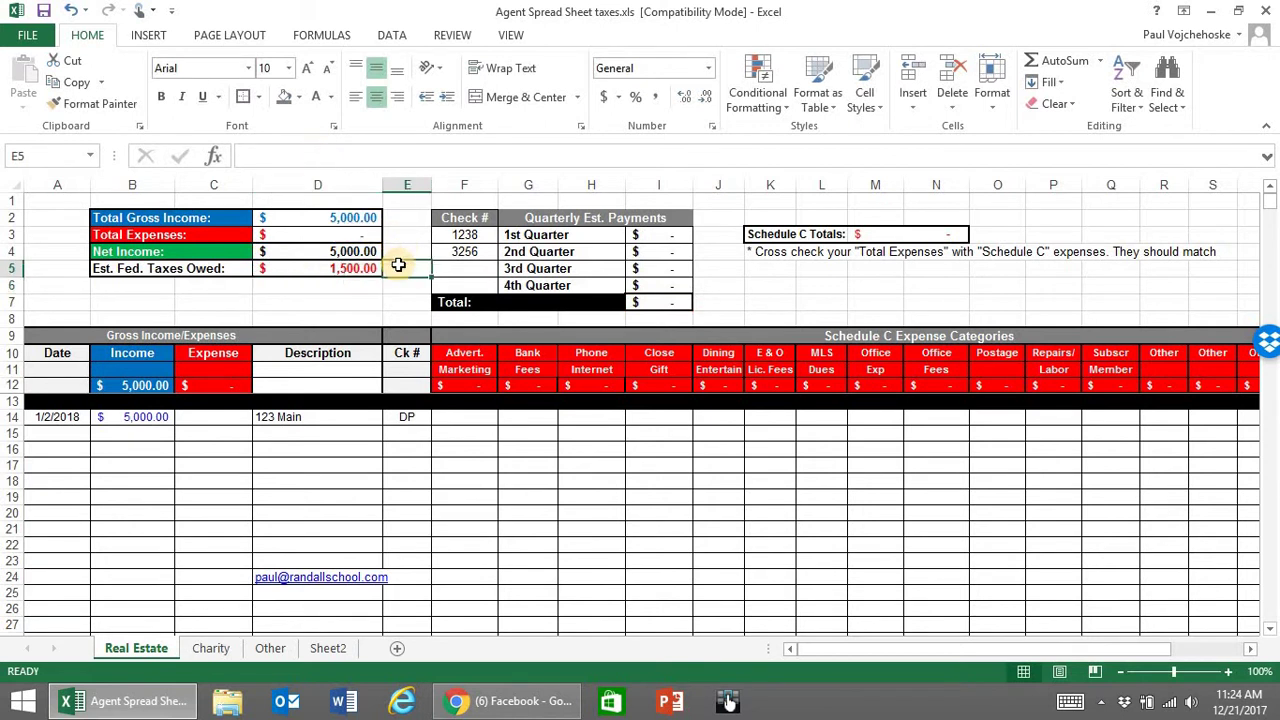
Step: Record a 300 expense in row 15 dated 1/5/2018, with Sprint as the description and CRC as the check number
left_click(72, 429)
type("1")
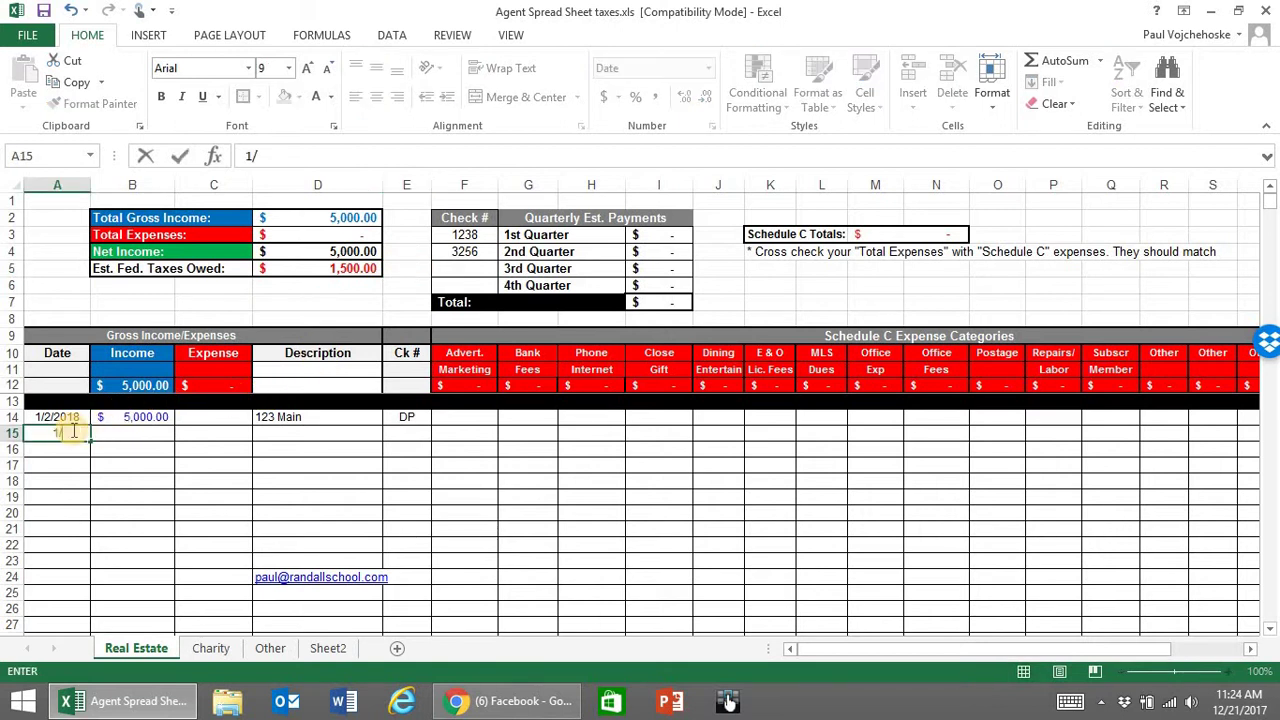
type("/5/2018")
key("Tab")
key("Tab")
type("300")
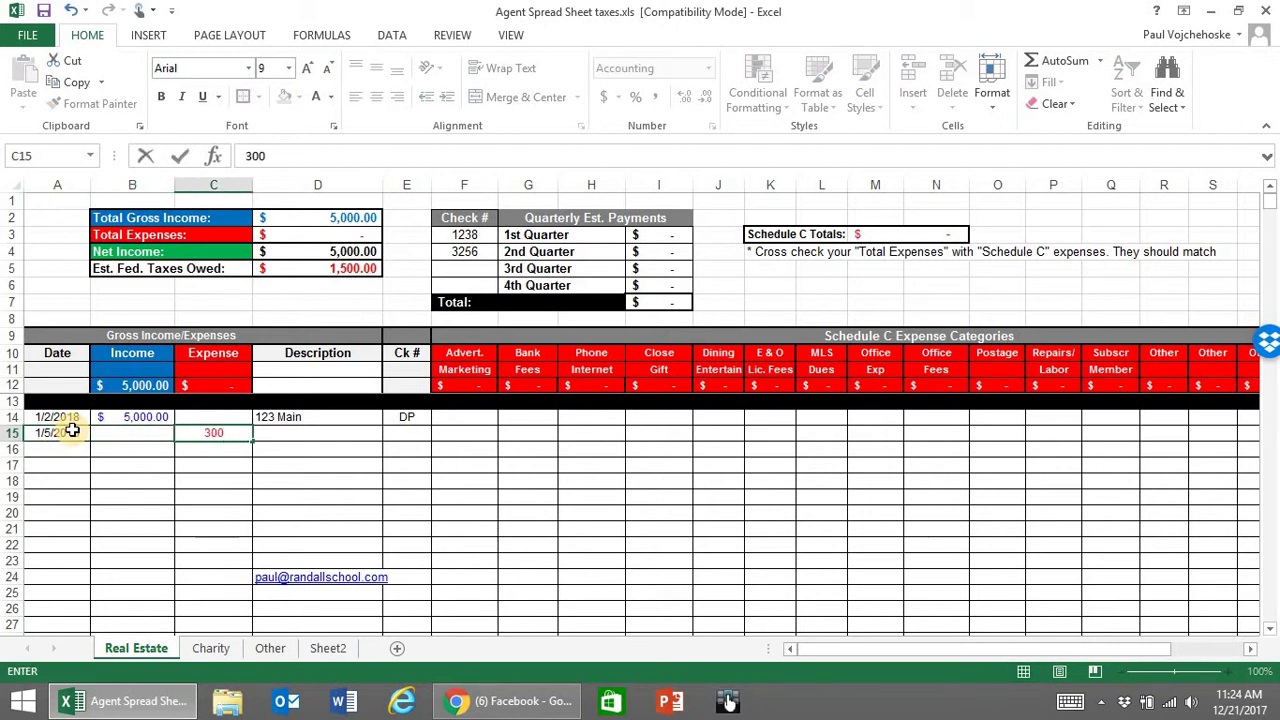
key("Tab")
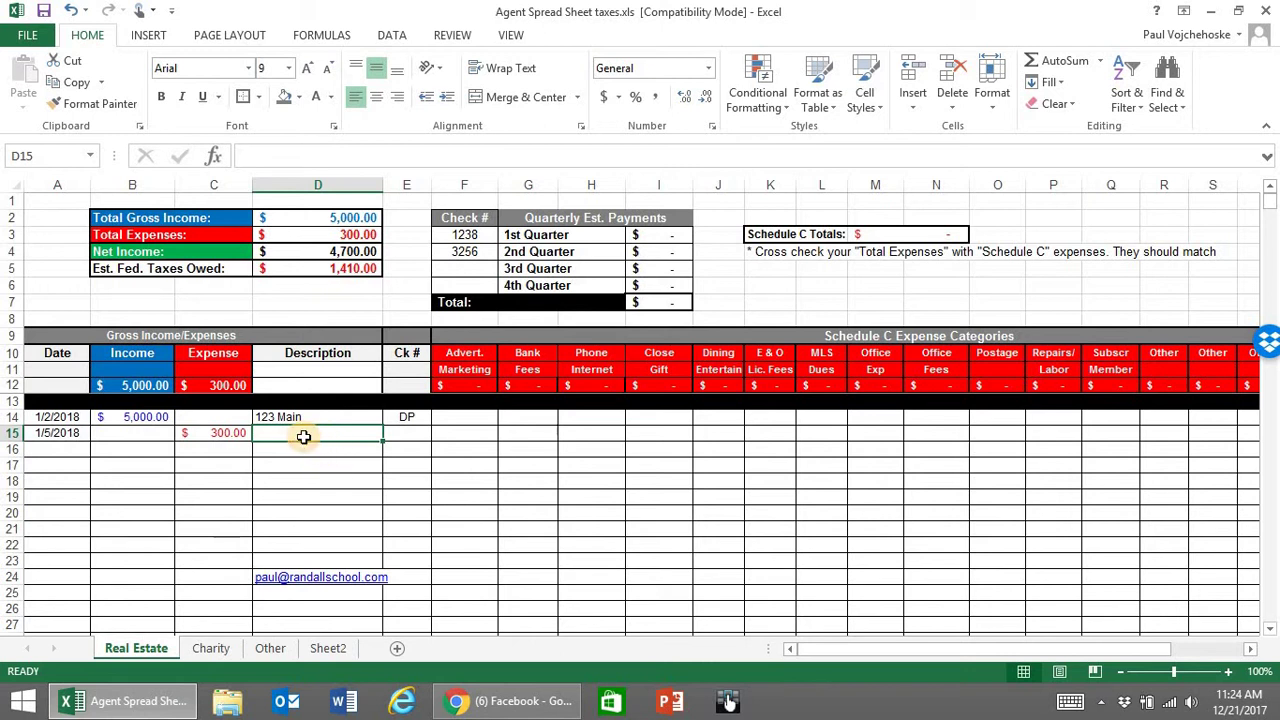
type("Sprin")
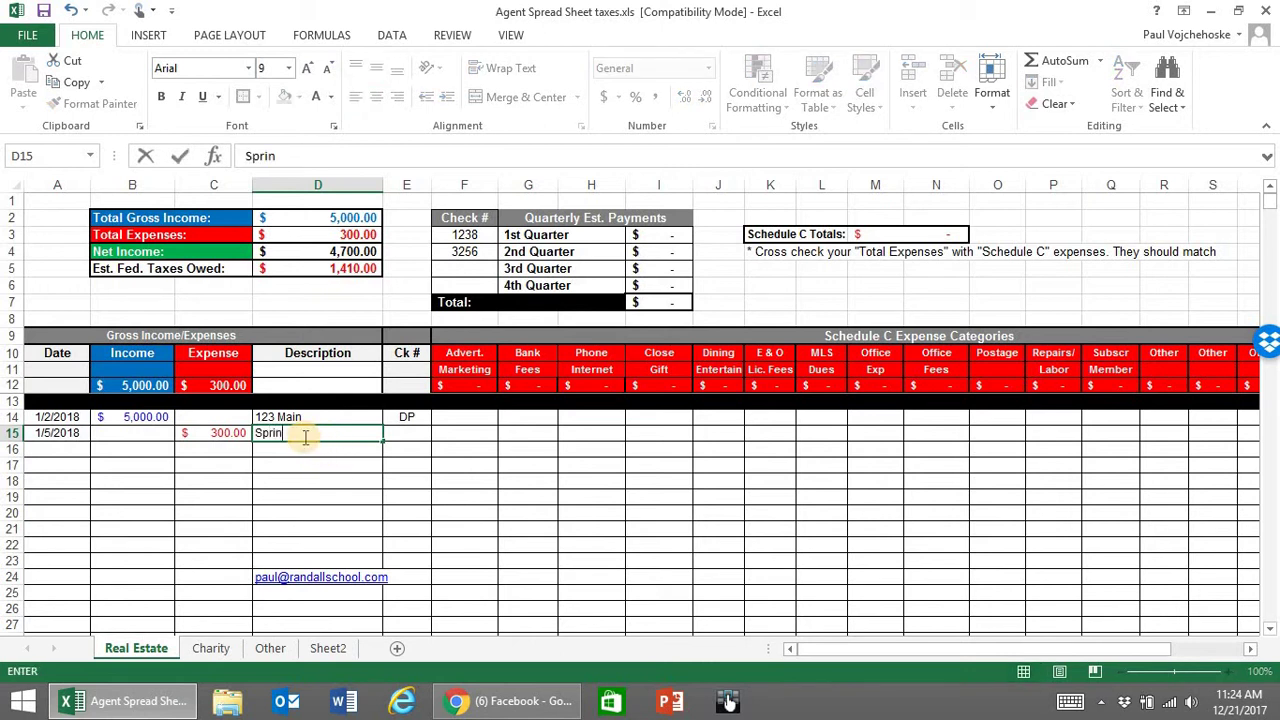
type("t")
key("Tab")
type("CRC")
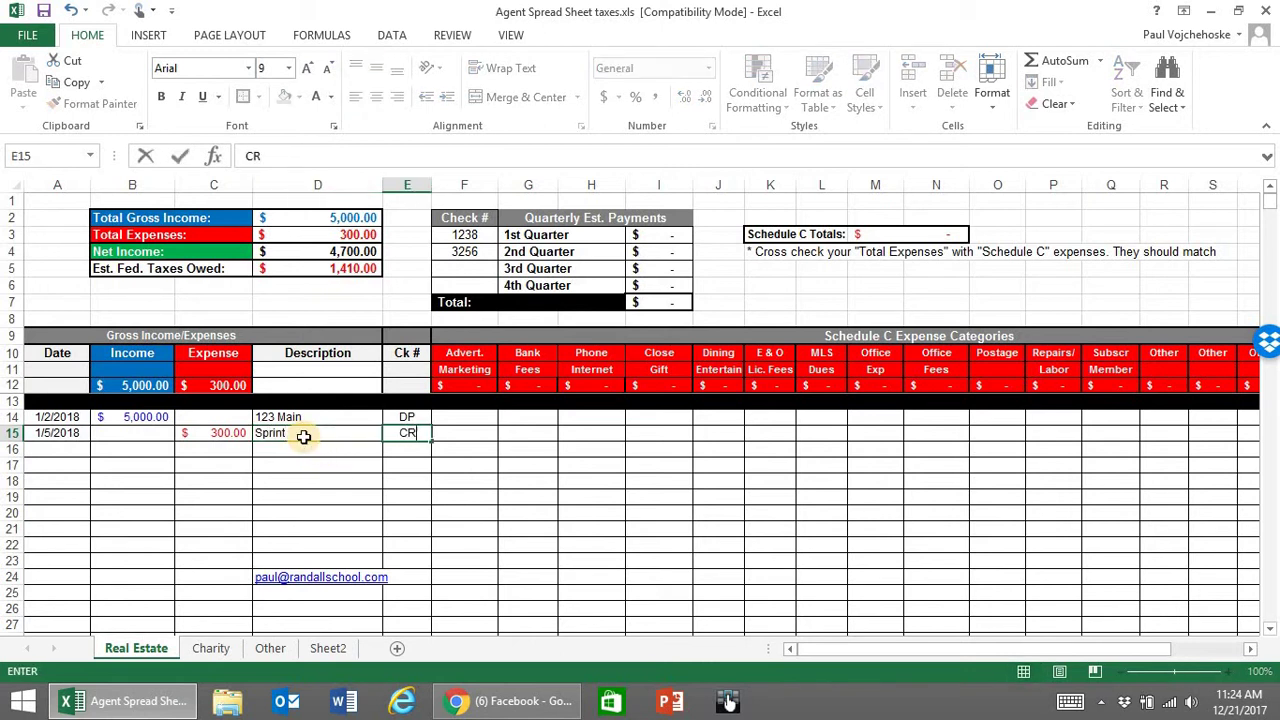
key("Tab")
Step: Enter 300 for the Sprint expense under the Phone/Internet category in row 15
key("Tab")
key("Tab")
key("Tab")
key("Tab")
key("Tab")
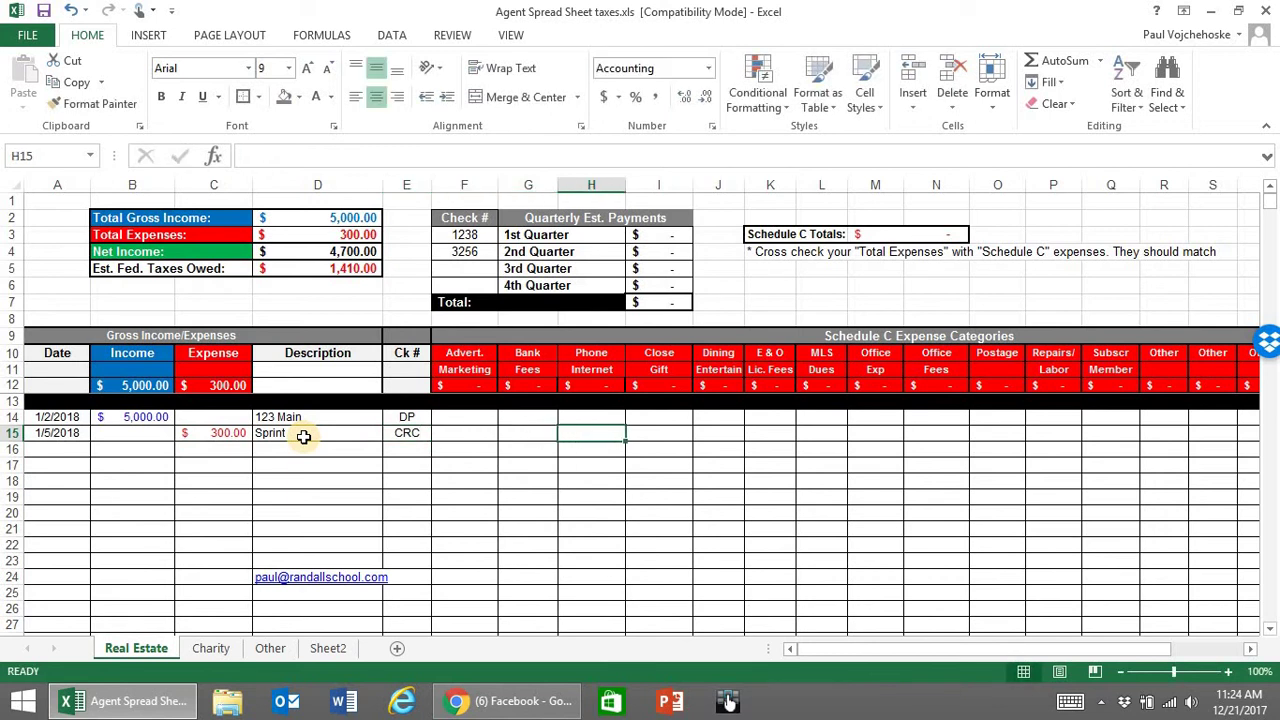
key("Left")
key("Left")
key("Left")
type("300")
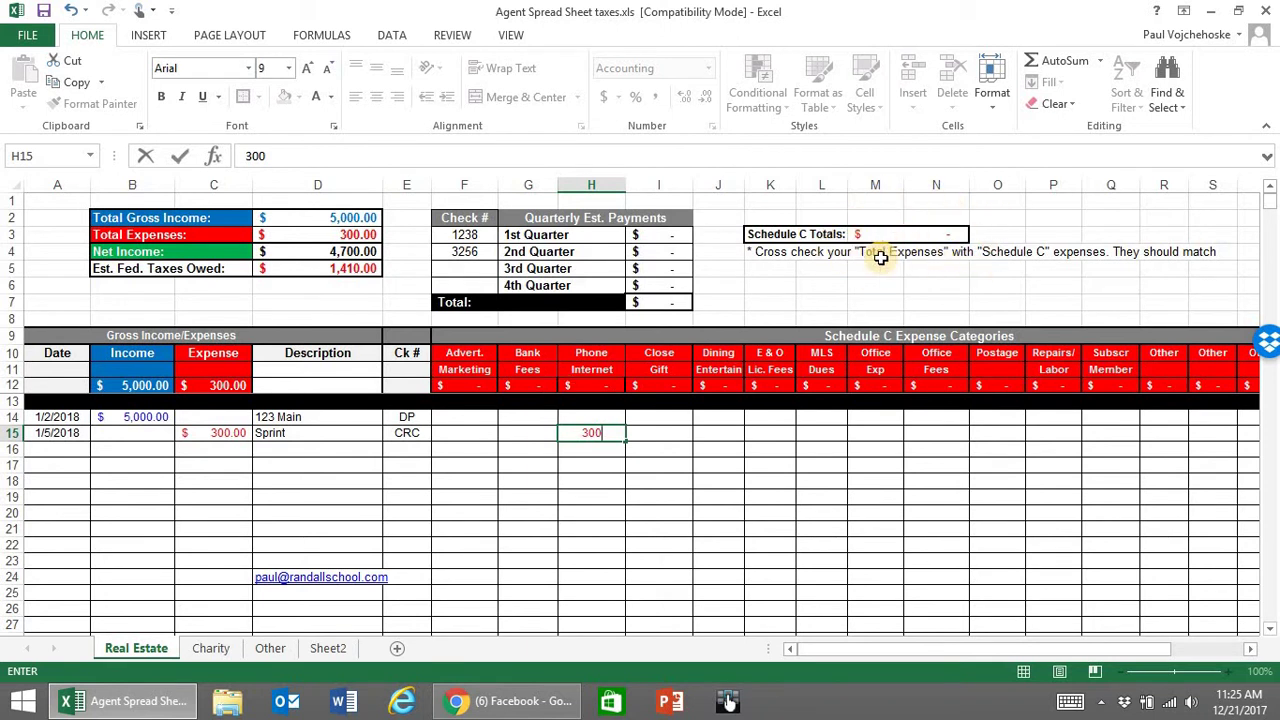
key("Return")
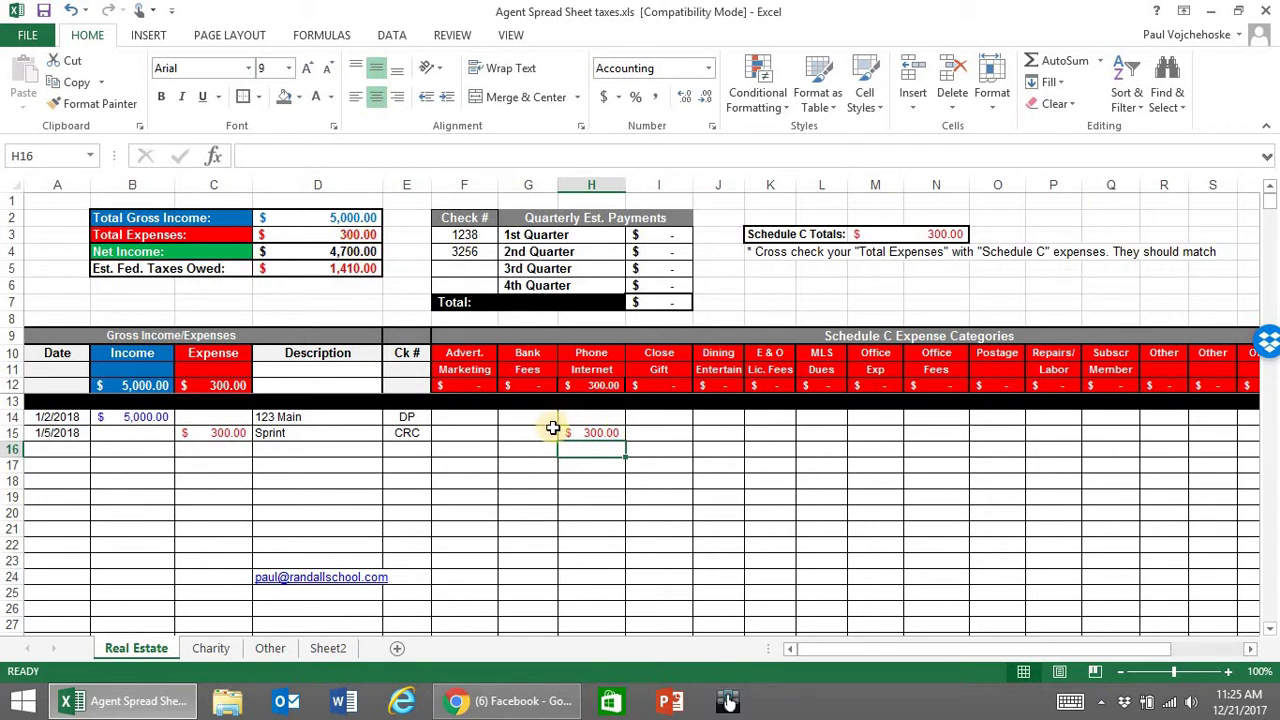
Step: Change the Sprint expense's Phone/Internet amount to 30
key("Up")
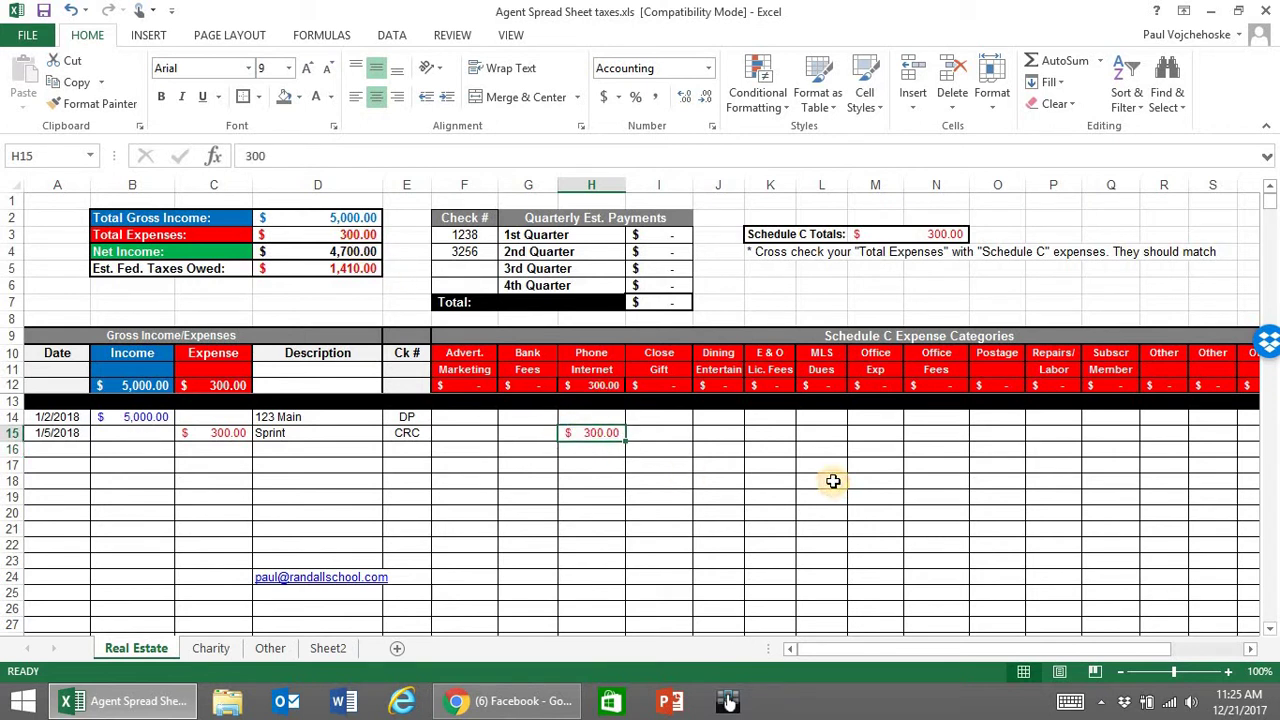
type("30")
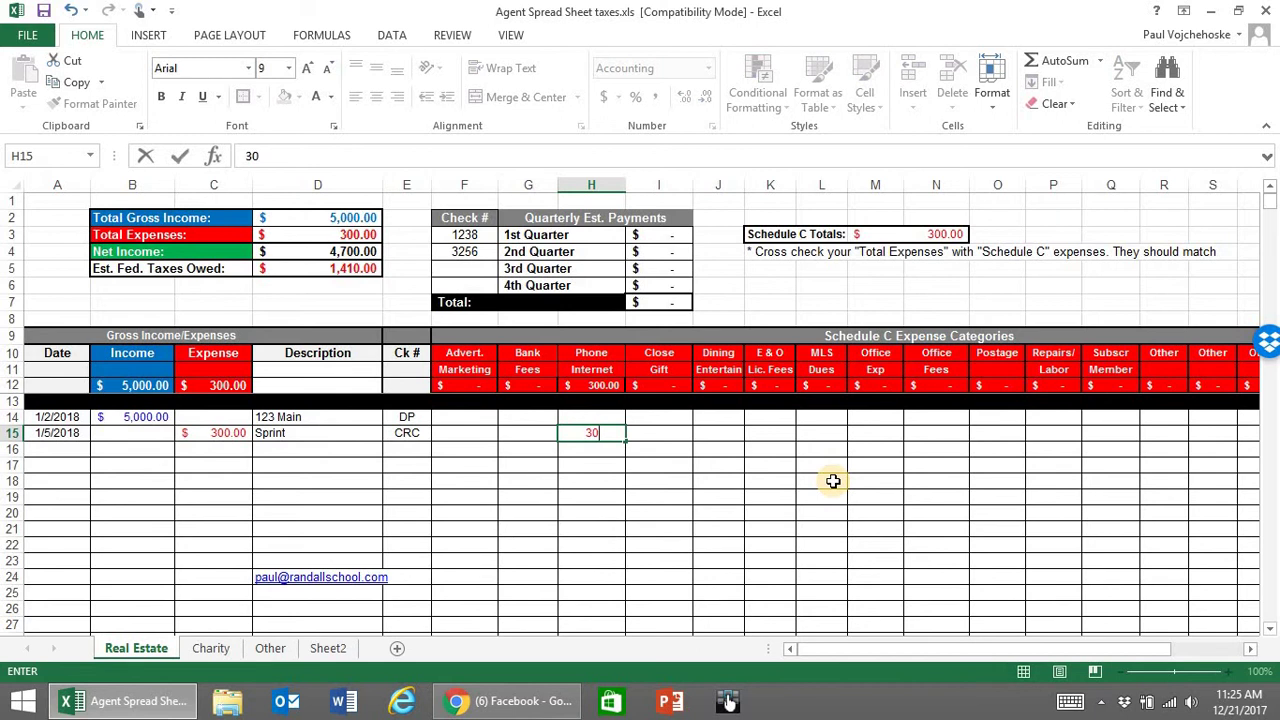
left_click(598, 414)
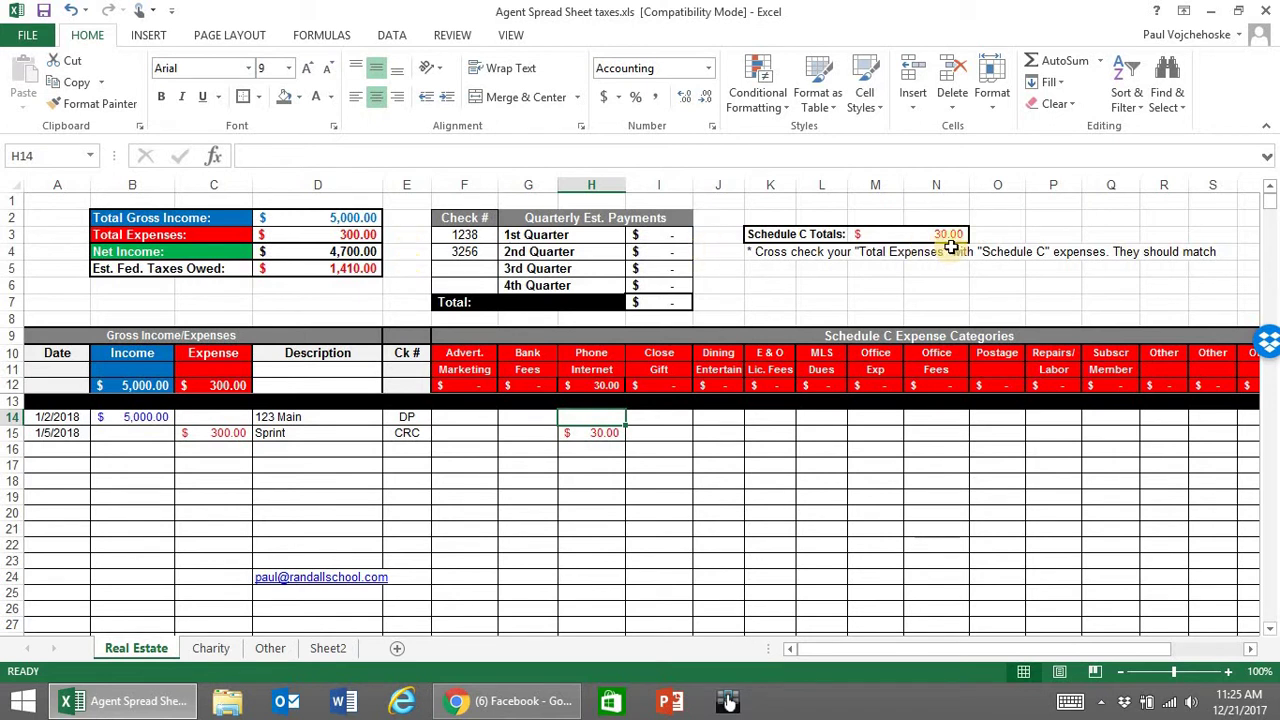
Step: Correct the Sprint expense's Phone/Internet amount to 300
left_click(605, 436)
type("300")
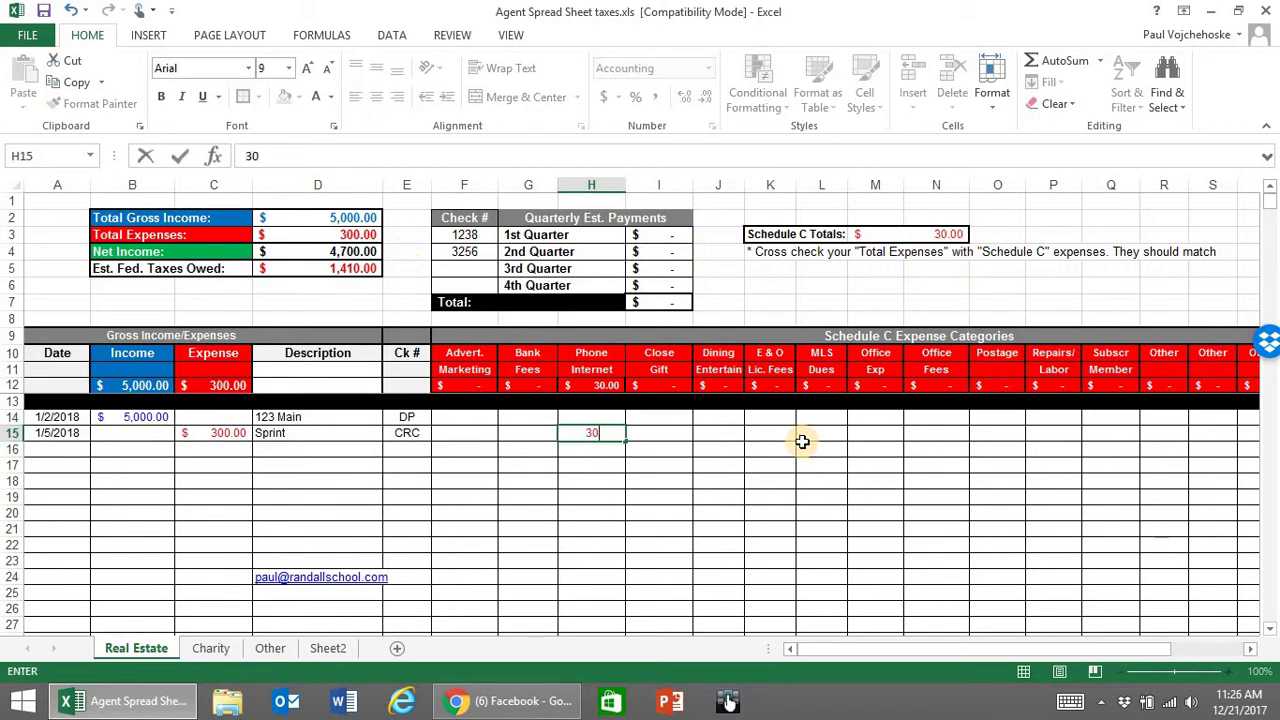
key("Up")
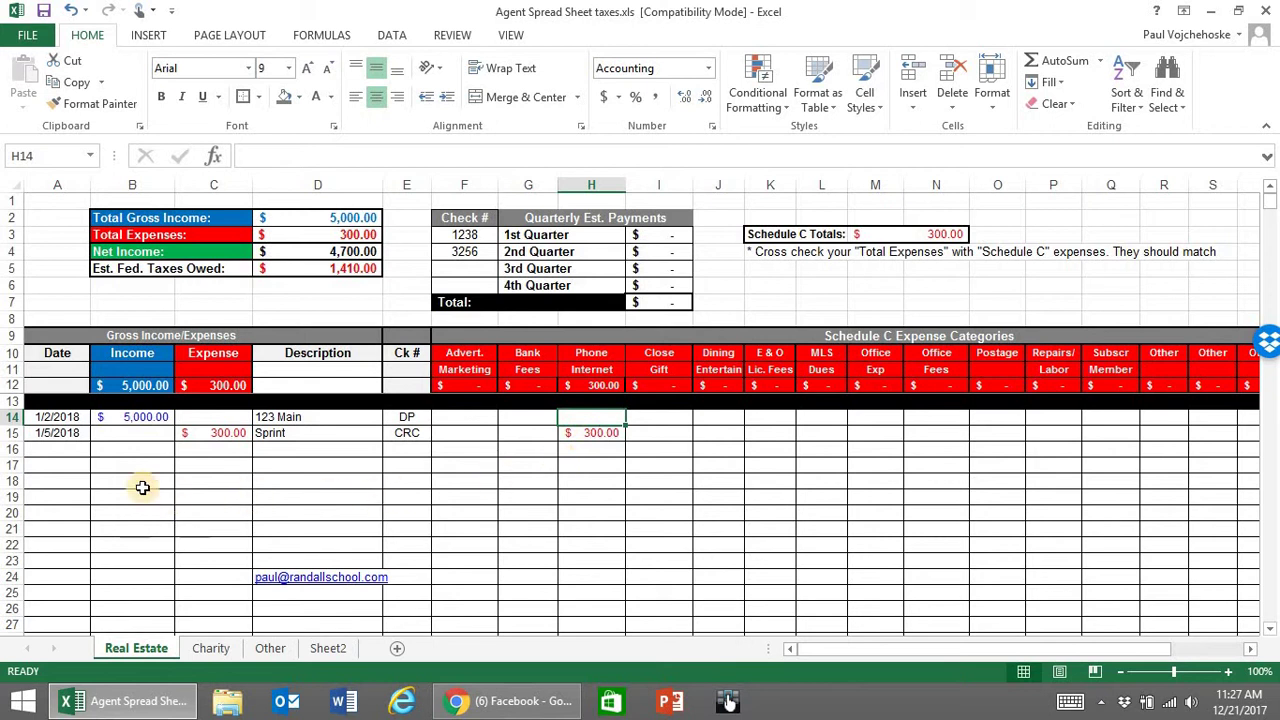
Step: Try to save the workbook, cancel at the compatibility check and select the first empty Date cell
left_click(60, 458)
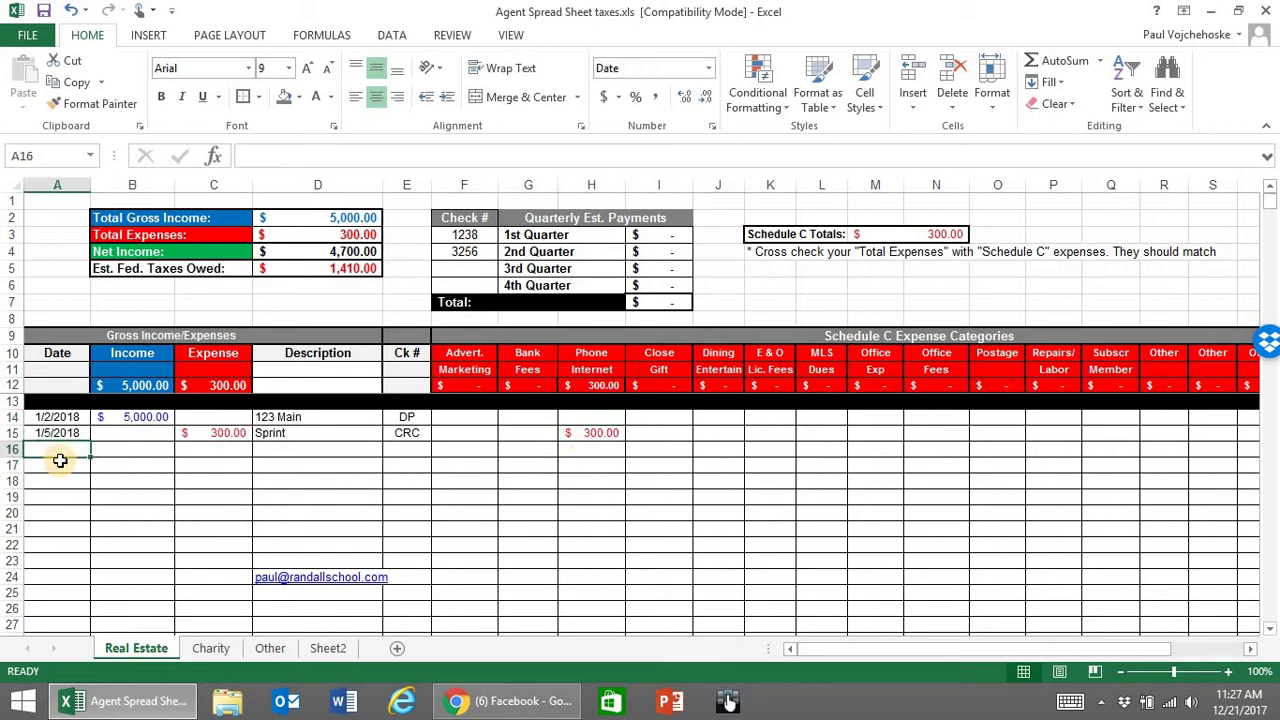
key("ctrl+s")
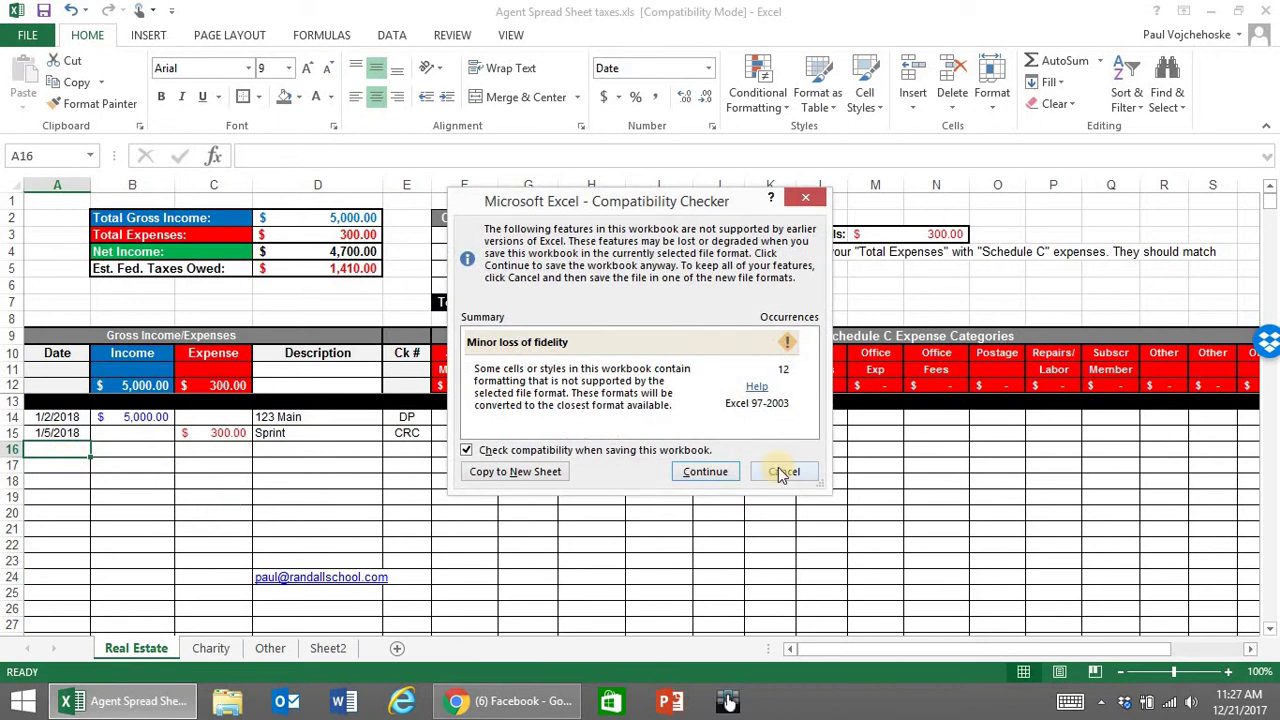
left_click(782, 474)
left_click(61, 456)
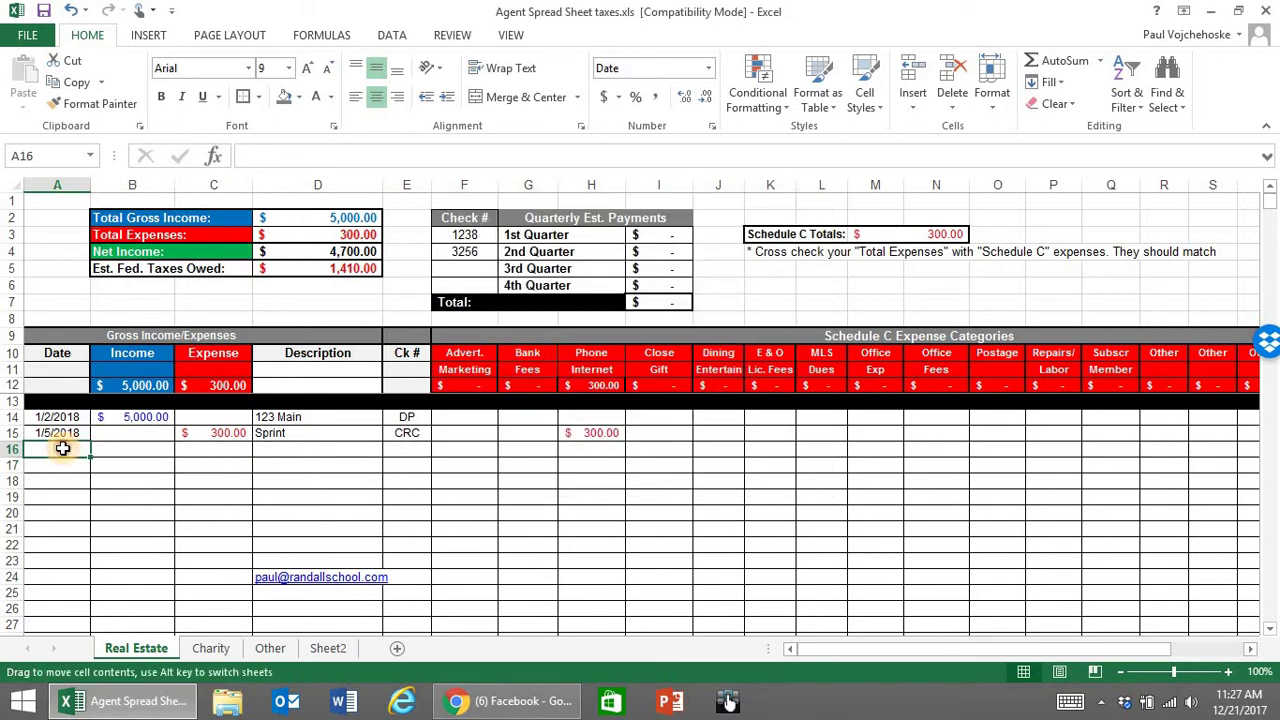
Step: Record a 50 expense dated 1/15/2018 in row 16 with the description ABC Realty and check number 1235
type("1")
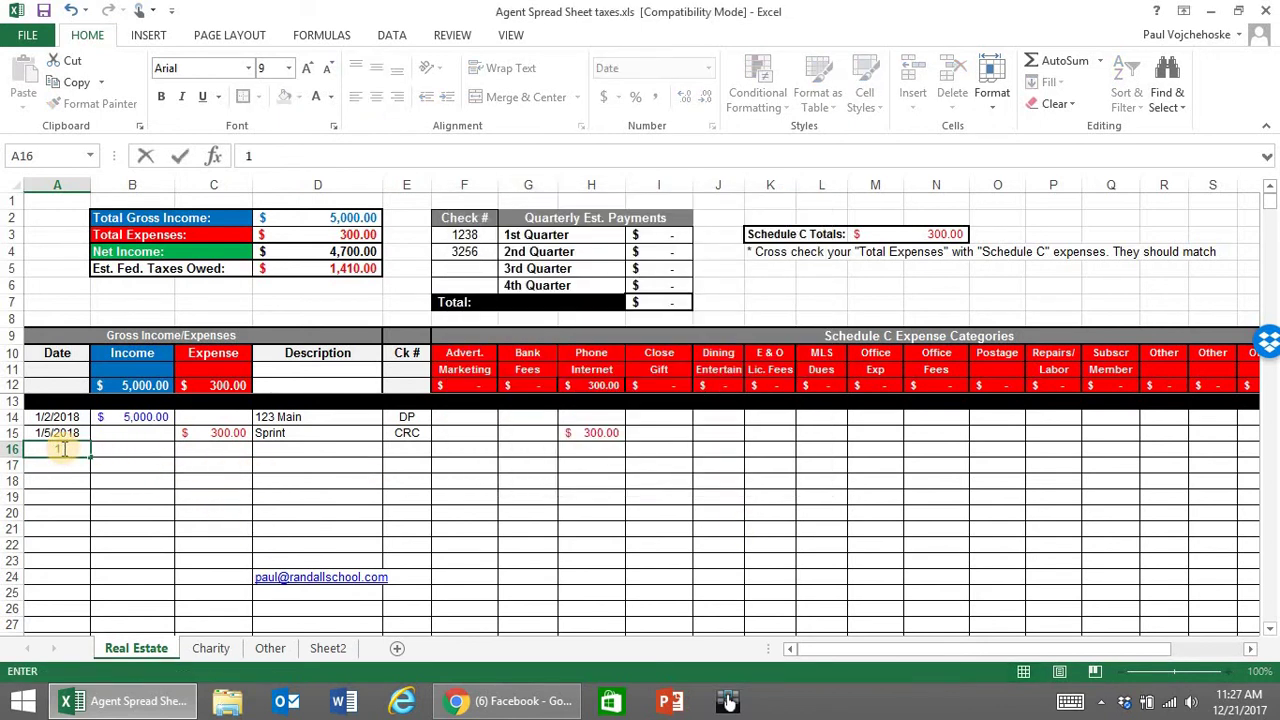
type("/15/201")
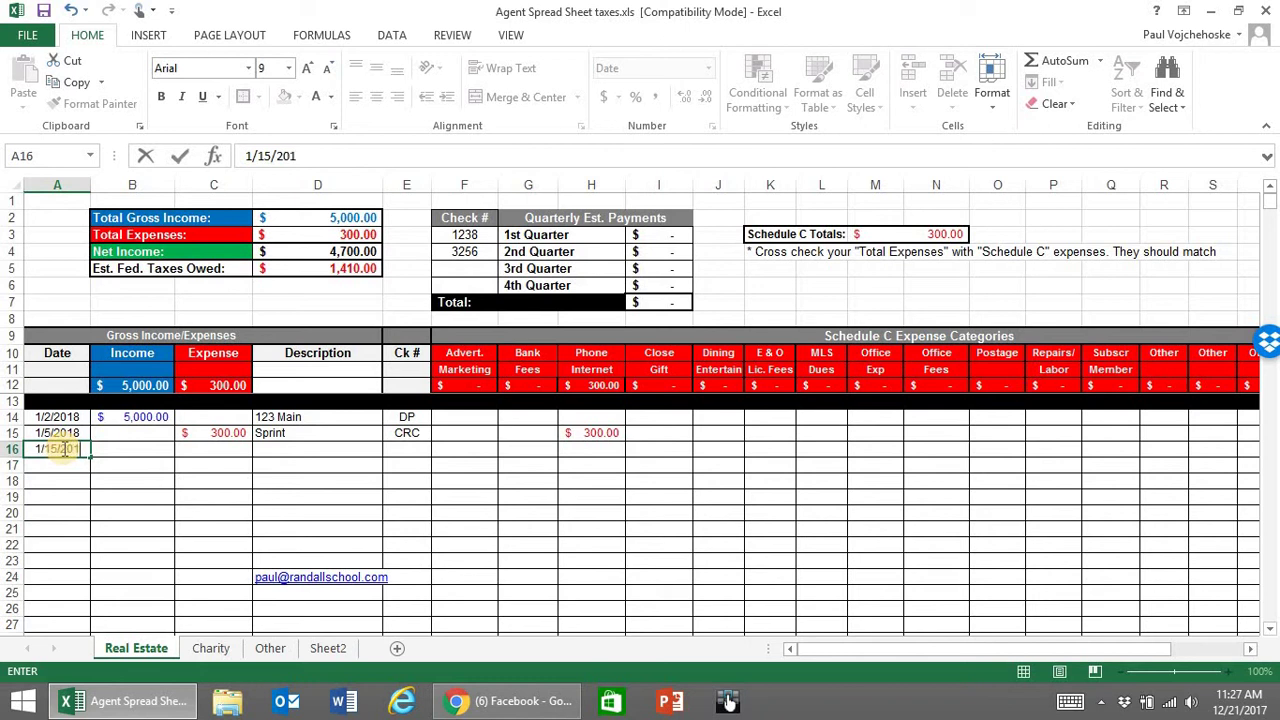
type("8")
key("Tab")
key("Tab")
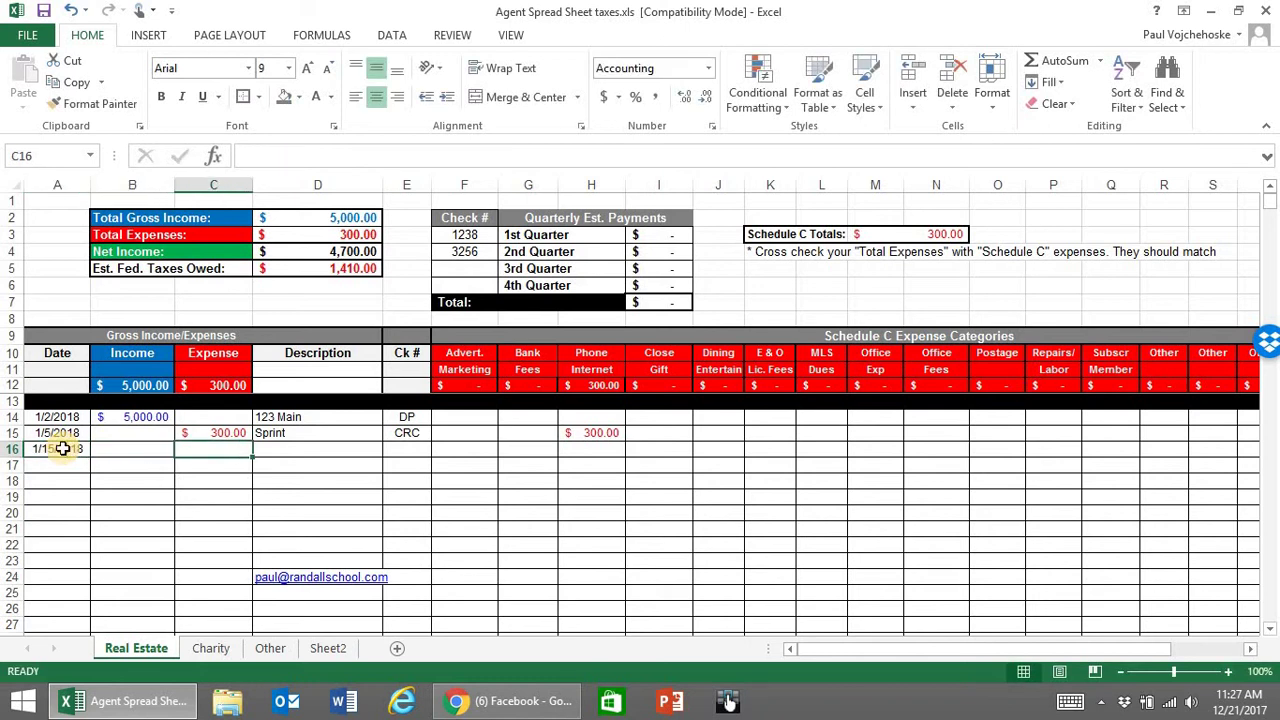
type("50")
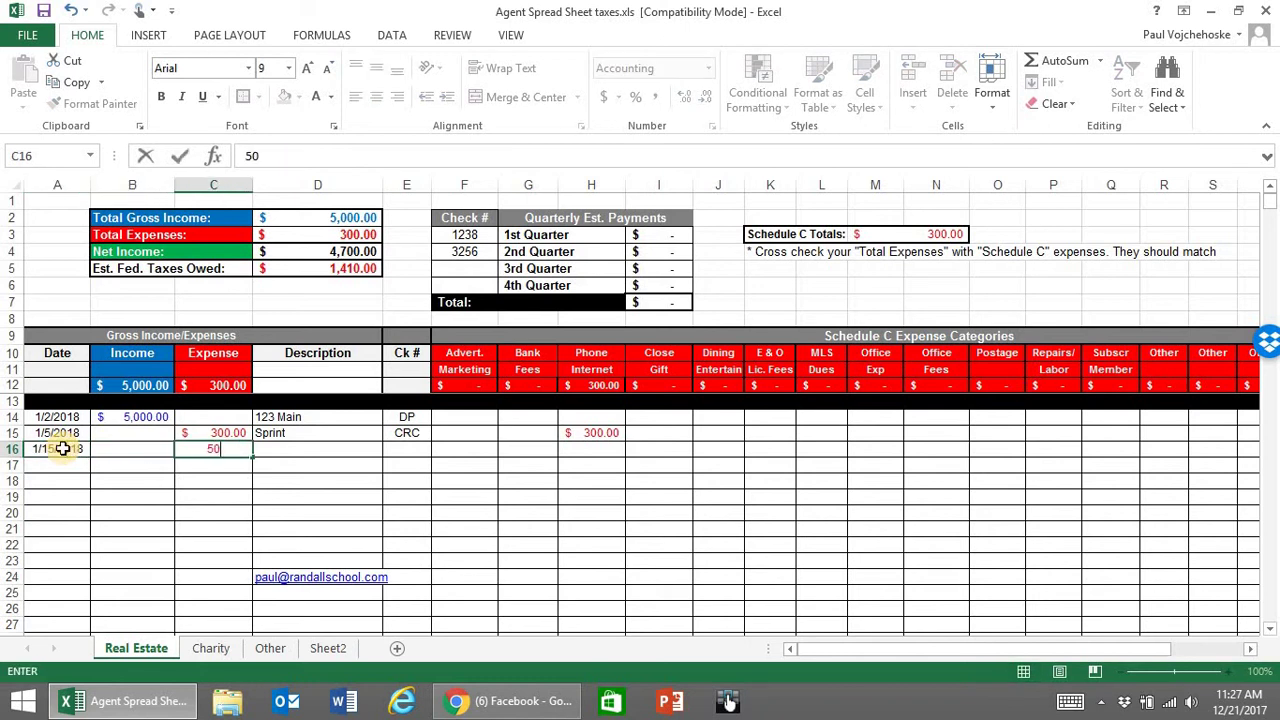
key("Tab")
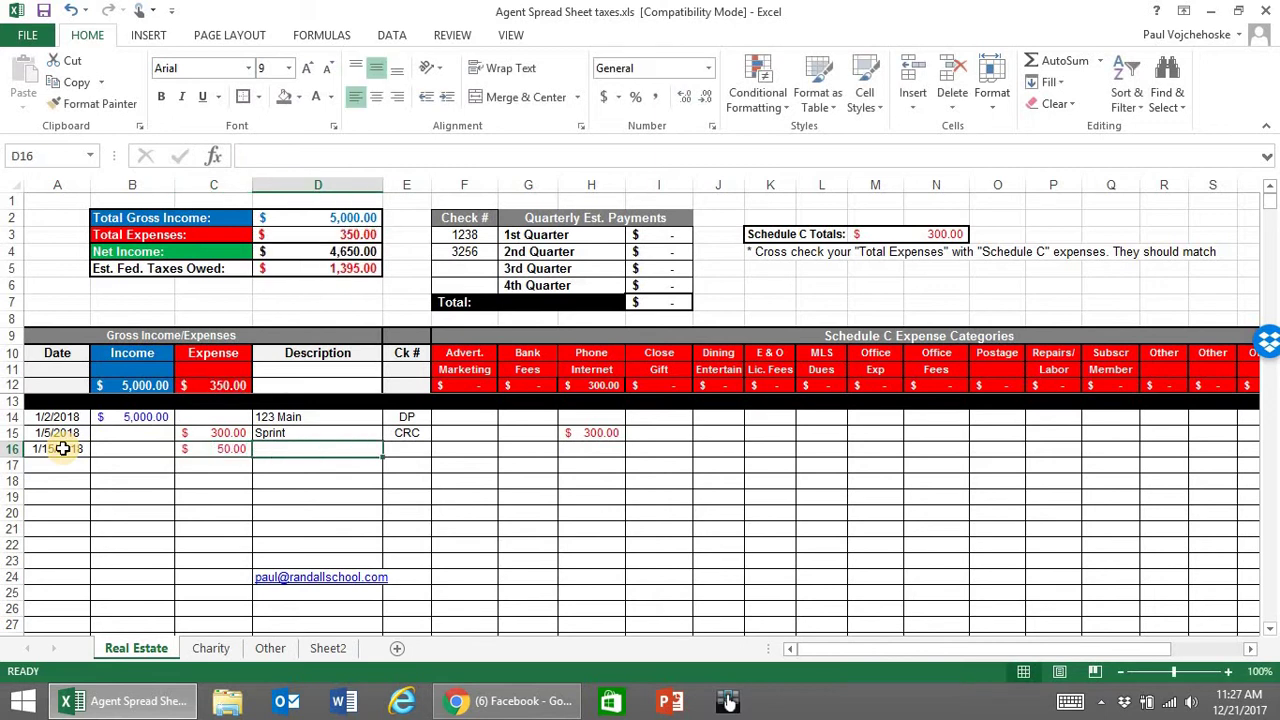
type("A")
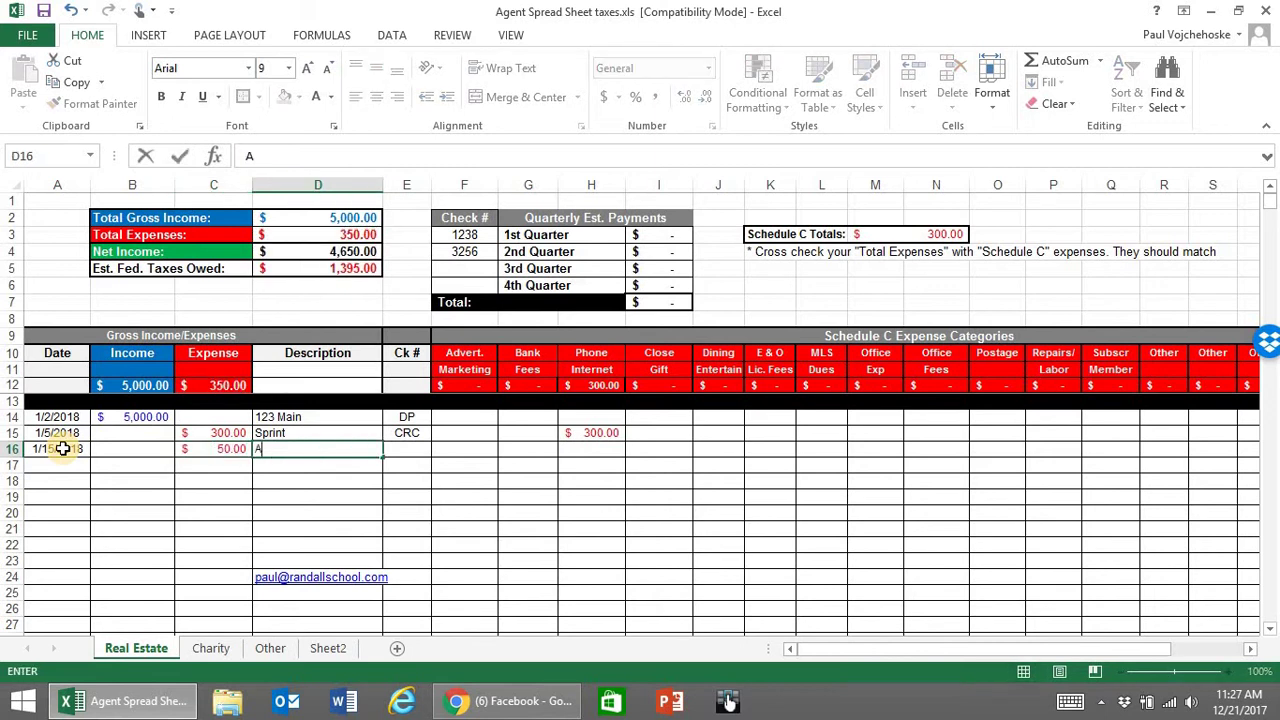
type("BC Realty")
key("Tab")
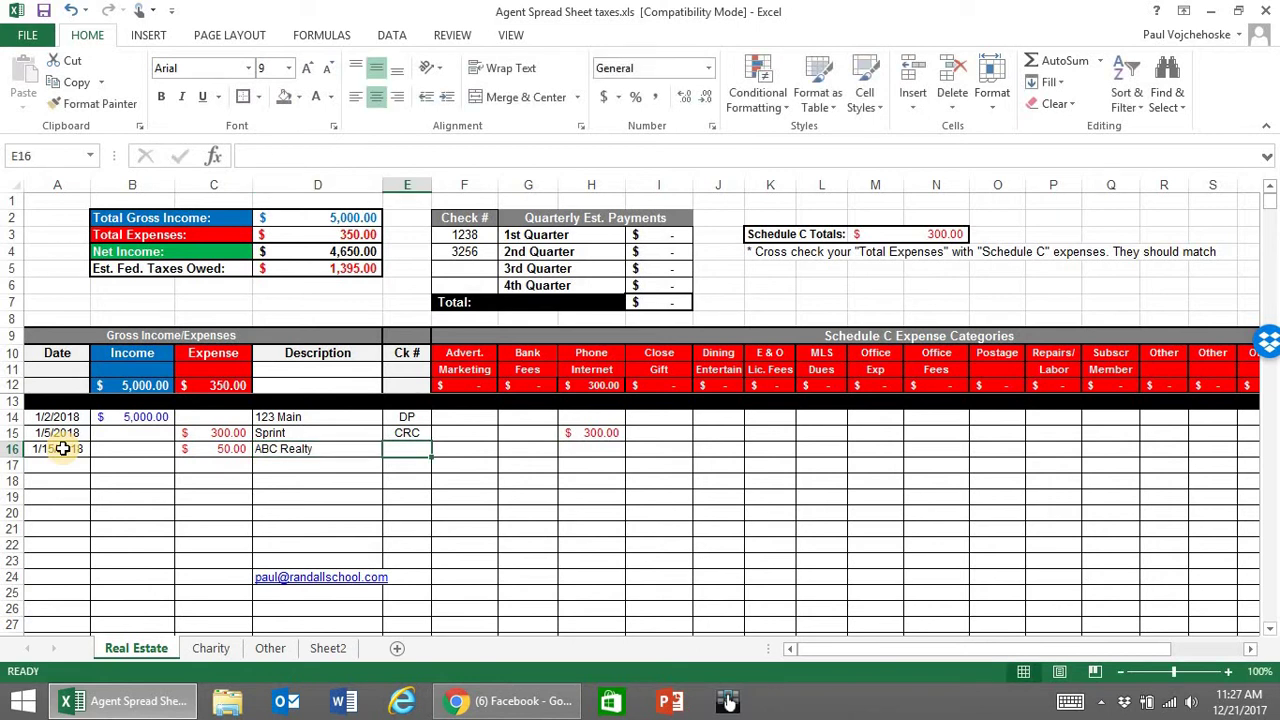
type("1235")
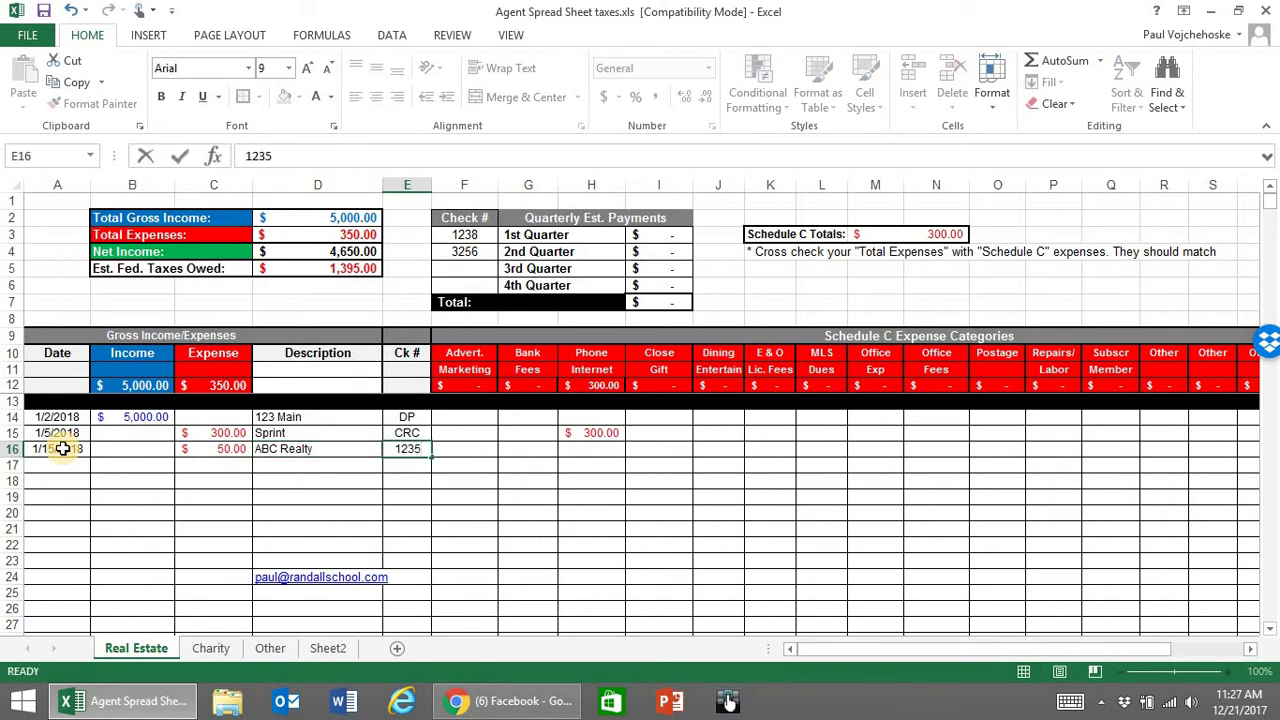
Step: Enter 50 for the ABC Realty expense under the Office Fees category in row 16
key("Tab")
key("Tab")
key("Tab")
key("Tab")
key("Tab")
key("Tab")
key("Tab")
key("Tab")
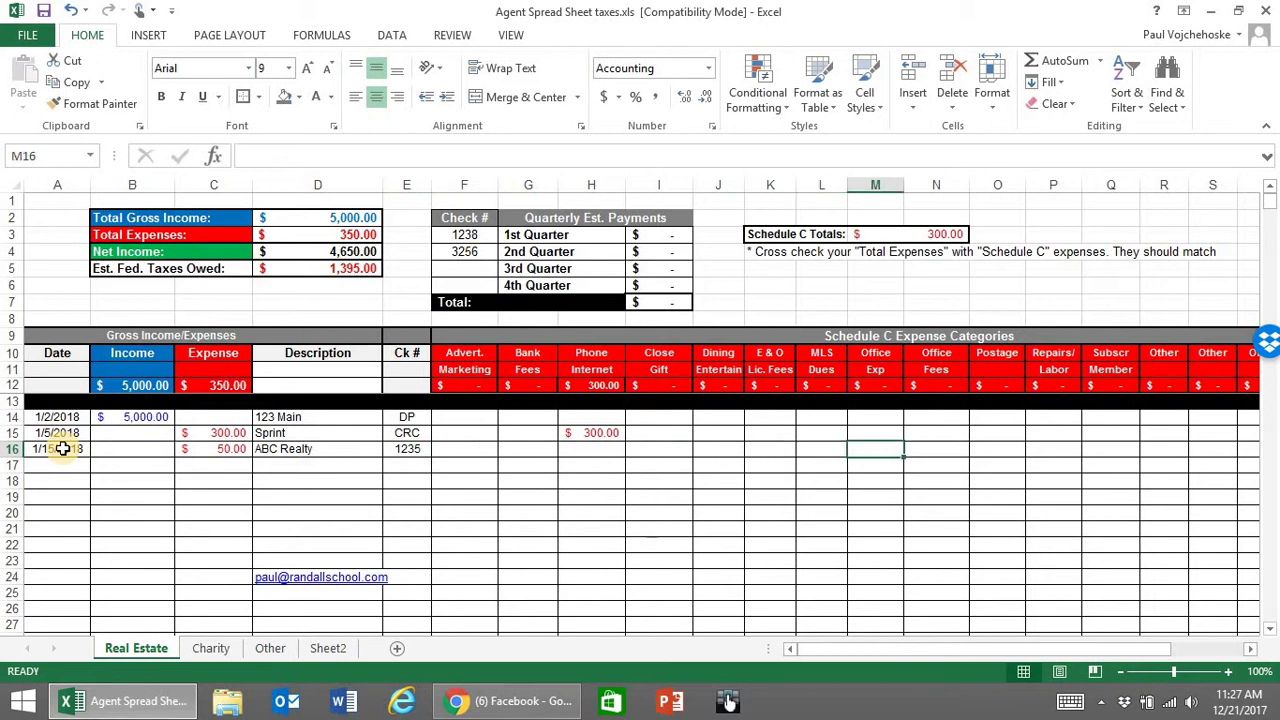
key("Tab")
type("50")
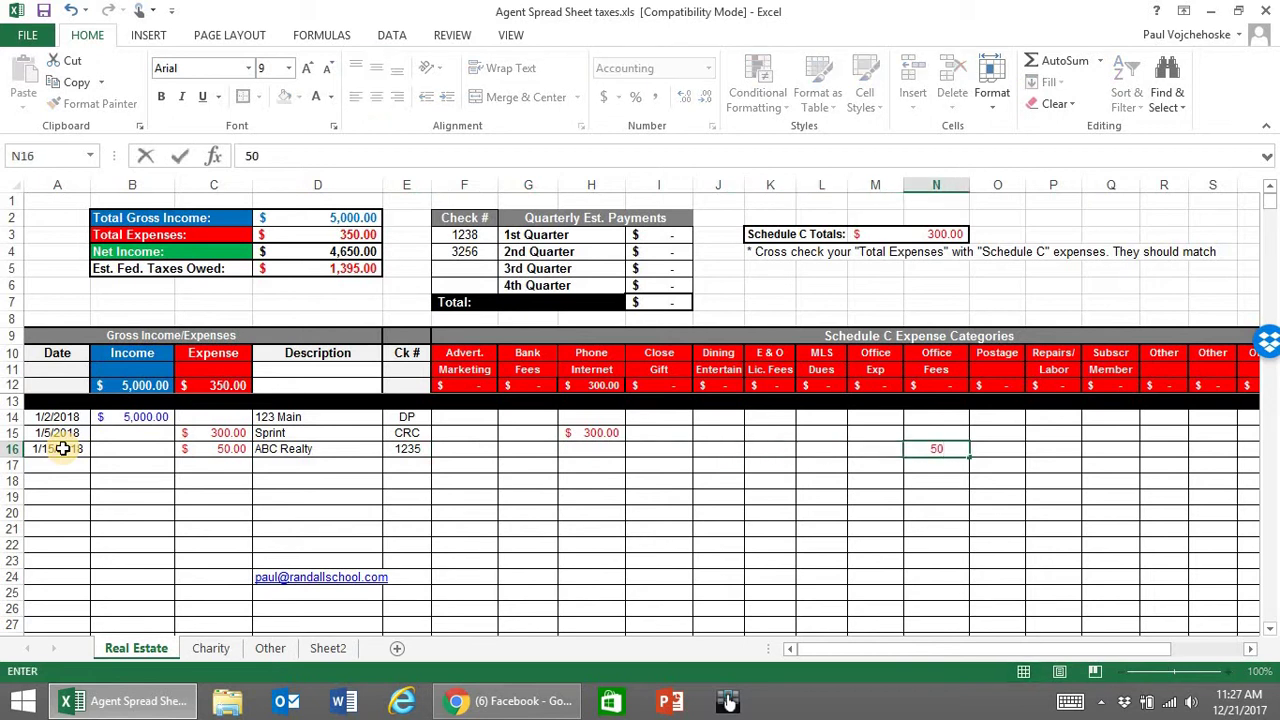
key("shift+Tab")
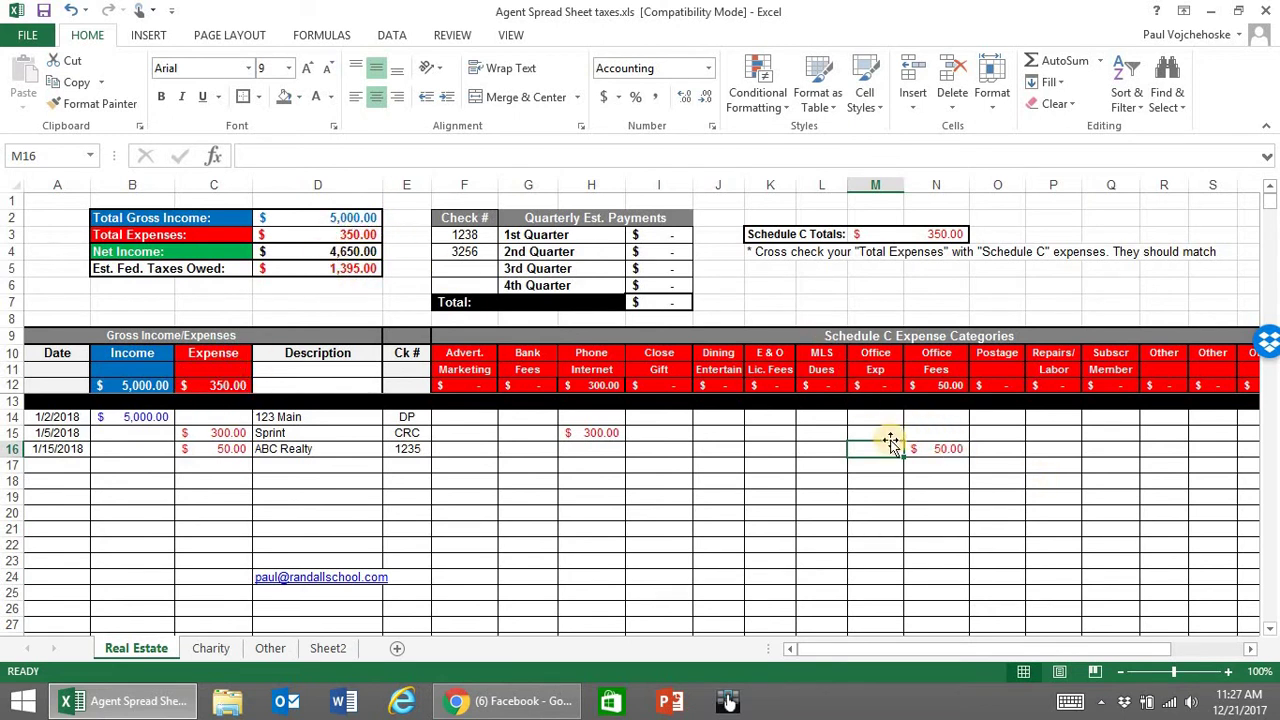
left_click(938, 450)
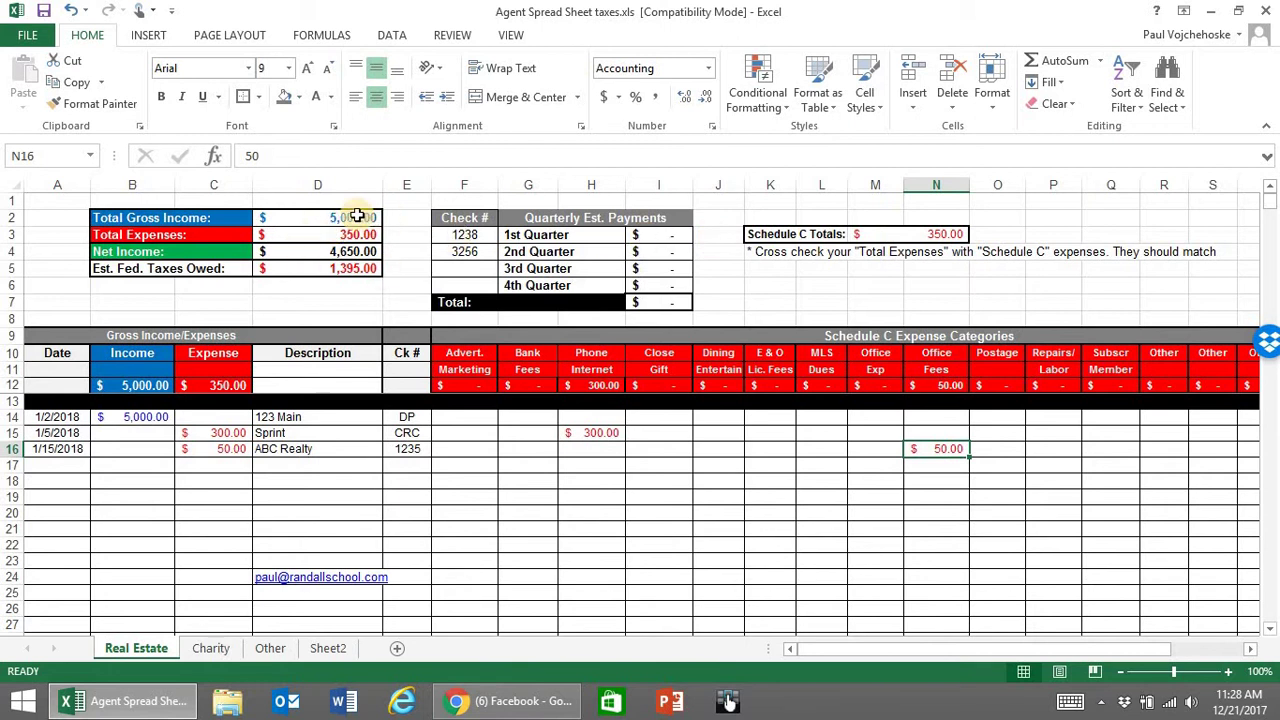
Step: Record a 50 expense dated 2/2/2018 in row 17 with the description Pete's Burgers and CRC as the check entry
left_click(67, 467)
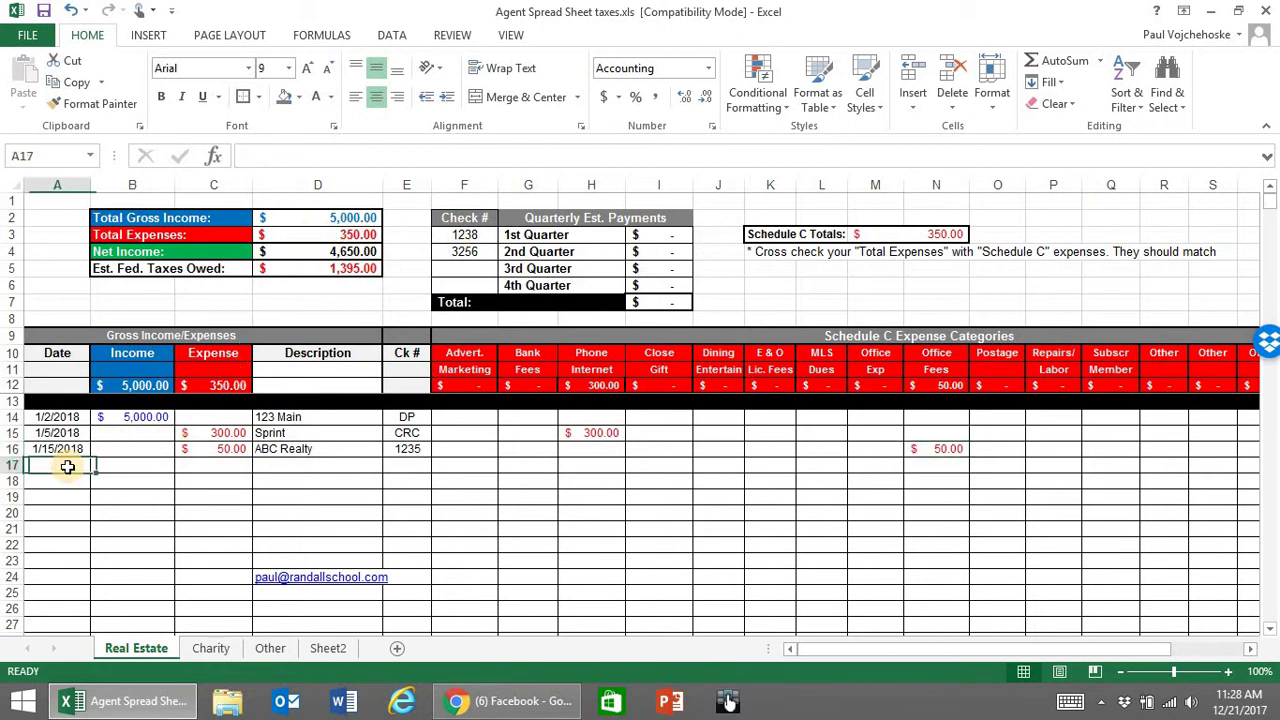
type("2/")
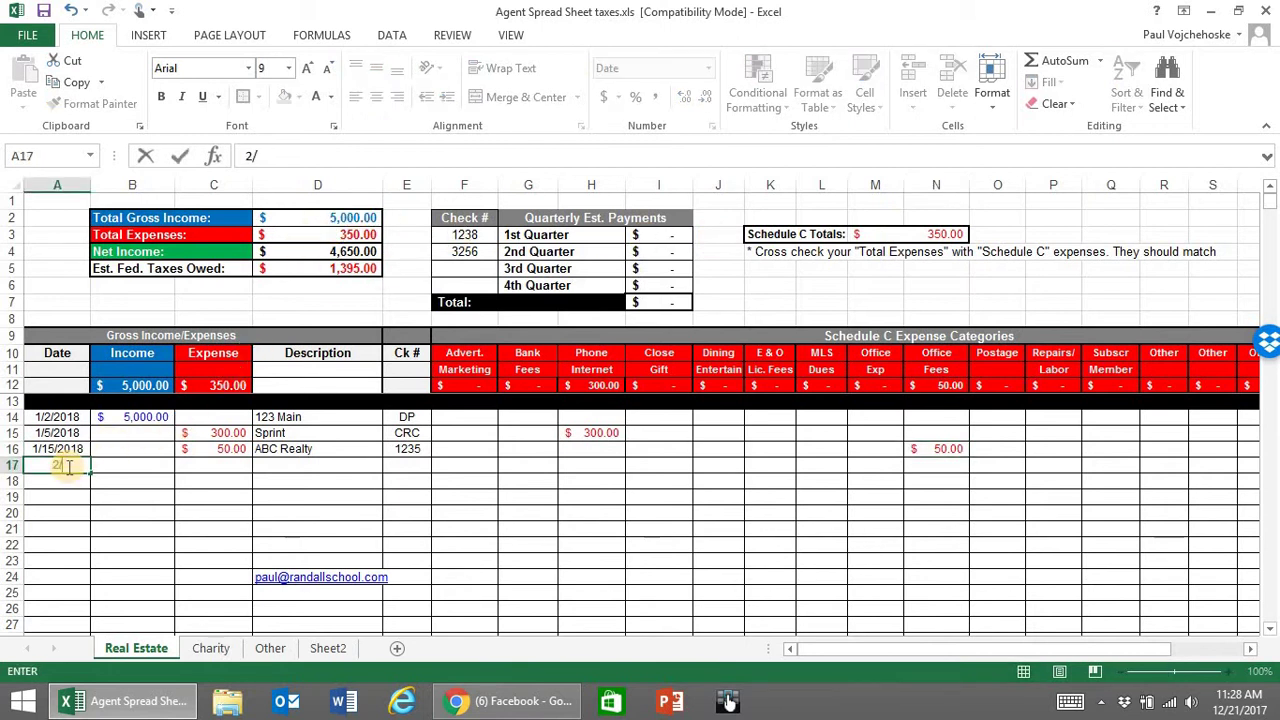
type("2/2018")
key("Tab")
key("Tab")
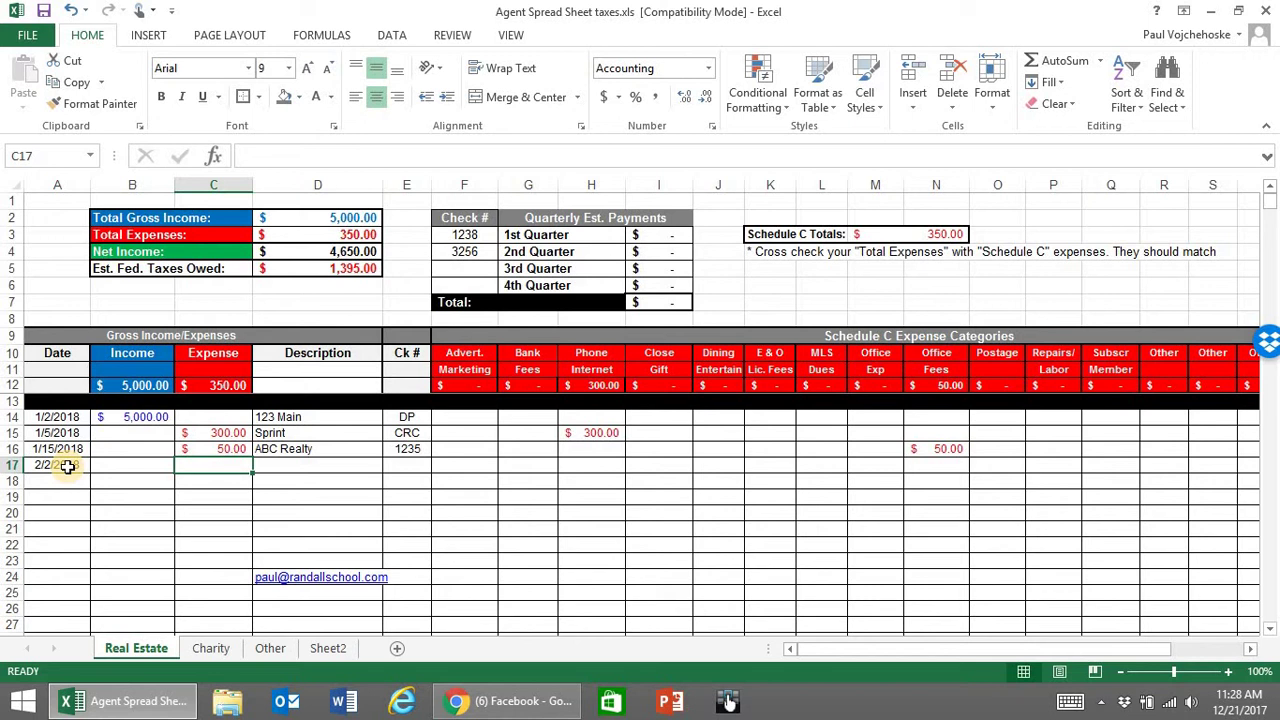
type("50")
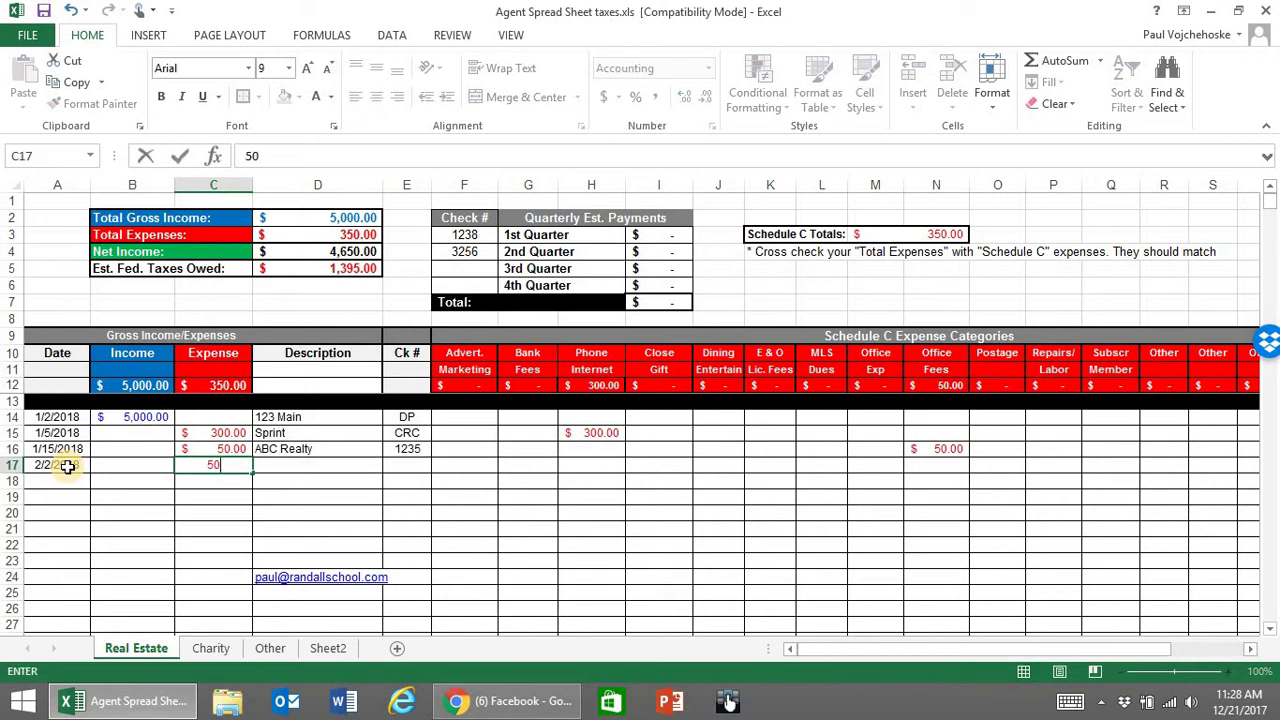
key("Tab")
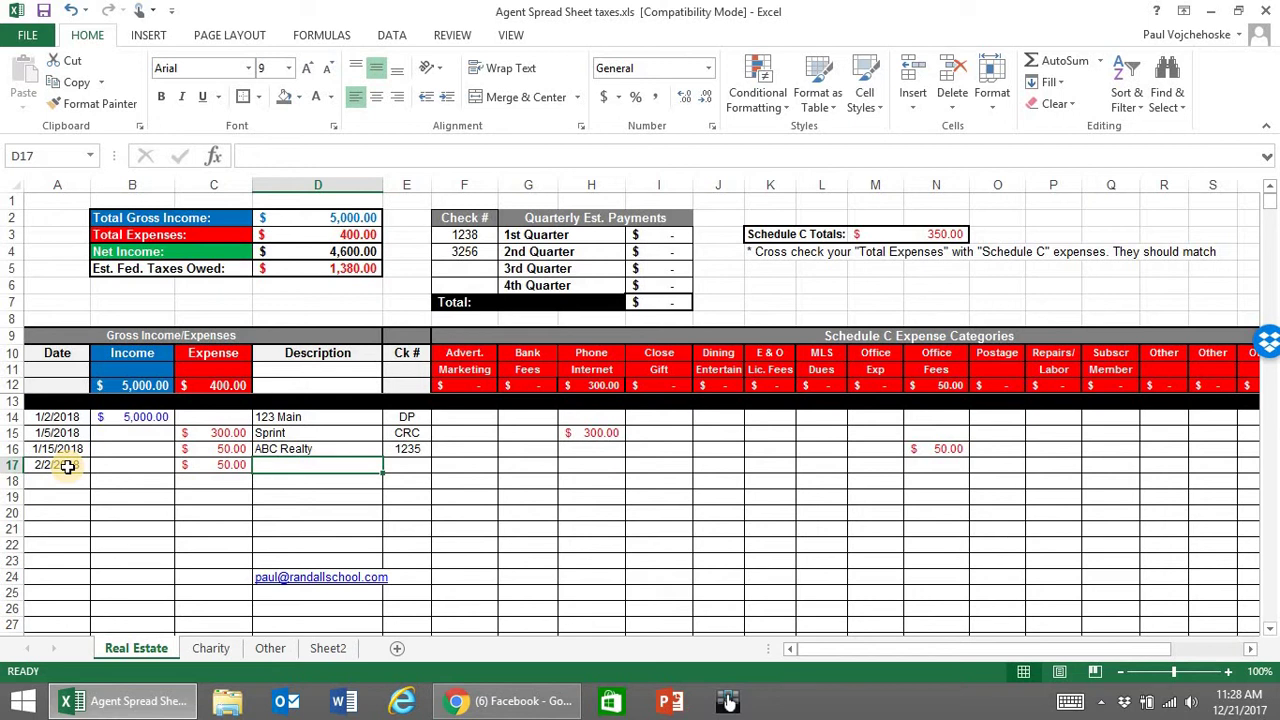
type("Pet")
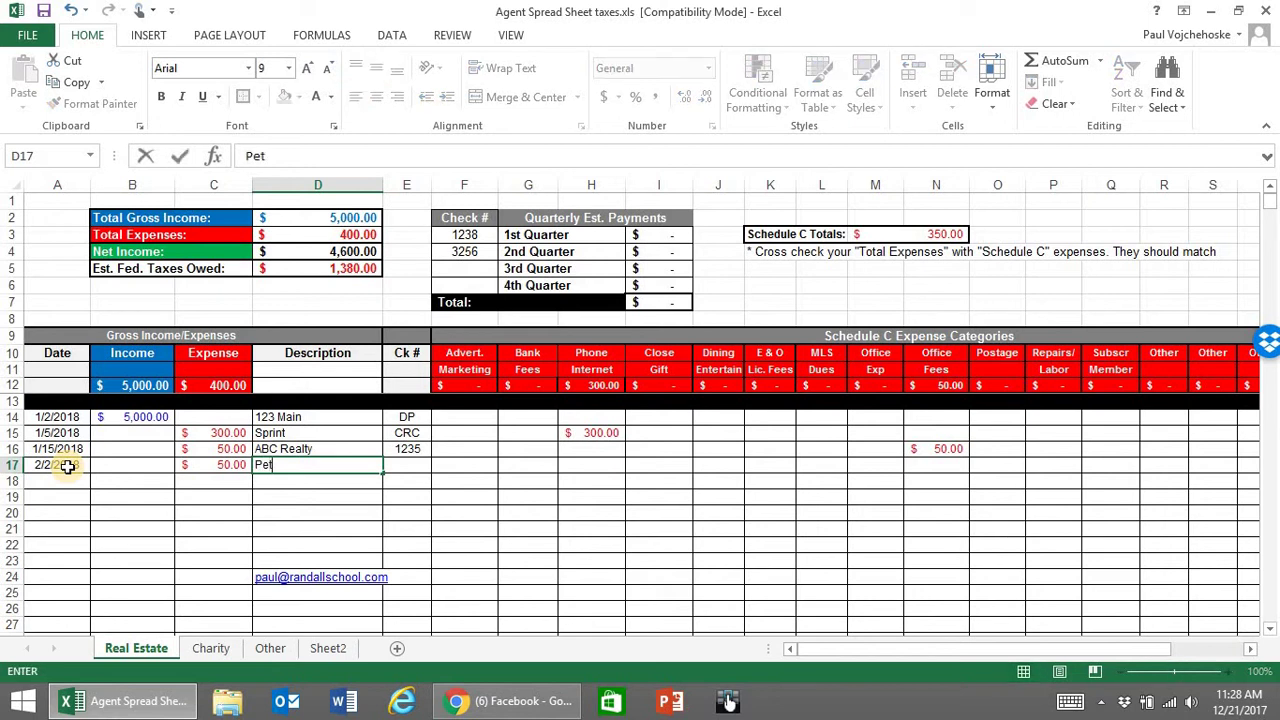
type("e's Burgers")
key("Tab")
type("CRC")
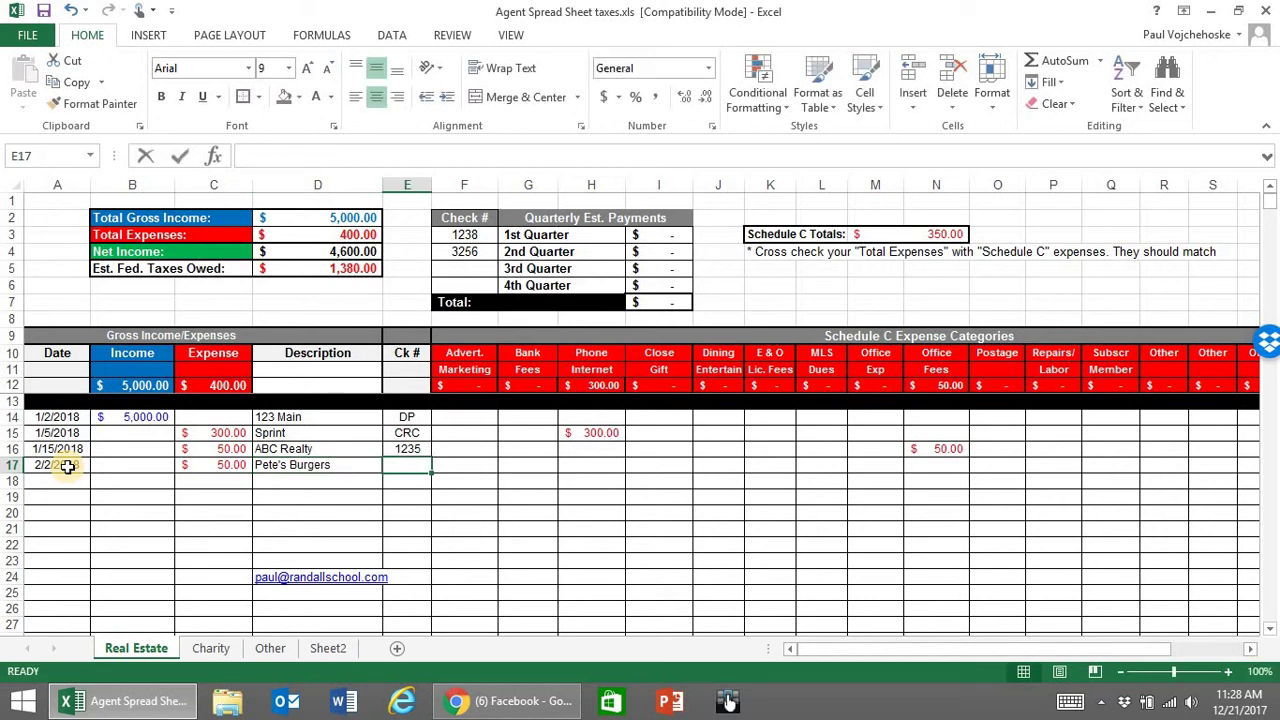
Step: Enter 50 for the Pete's Burgers expense under the Dining/Entertain category in row 17
key("Tab")
key("Tab")
key("Tab")
key("Tab")
key("Tab")
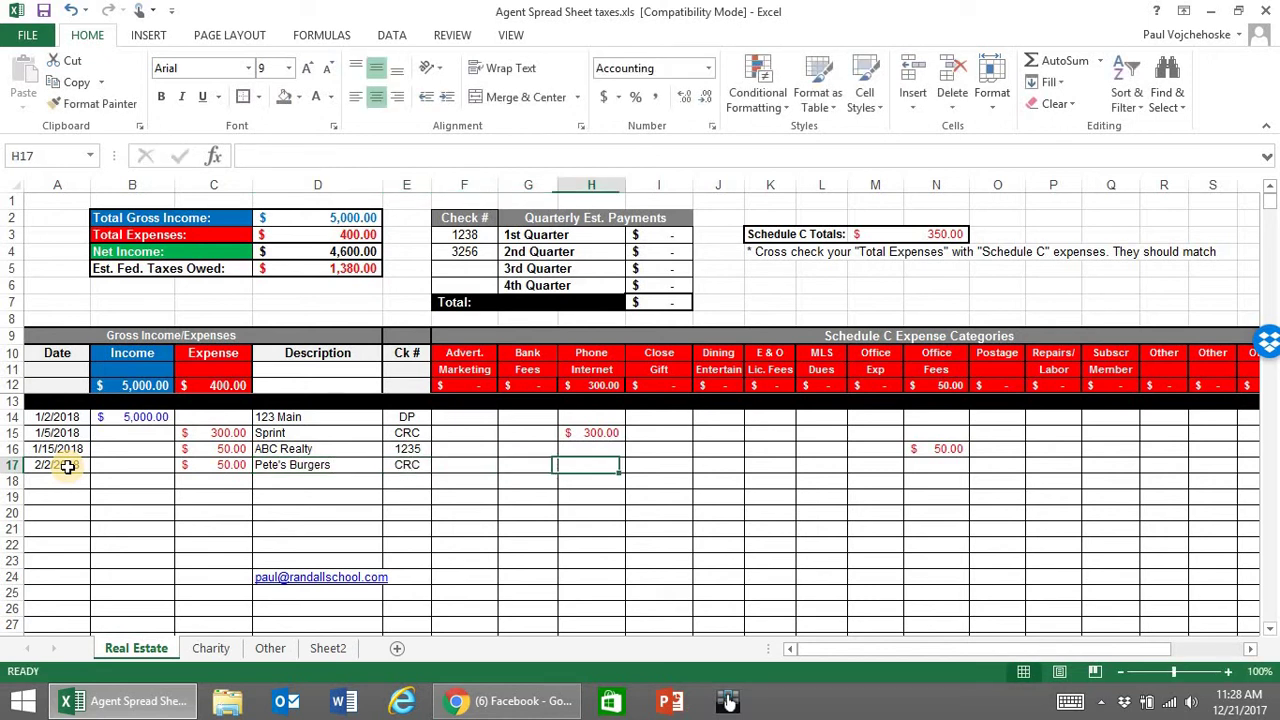
type("50")
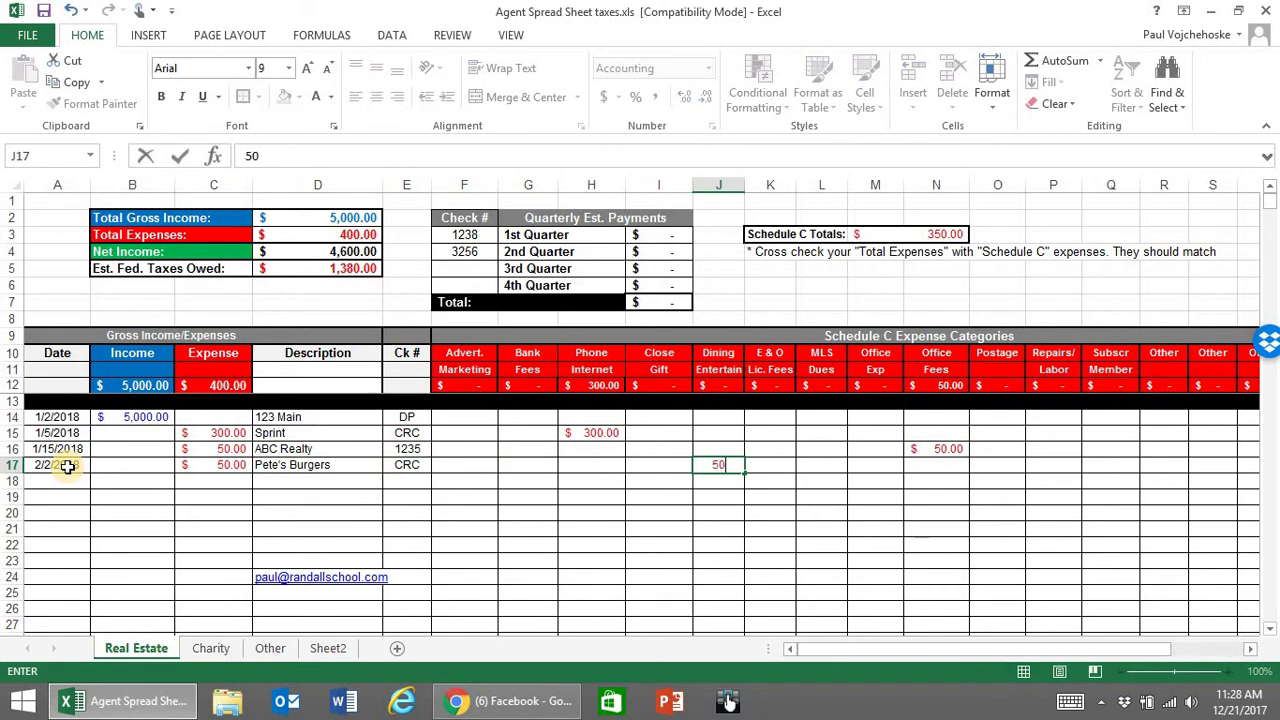
key("Return")
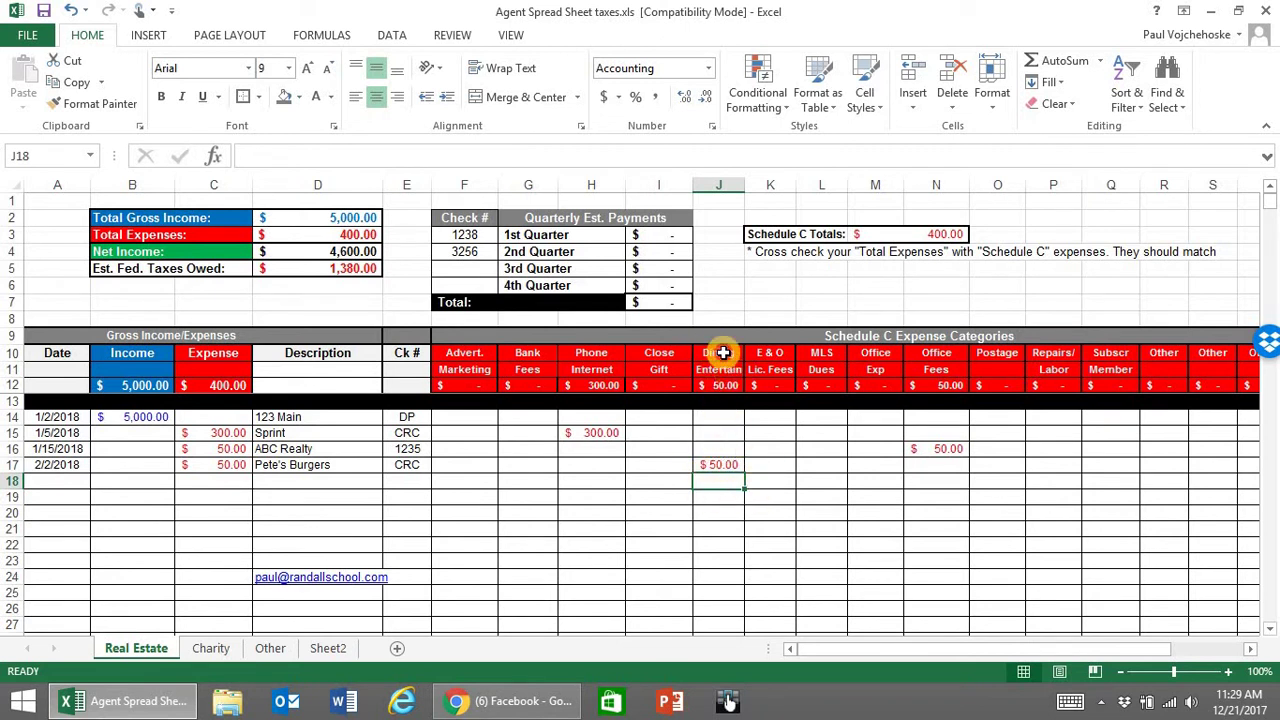
Step: Fill the Dining/Entertain category's heading and total cells in rows 10 to 12 with purple
left_click_drag(723, 353, 718, 386)
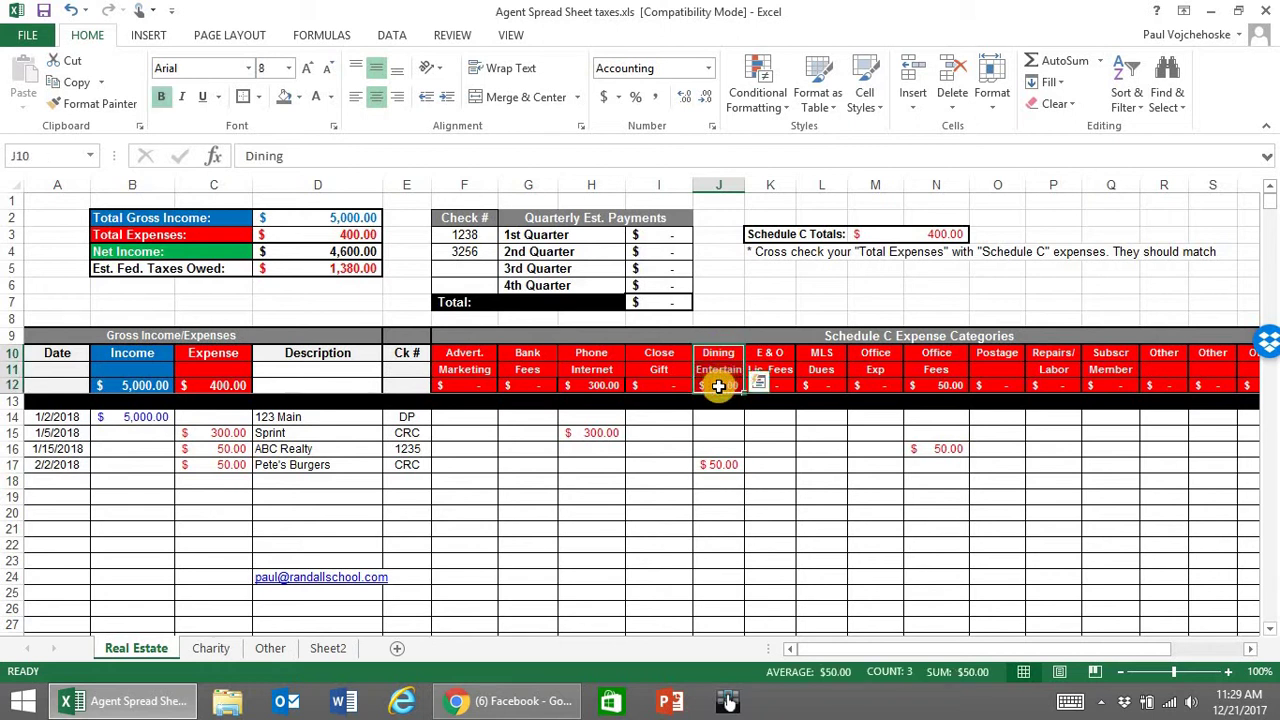
left_click(299, 98)
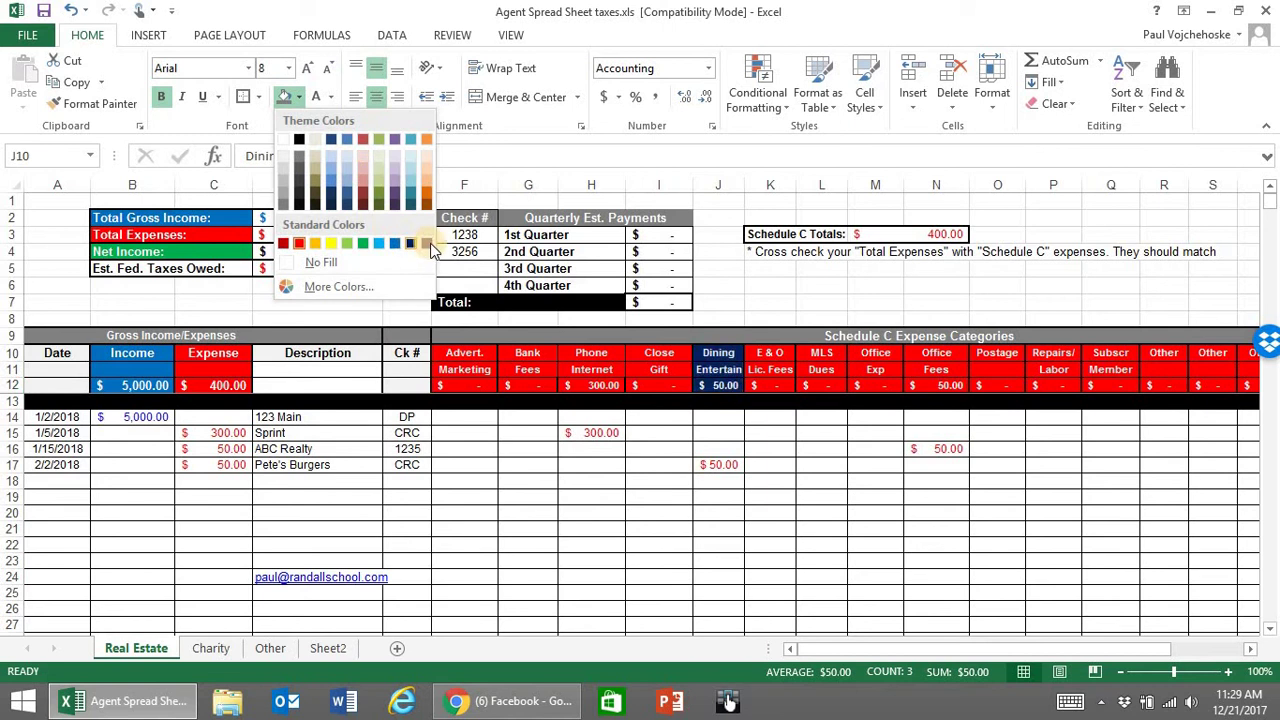
left_click(704, 439)
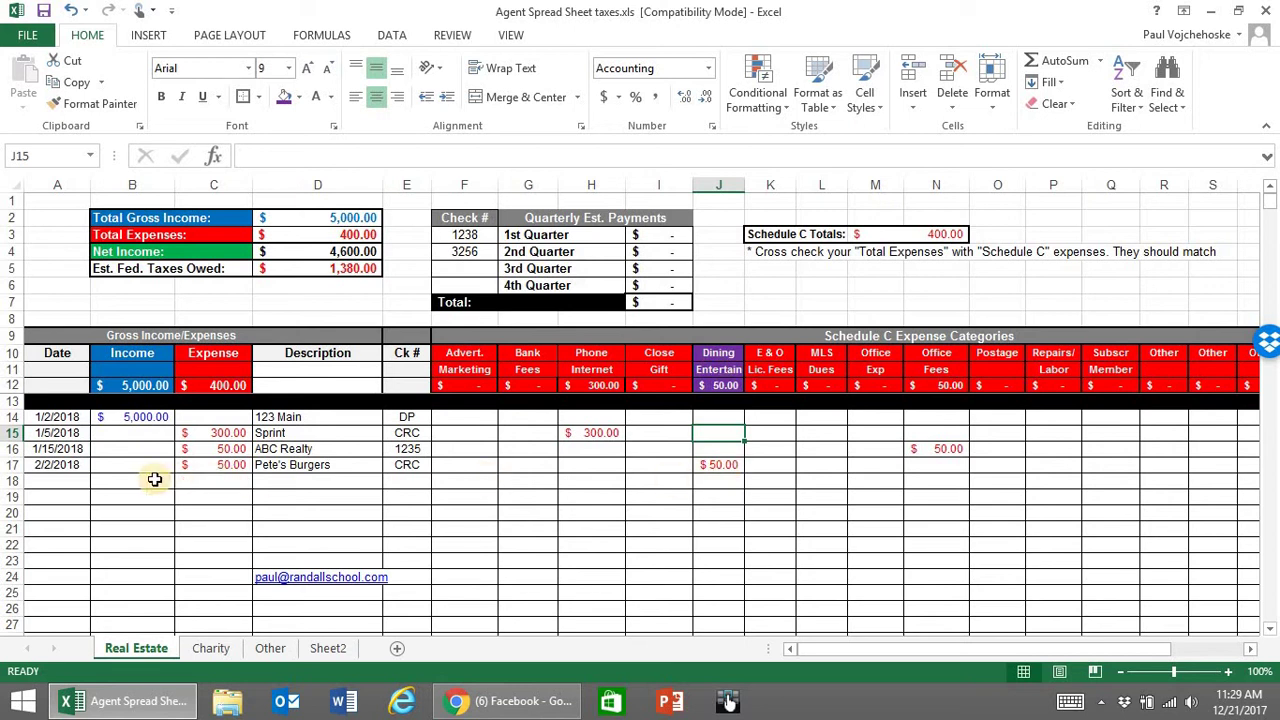
Step: Record 5000 of income dated 3/1/2018 in row 18 with the property's street address as description and DP as the check entry
left_click(61, 481)
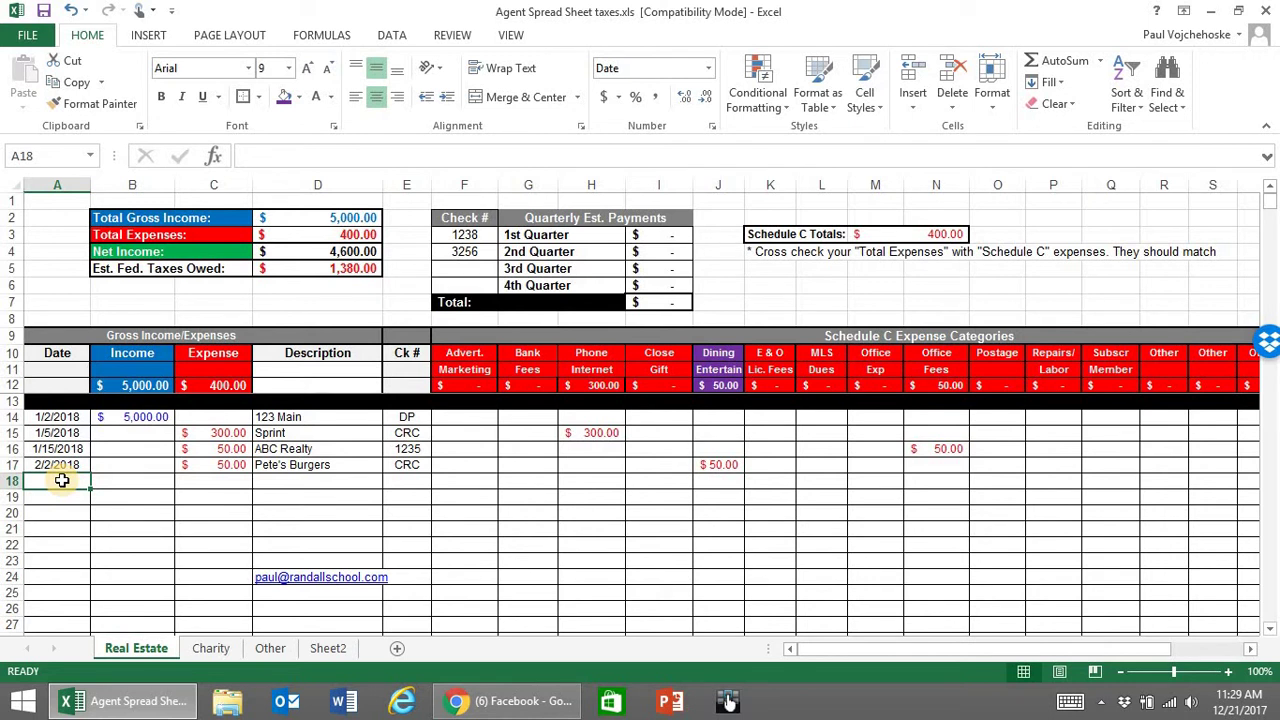
type("3/")
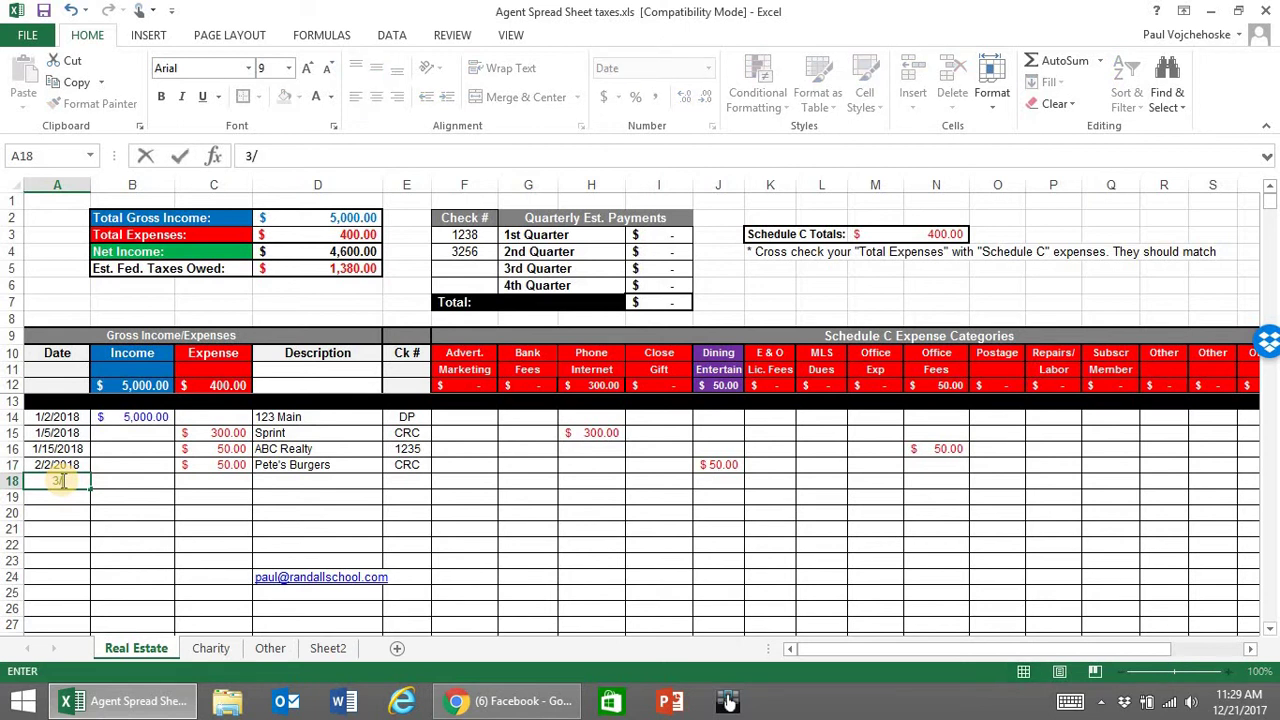
type("1/2018")
key("Tab")
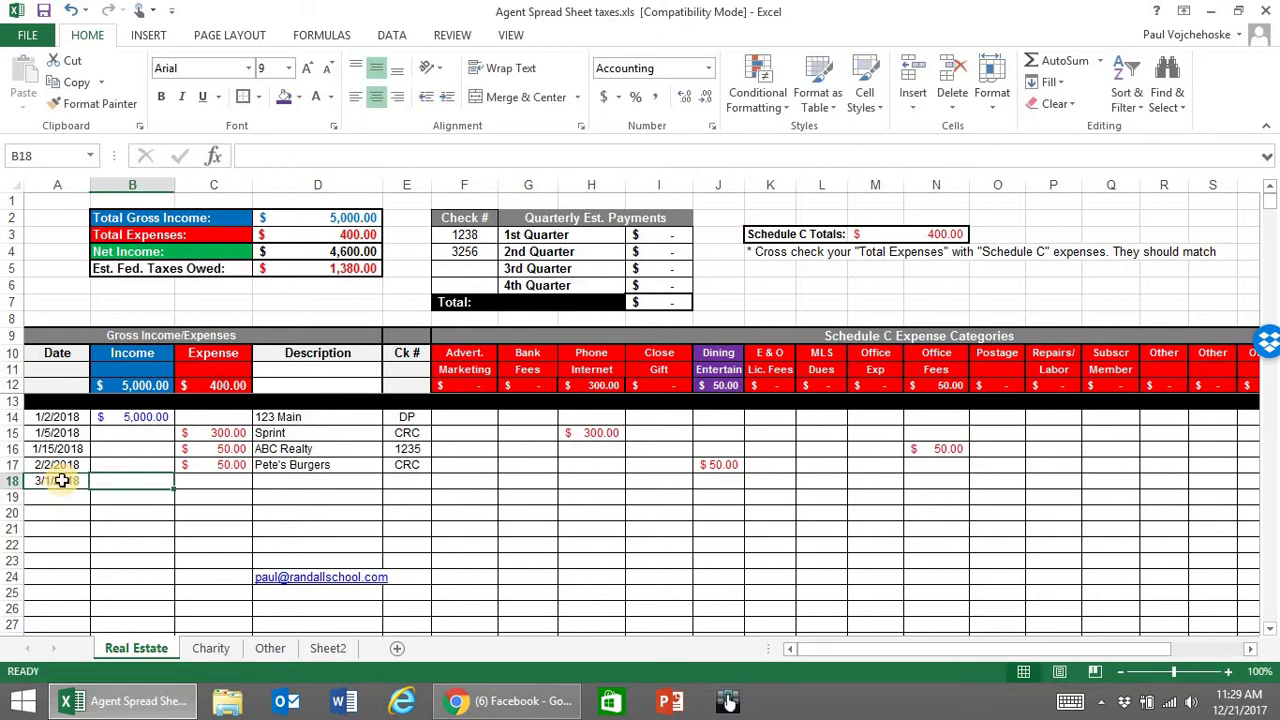
type("5000")
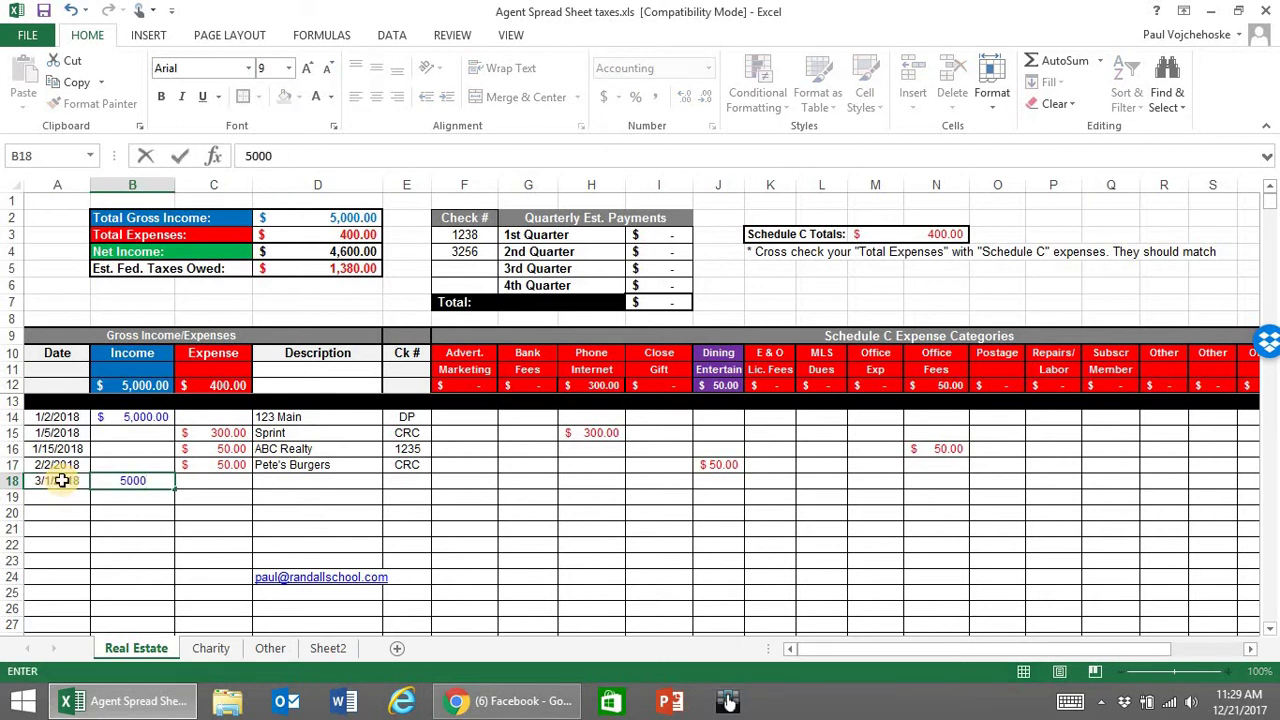
key("Tab")
key("Tab")
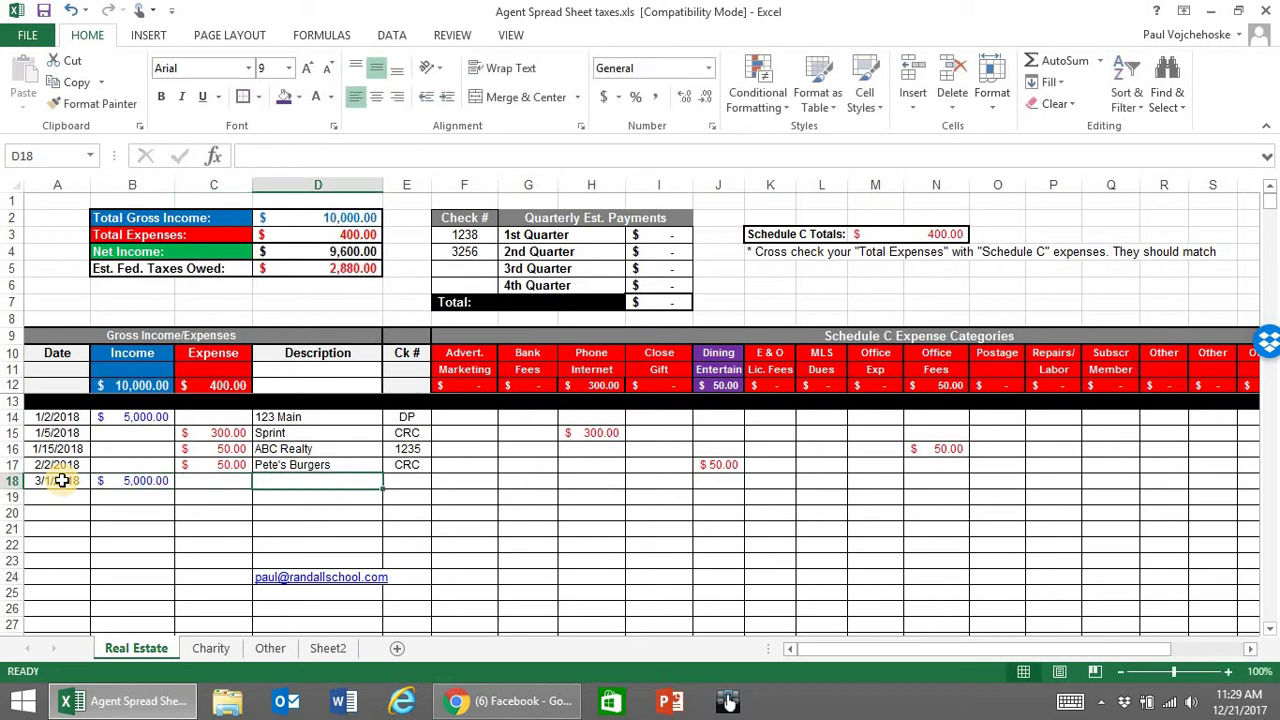
type("123 D")
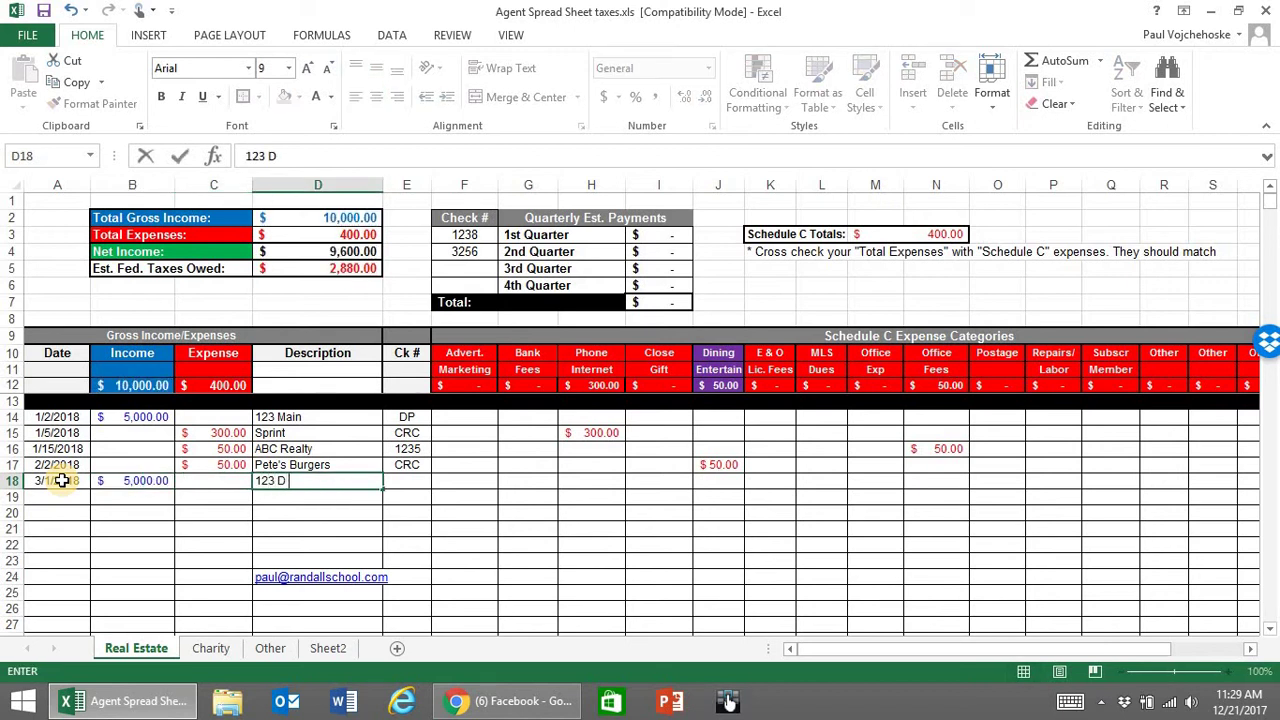
type(" St")
key("Tab")
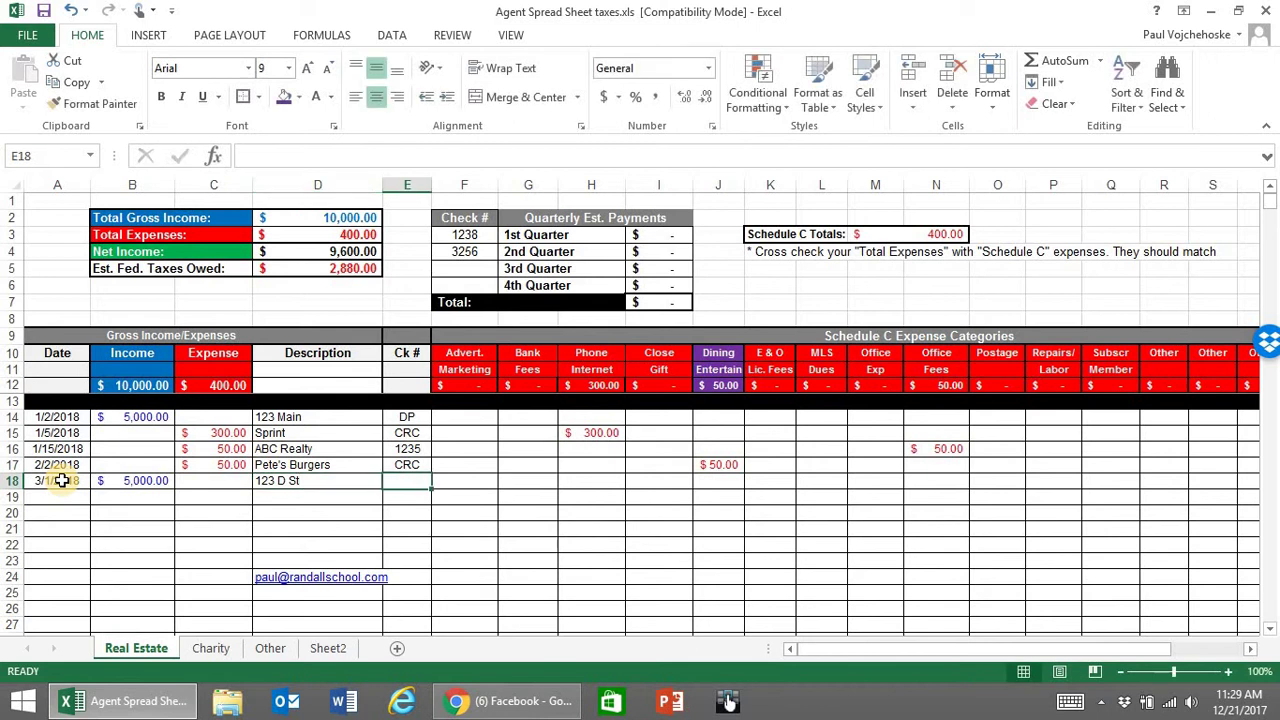
type("DP")
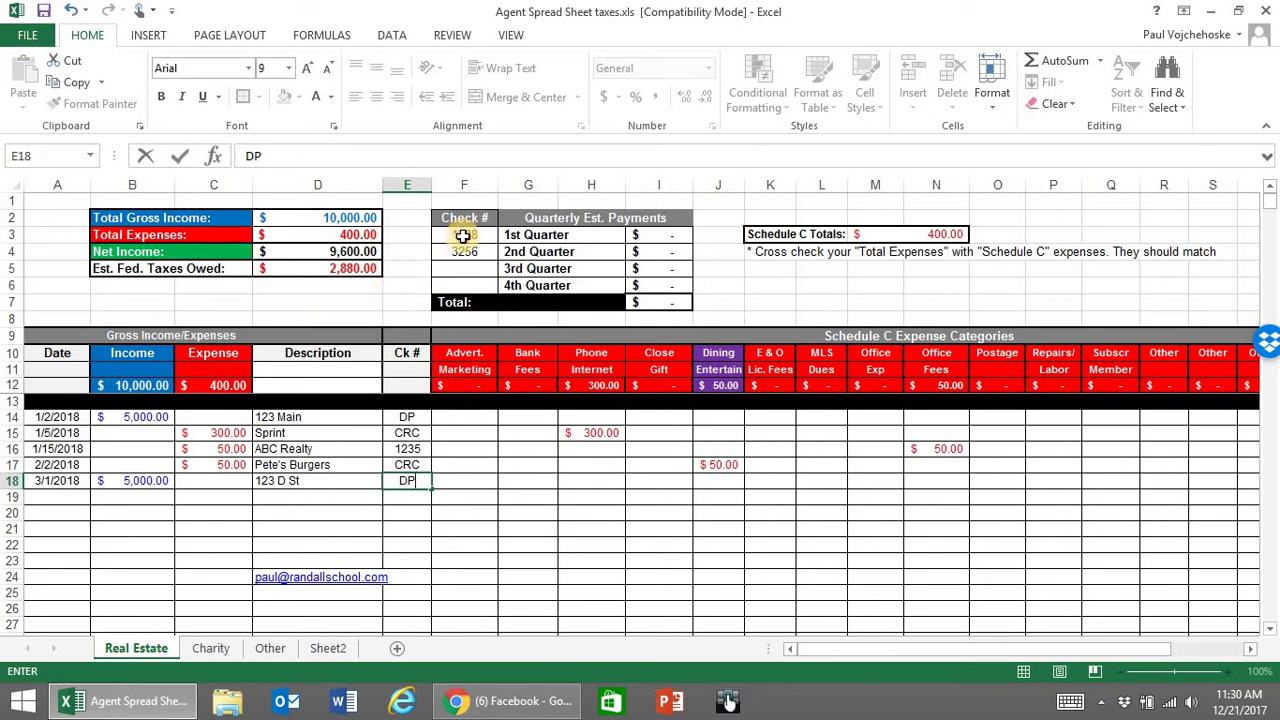
Step: Clear the 1st and 2nd Quarter check numbers beside the estimated payments and select the 1st Quarter's Check # cell
left_click_drag(462, 233, 460, 260)
key("Delete")
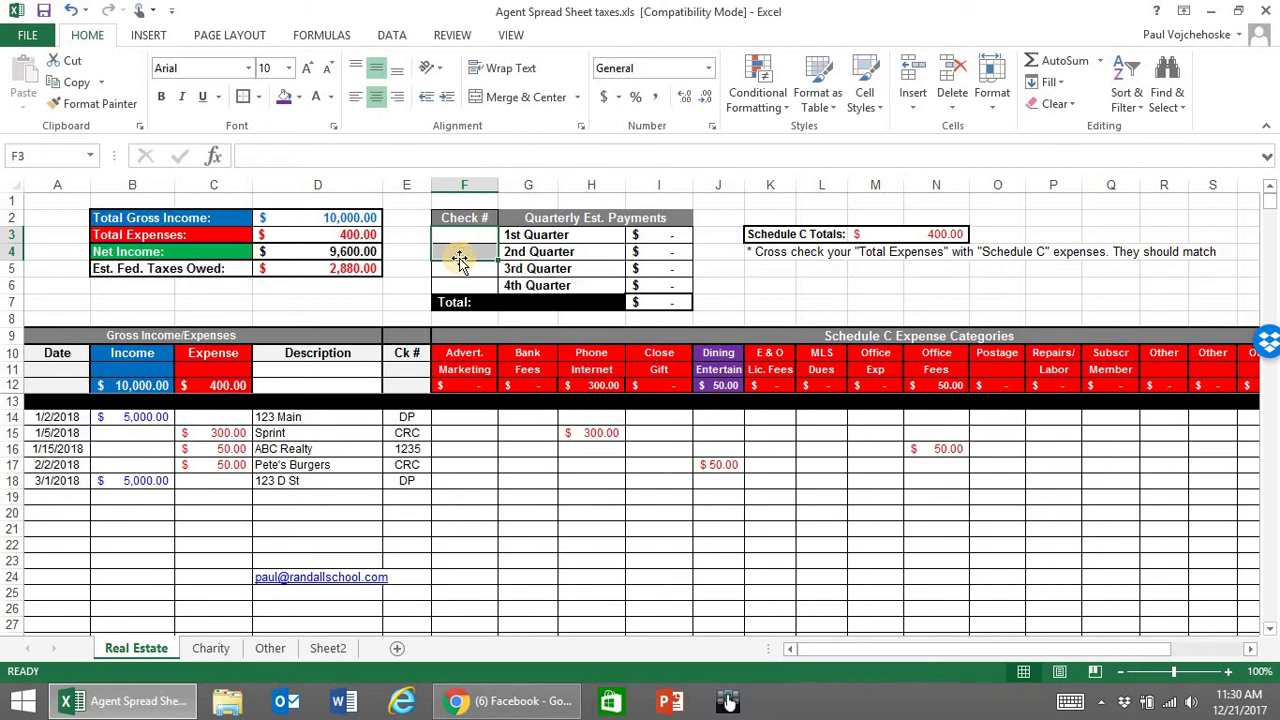
key("Up")
key("Down")
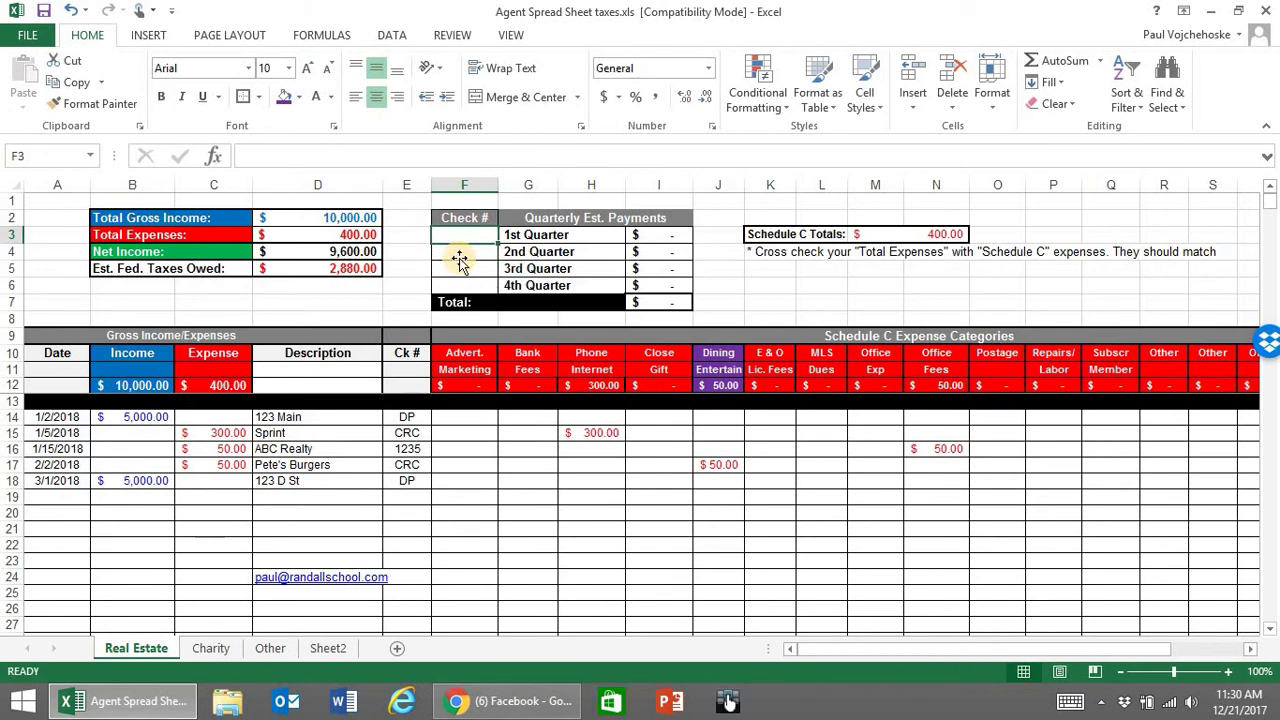
Step: Record the 1st Quarter estimated payment of 2500 with check number 1239
left_click(460, 260)
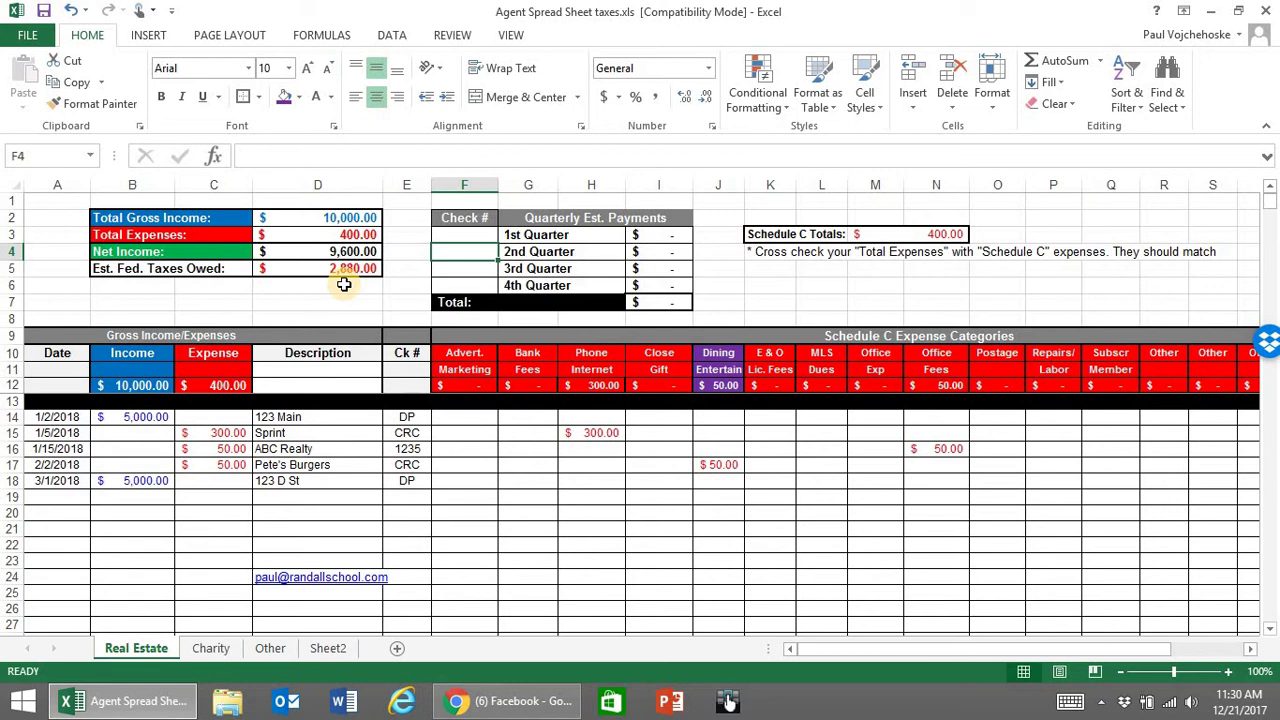
key("Up")
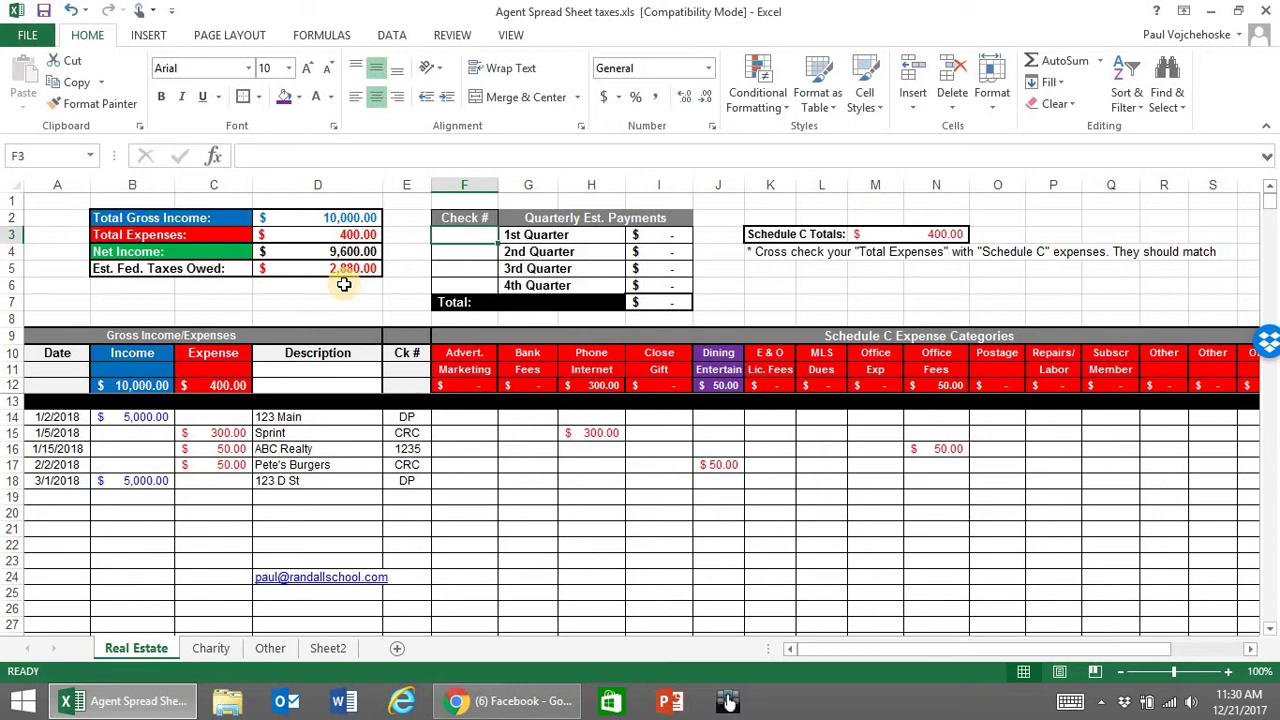
type("1")
type("9")
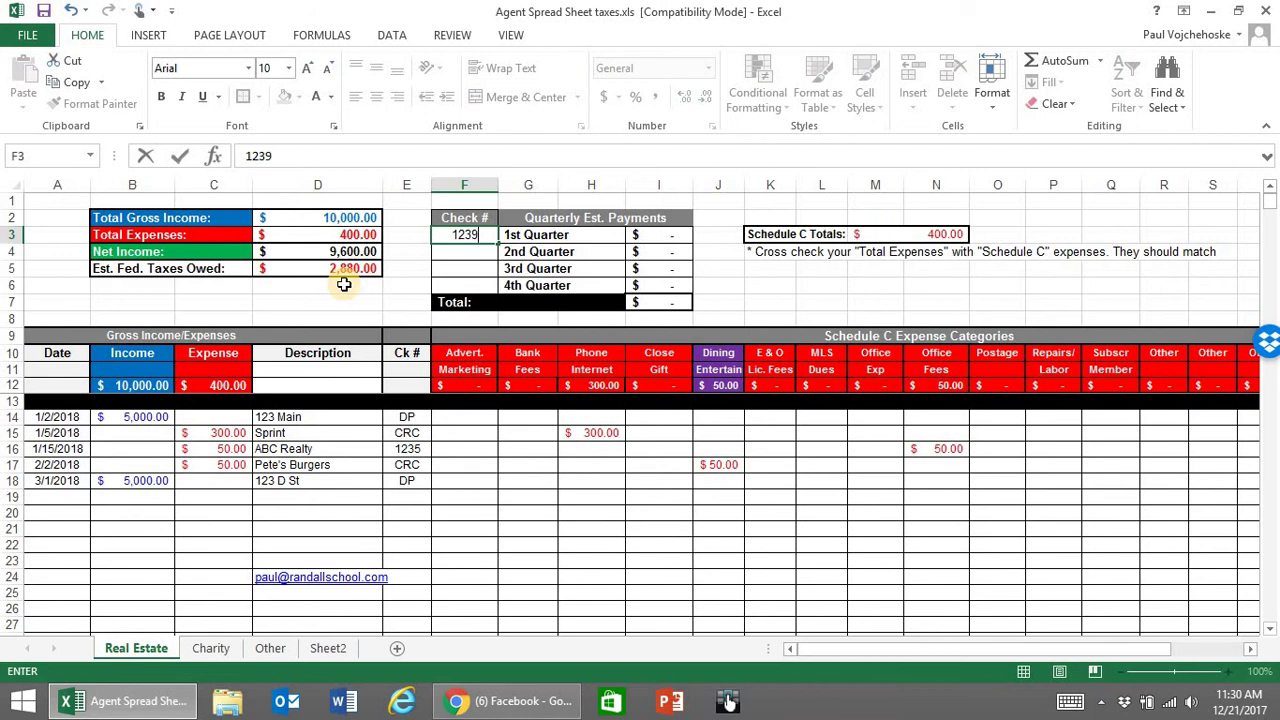
key("Tab")
key("Tab")
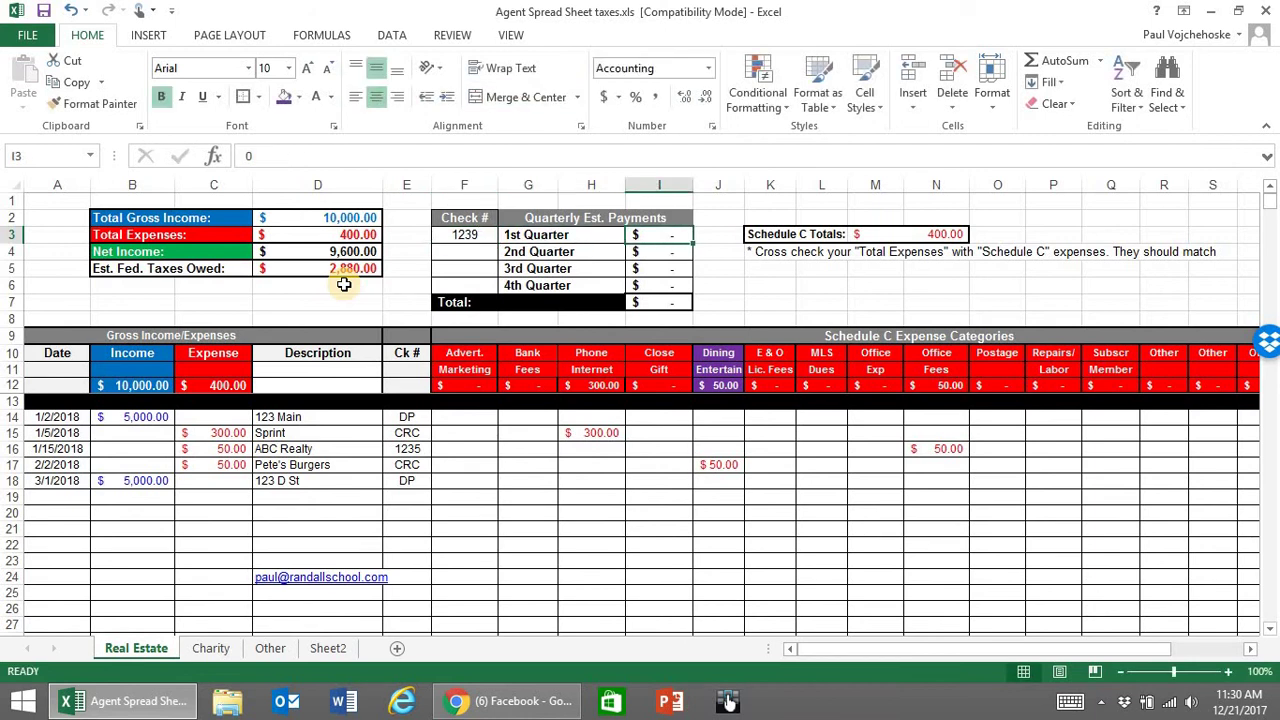
type("2500")
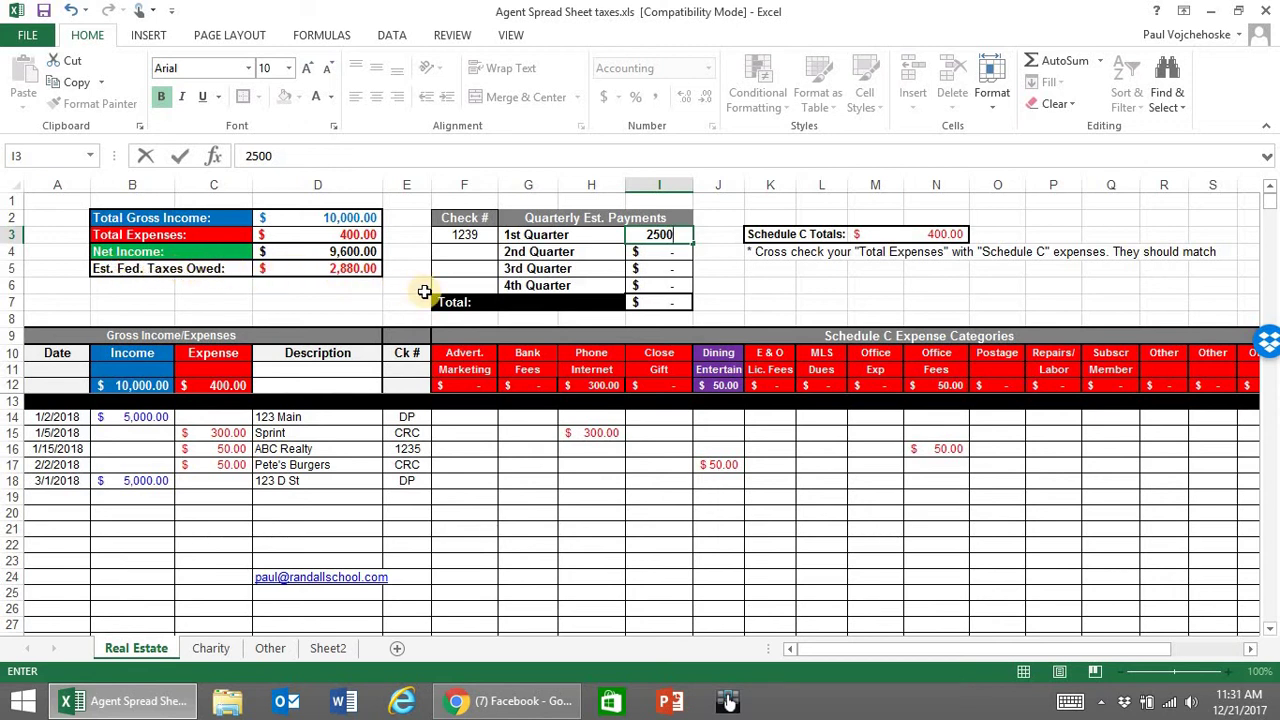
key("Return")
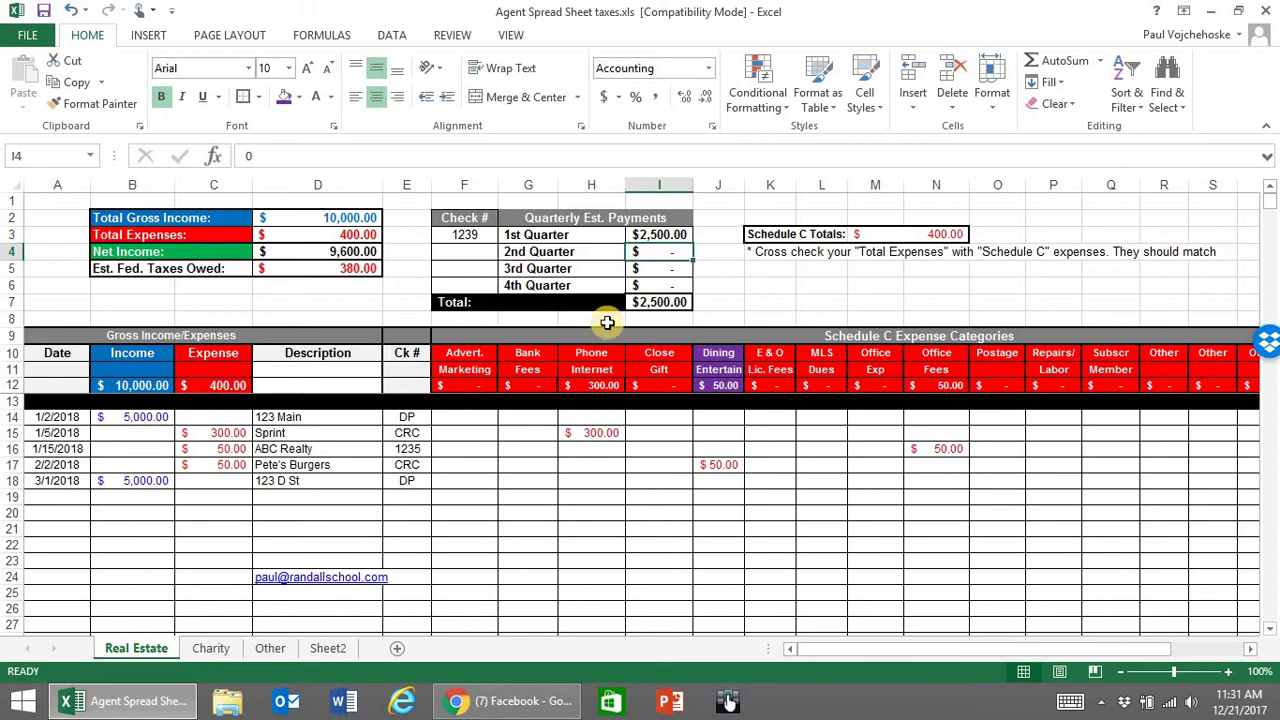
Step: Record a 1500 expense dated 5/15/2018 in row 19 with description 316 Strat. Group and CRC as the check entry
left_click(66, 500)
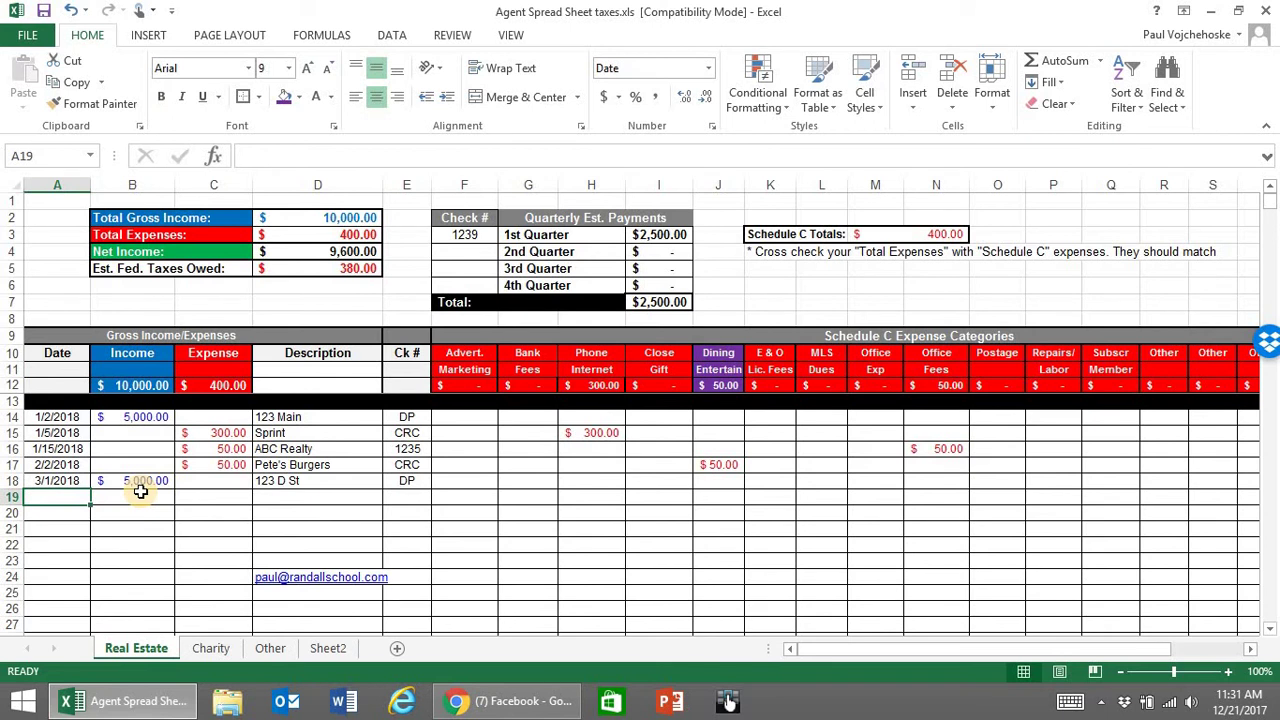
type("5/1")
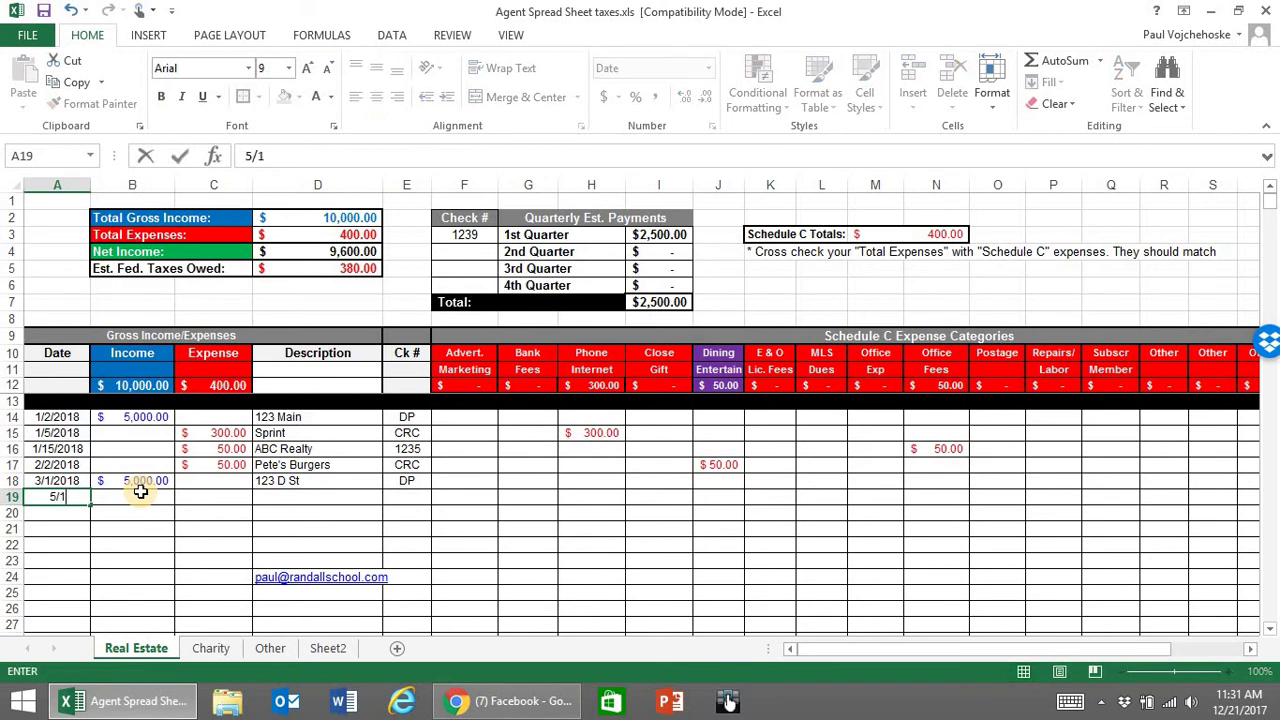
type("5/2018")
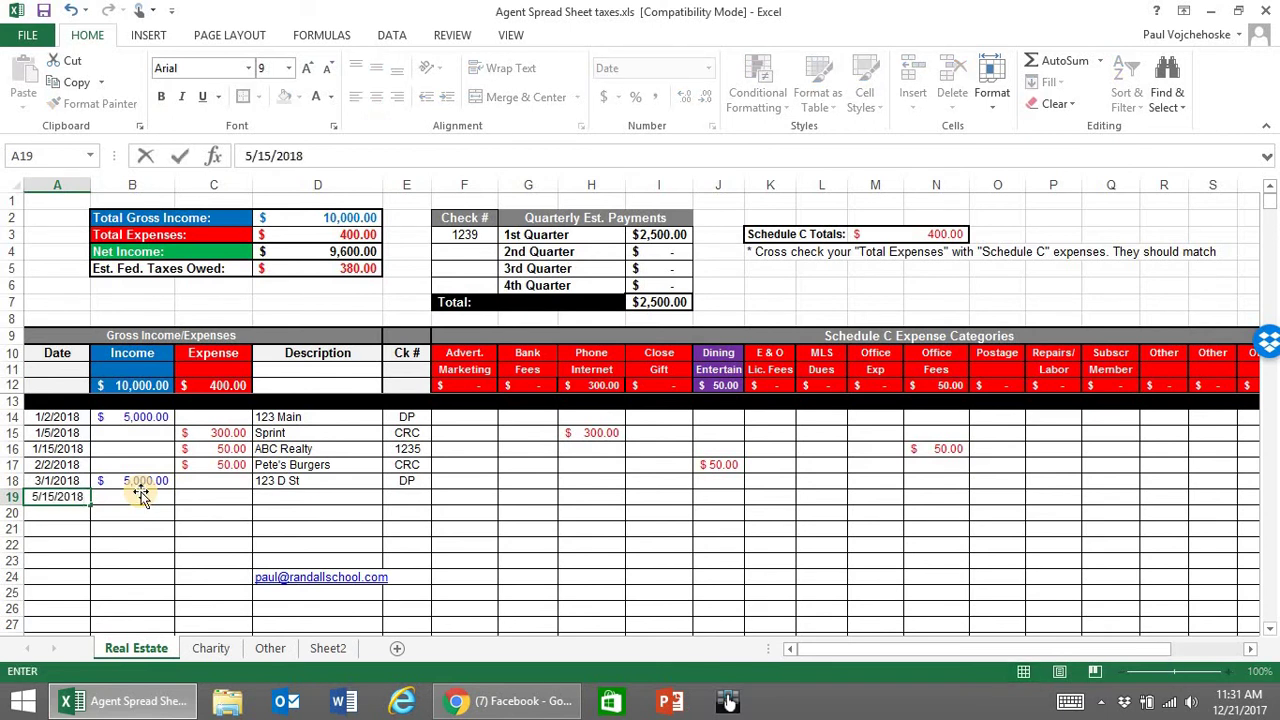
key("Tab")
key("Tab")
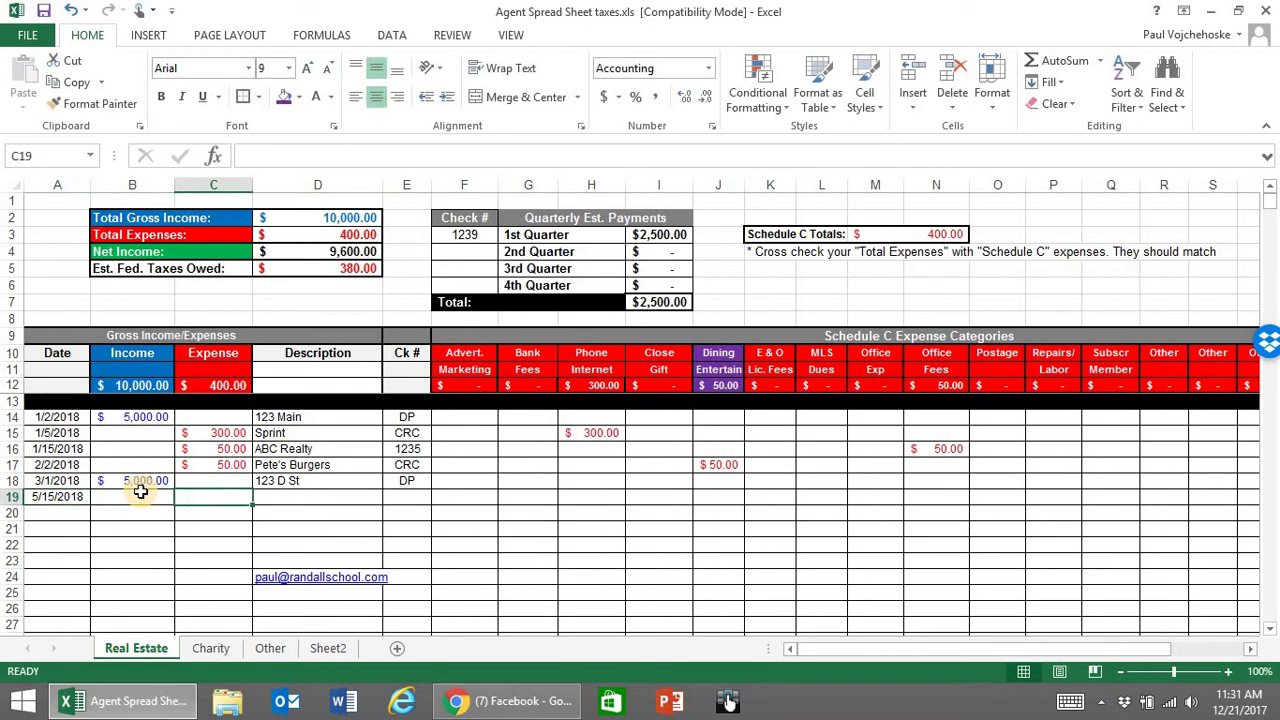
type("1500")
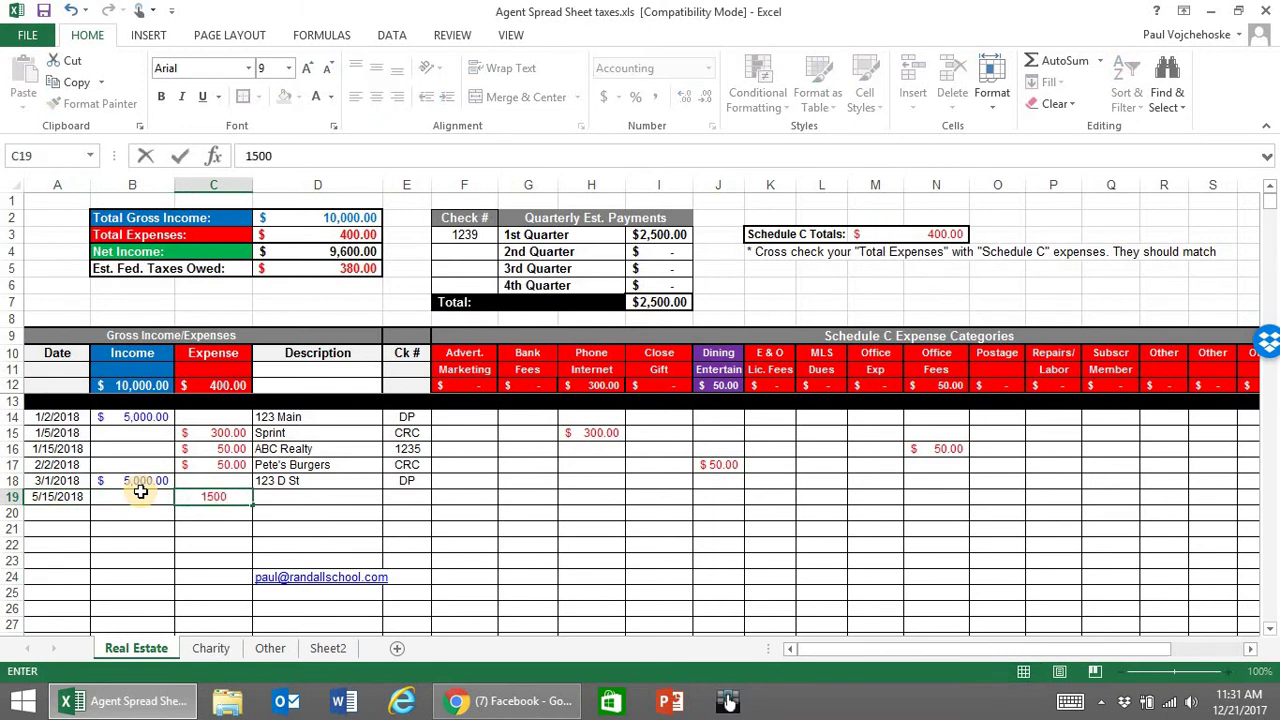
key("Tab")
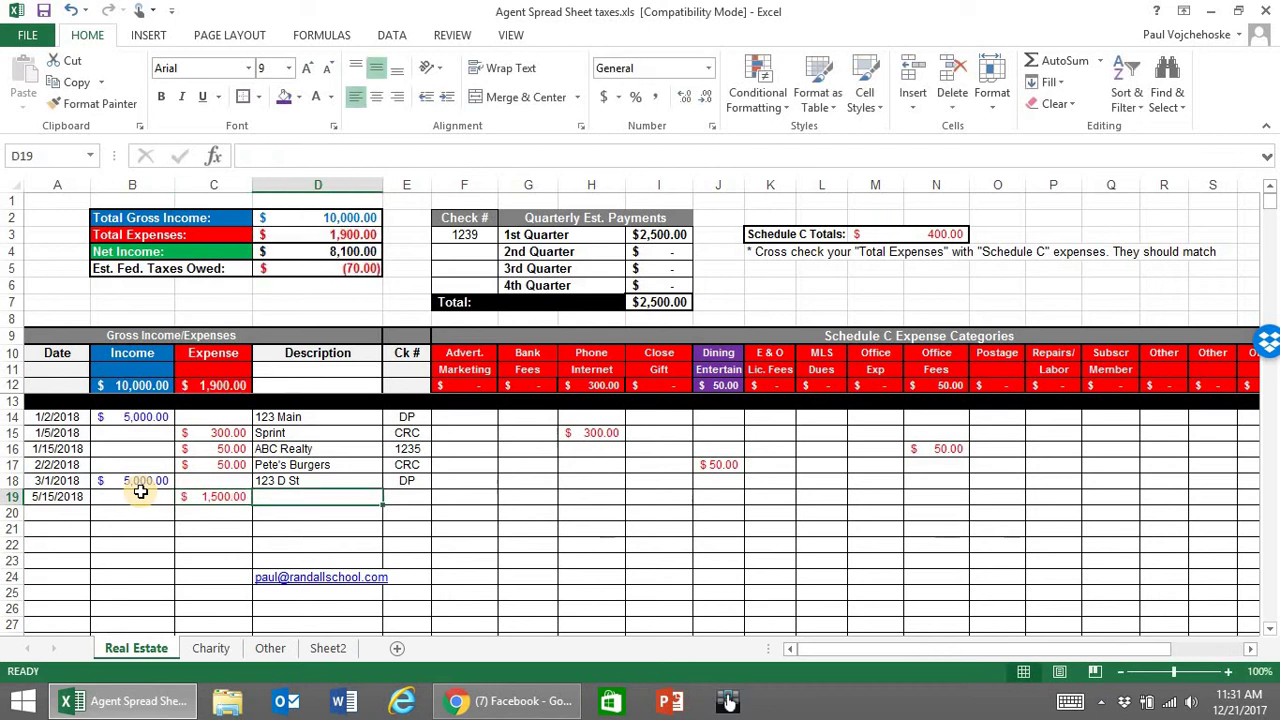
type("123 Mar")
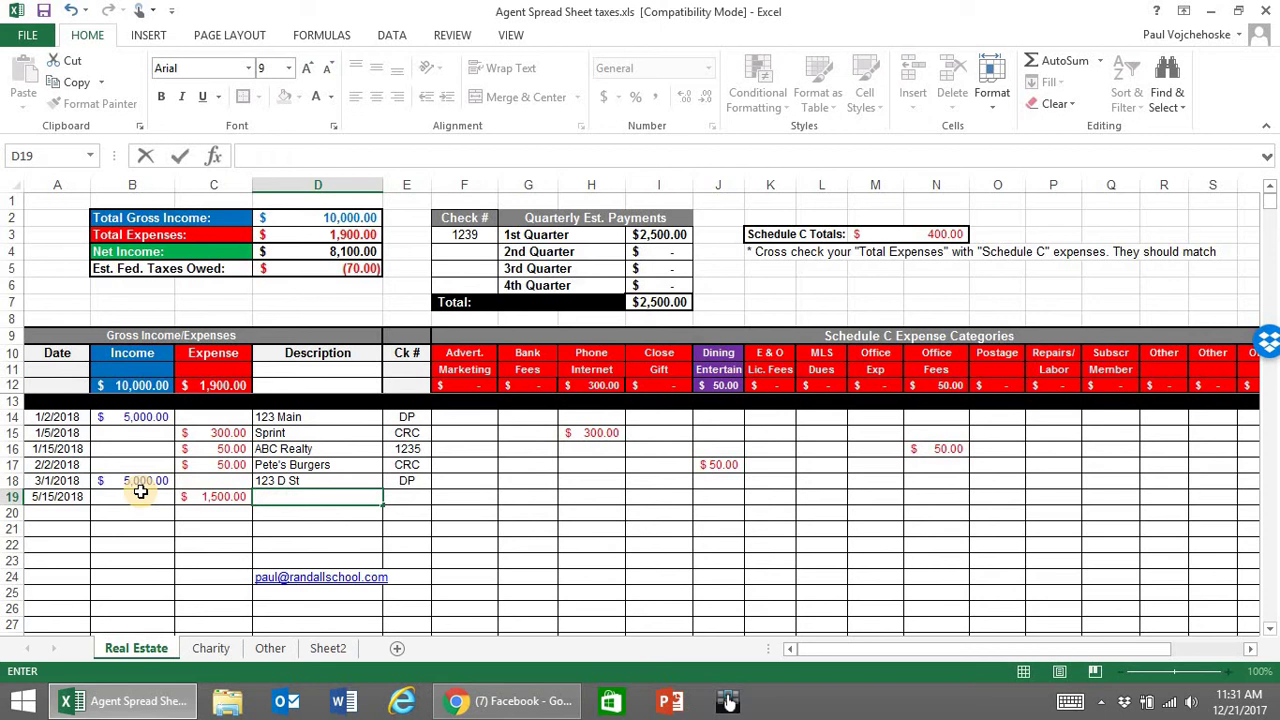
type("316 Strat. Group")
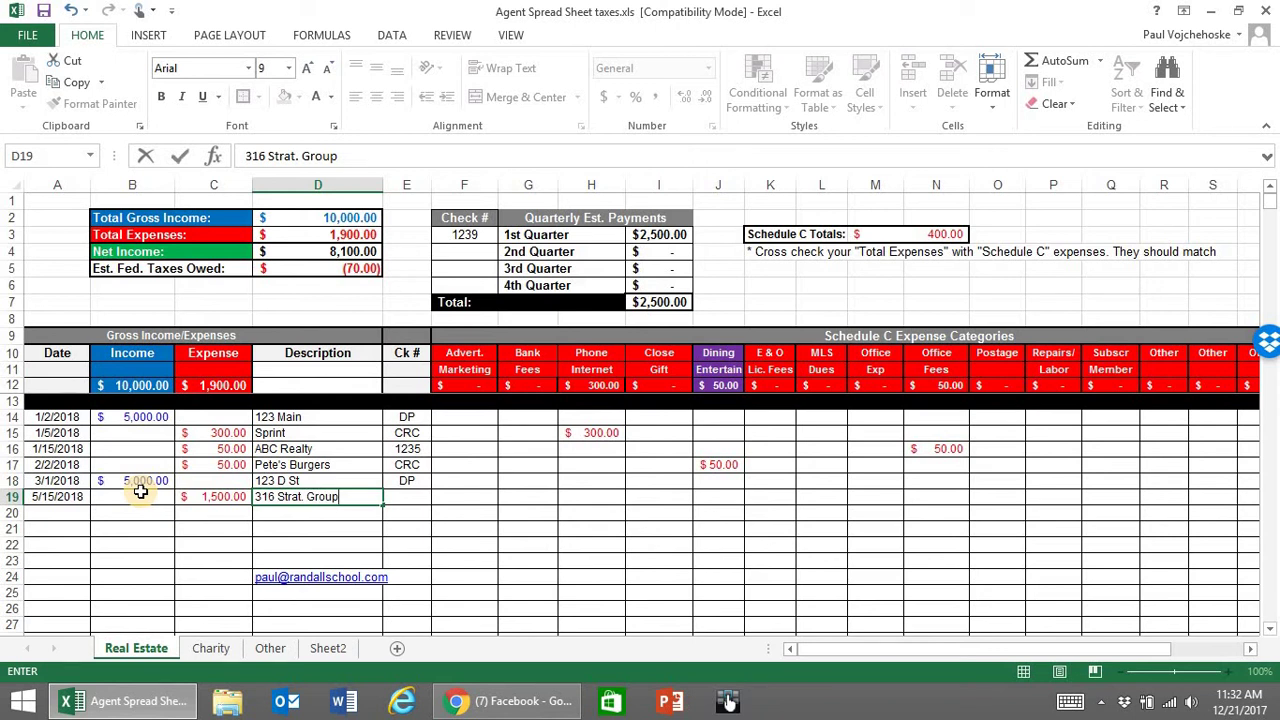
key("Tab")
type("CRC")
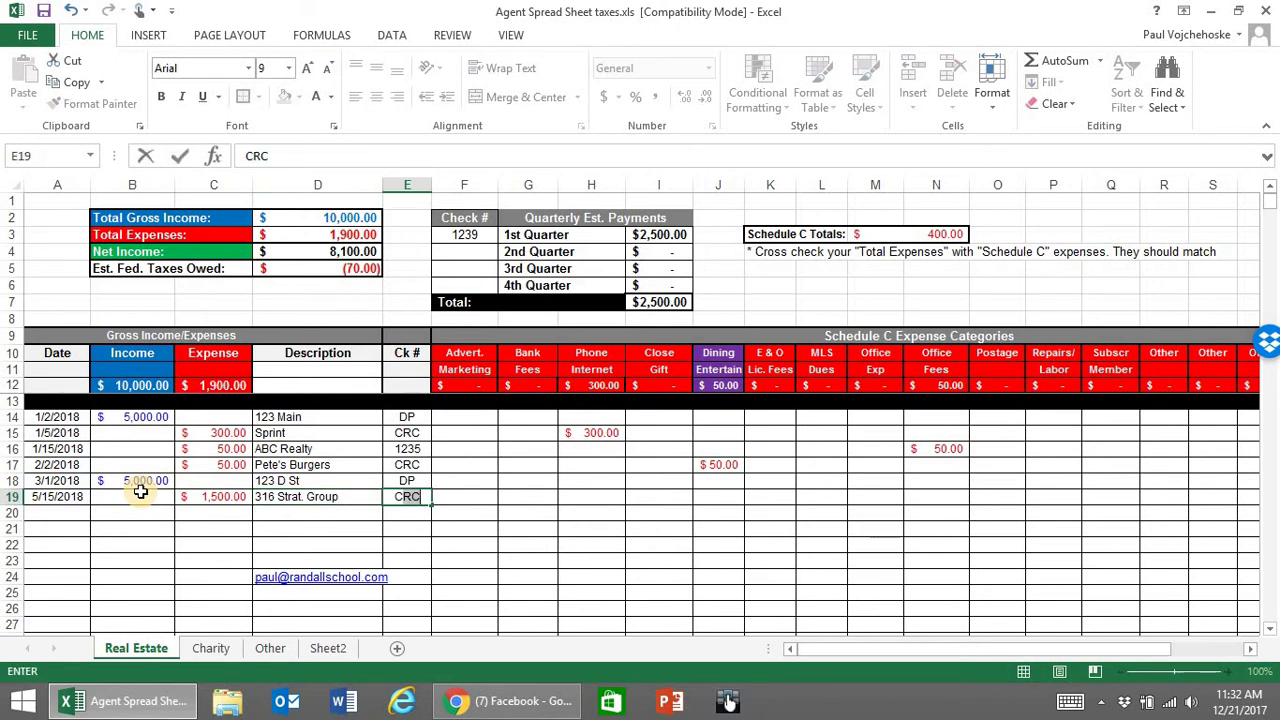
Step: Enter 1500 for the 316 Strat. Group expense under the Advert./Marketing category in row 19
key("Tab")
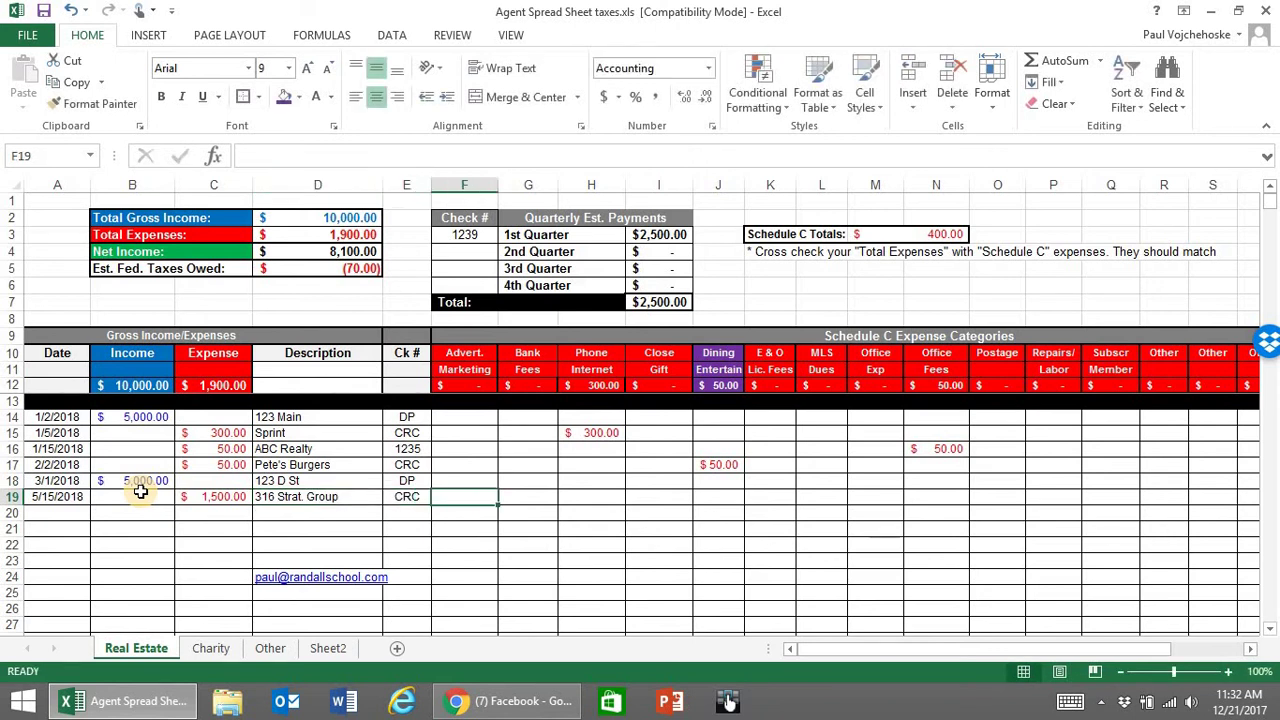
type("1500")
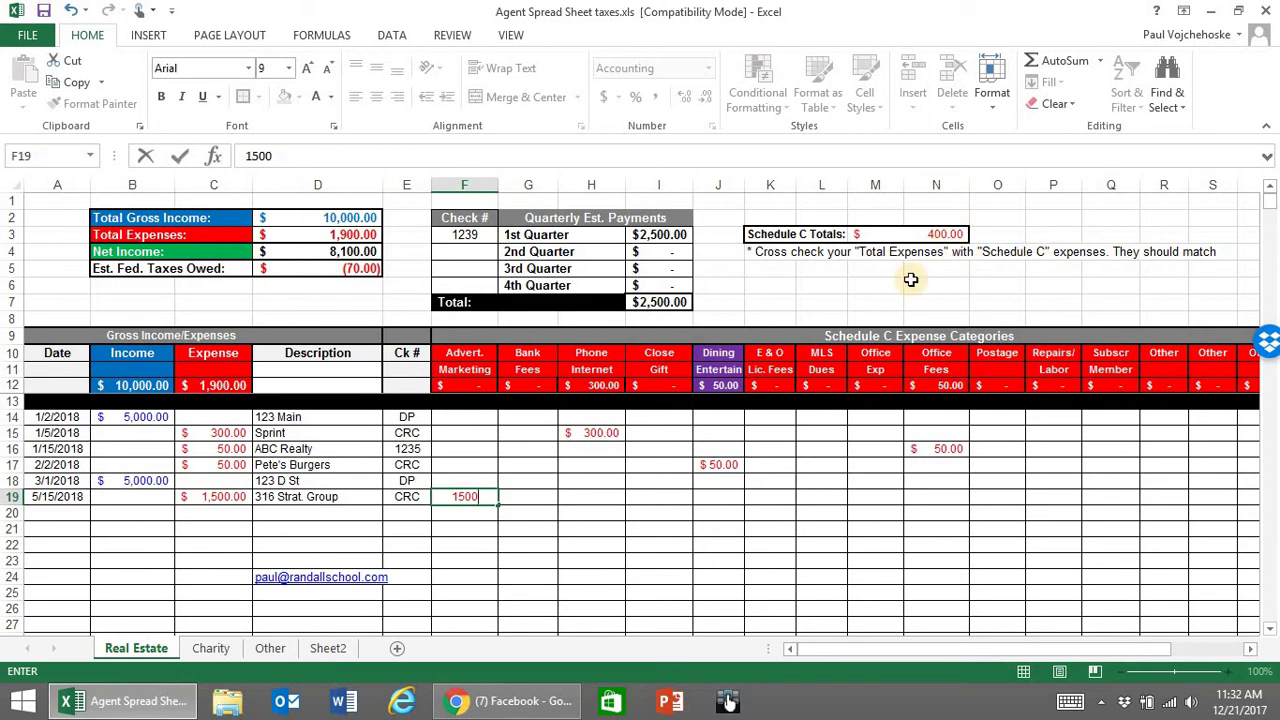
key("Up")
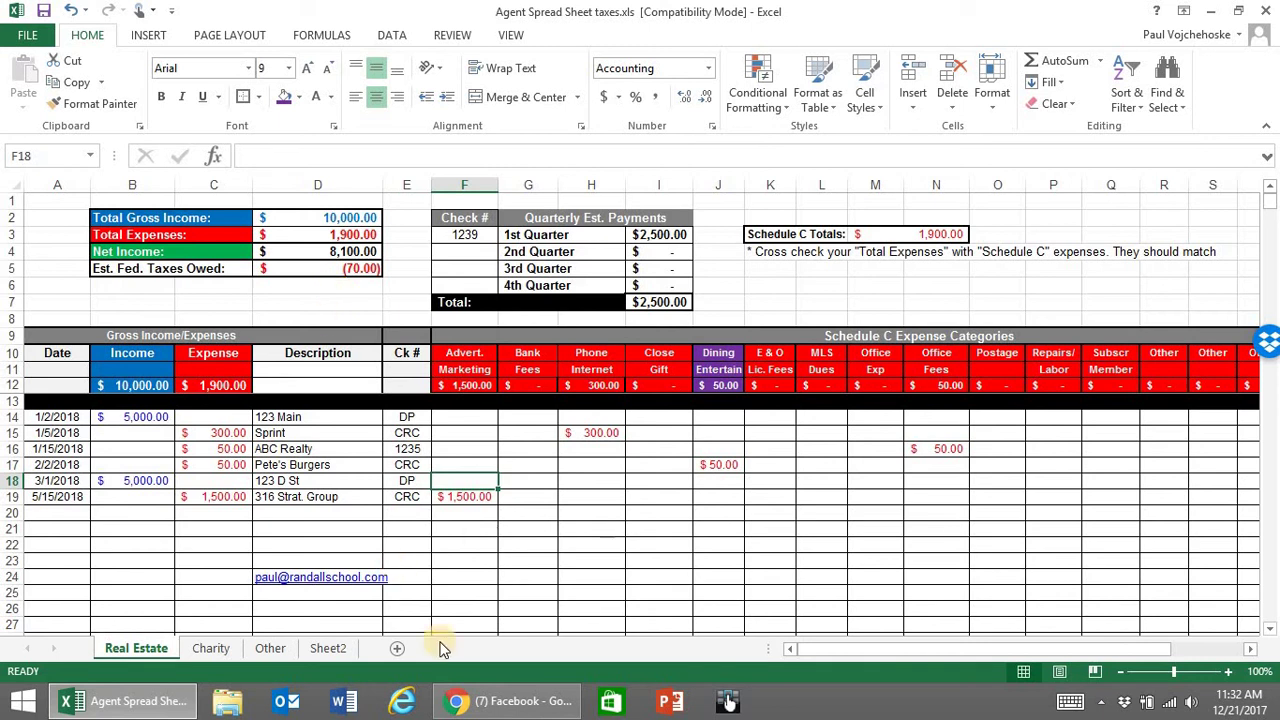
Step: Record a 300 Sprint expense dated 5/16/2018 in row 20 with CRC as the check entry
left_click(61, 512)
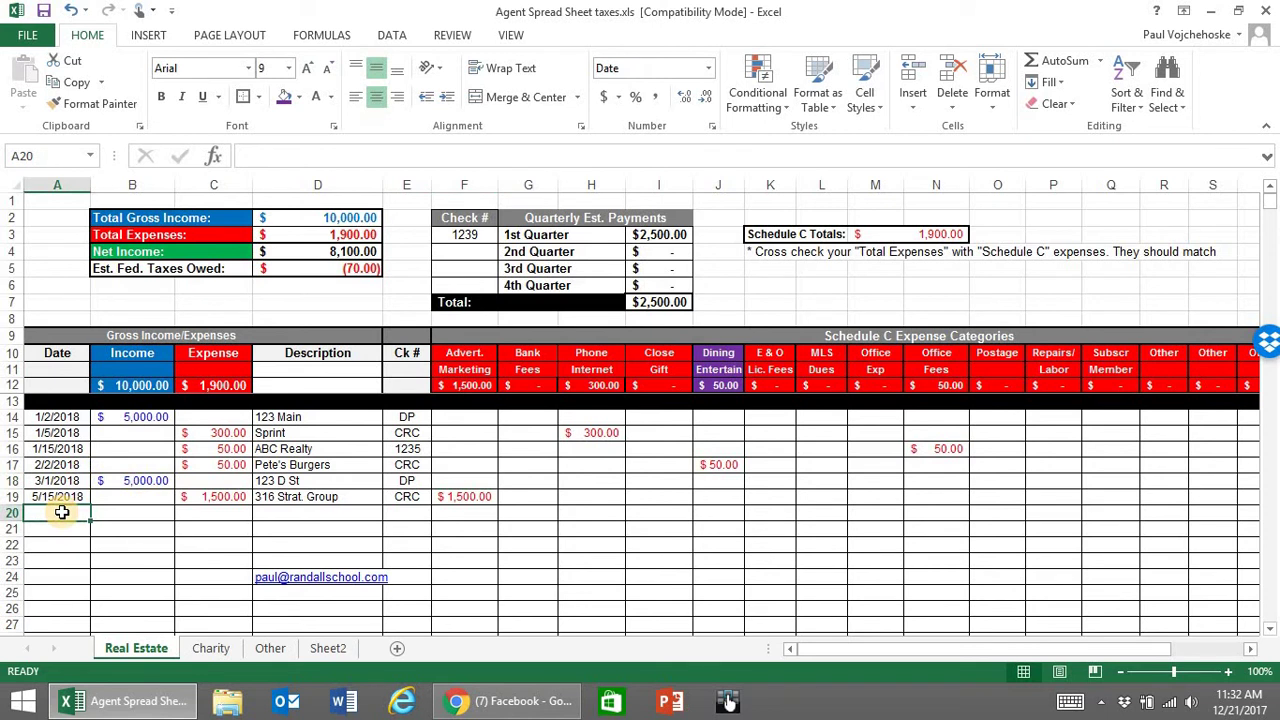
type("5/16/2017")
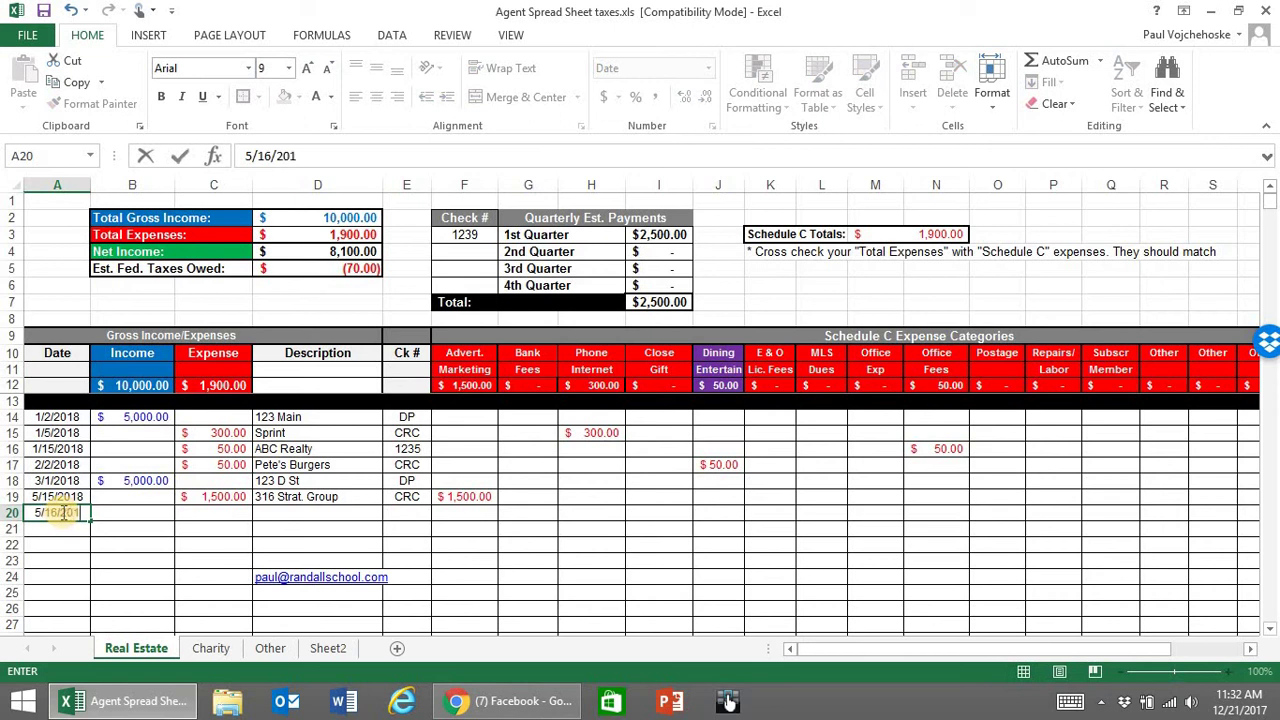
key("BackSpace")
type("8")
key("Tab")
key("Tab")
type("300")
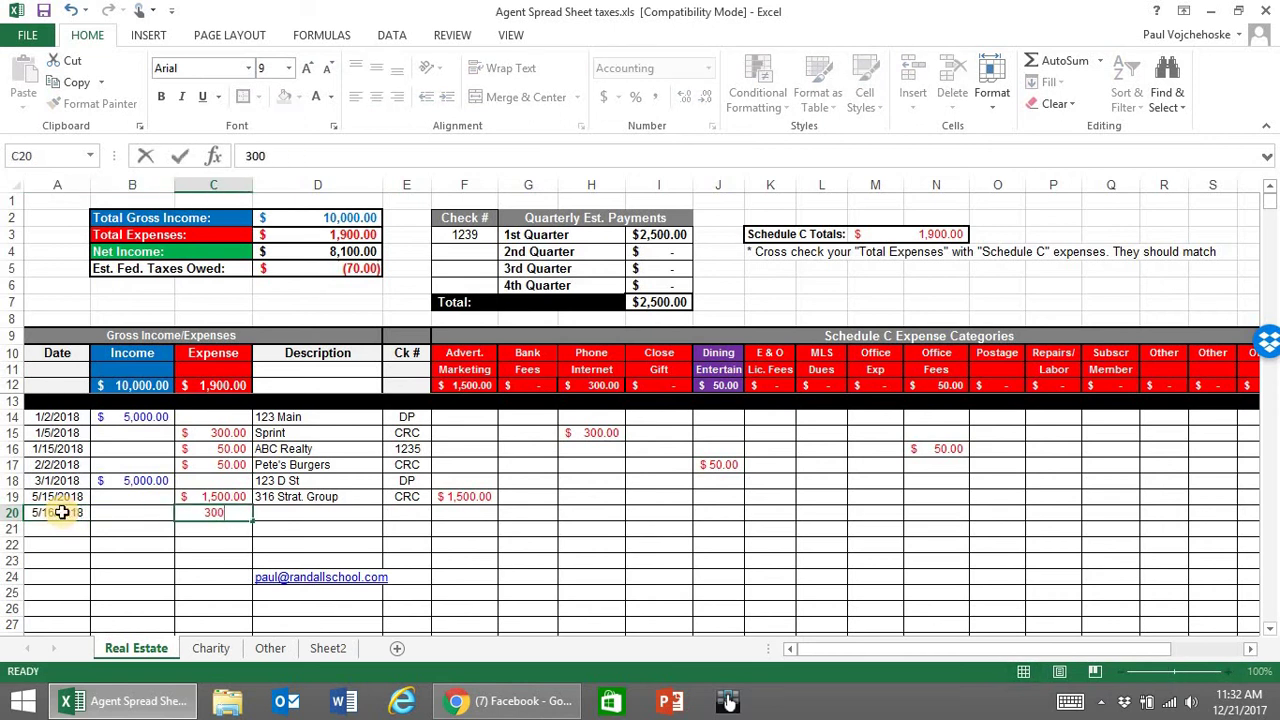
key("Tab")
type("Sprint")
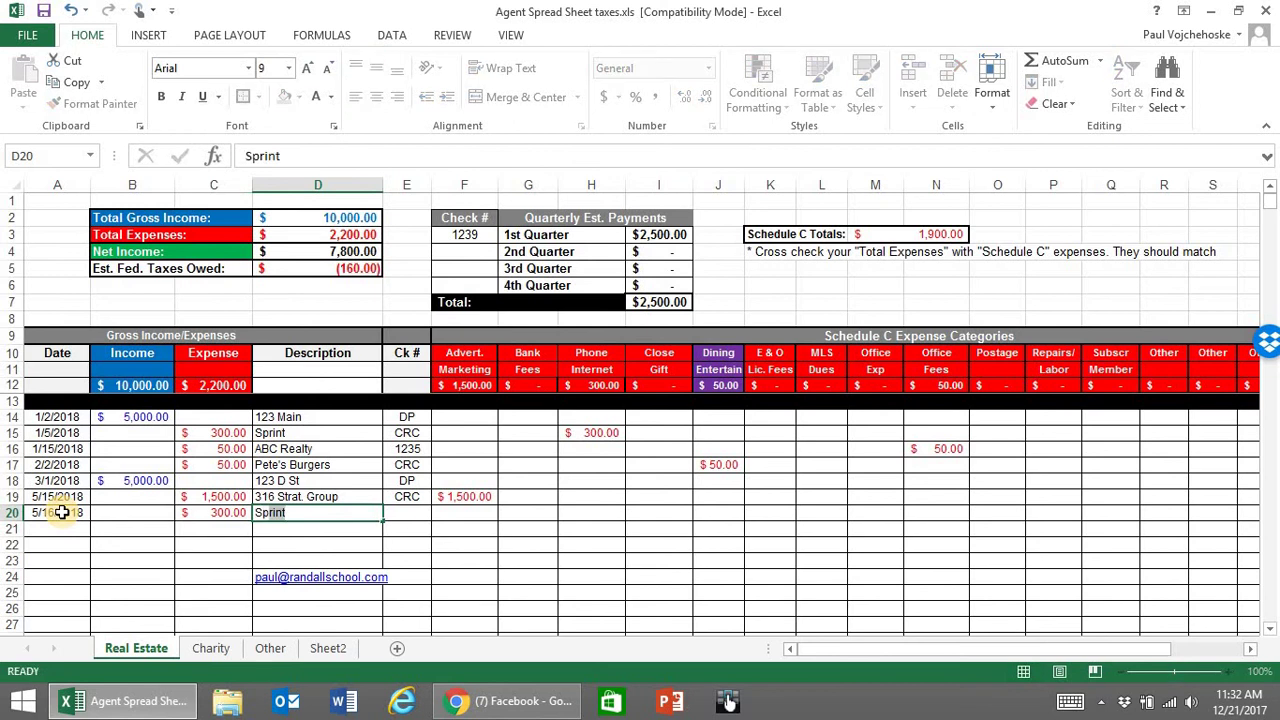
key("Tab")
type("C")
Step: Enter 300 for the row 20 Sprint expense under the Phone/Internet category
key("Tab")
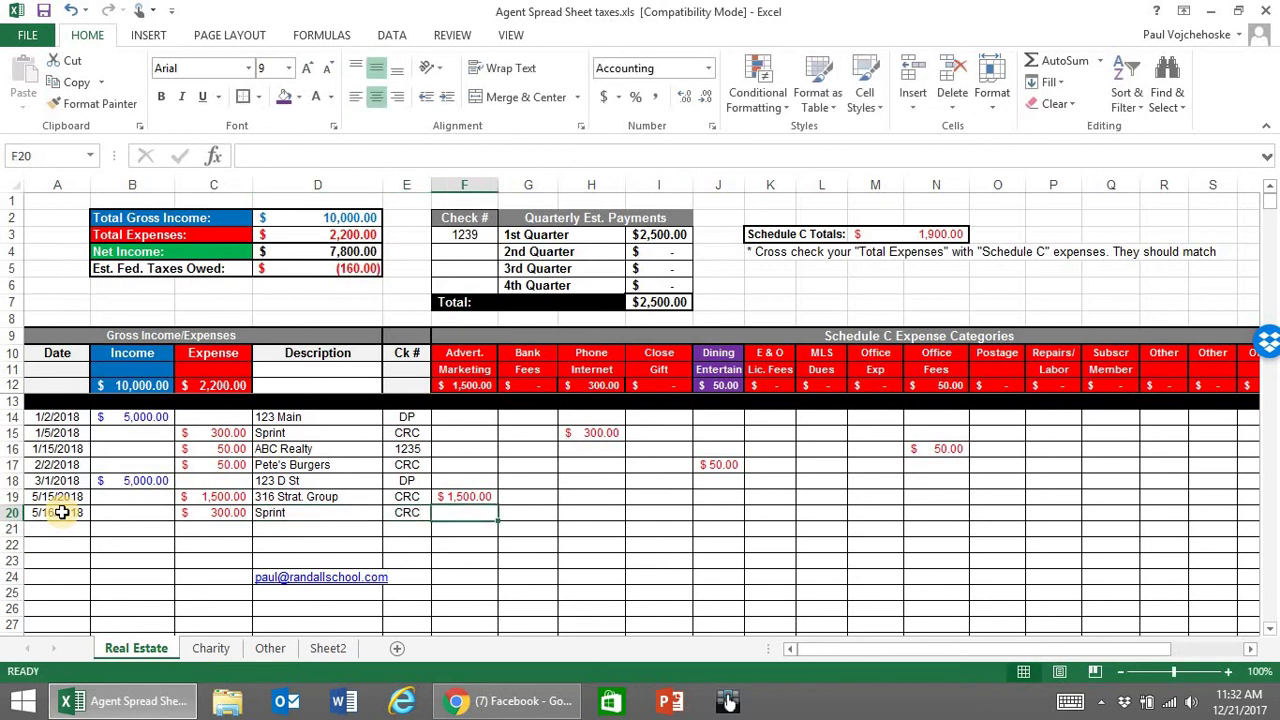
key("Tab")
key("Tab")
type("300")
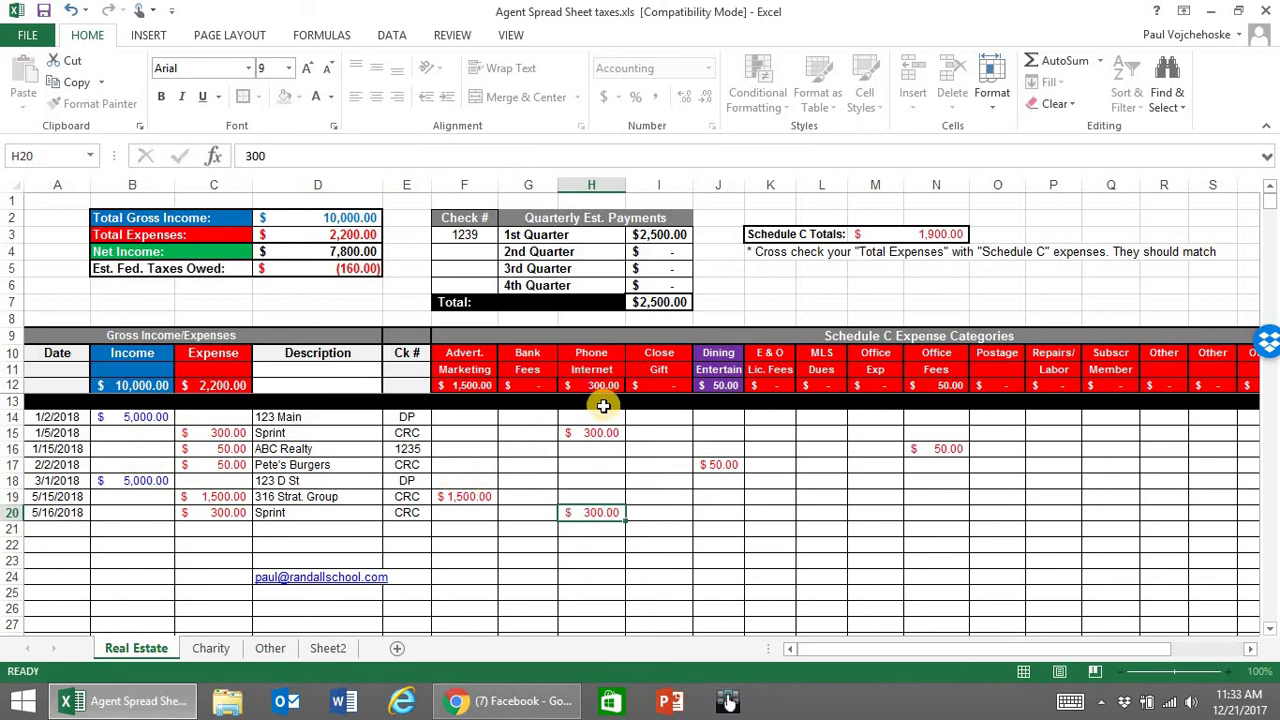
key("Up")
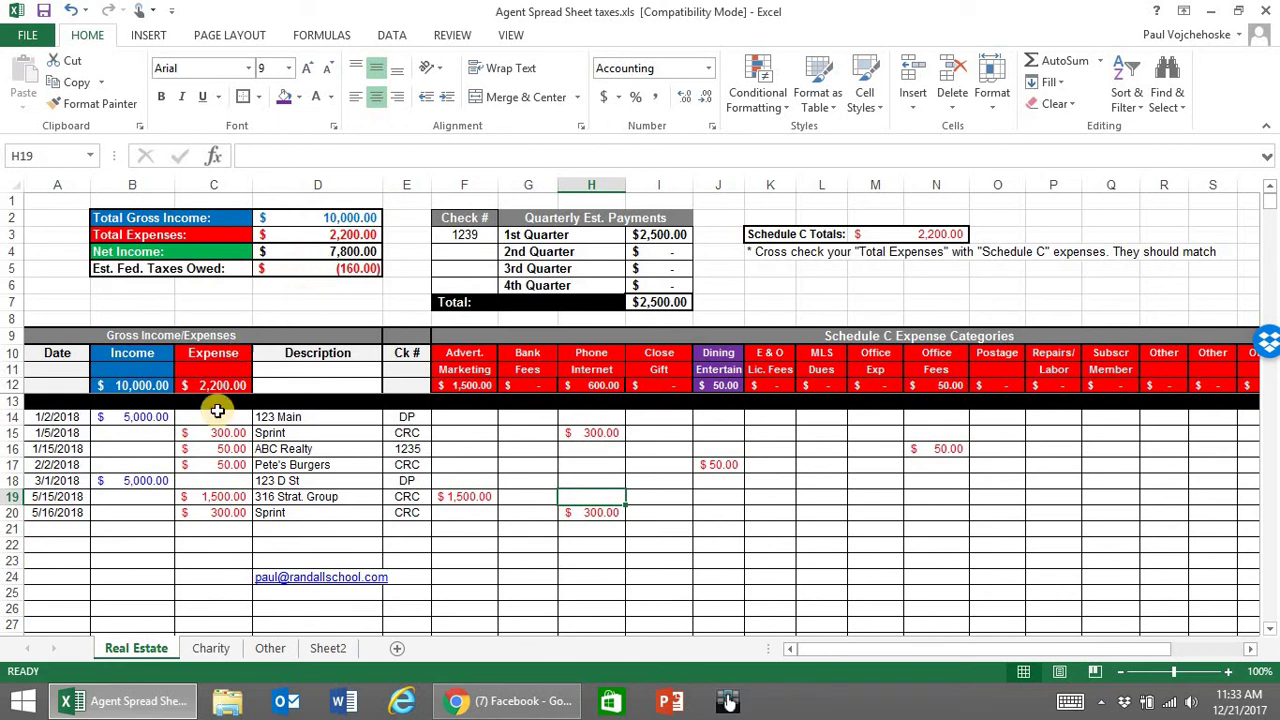
Step: Record 10,000 of income dated 6/15/2018 in row 21 with the property's street address as description and DP as the check entry
left_click(60, 537)
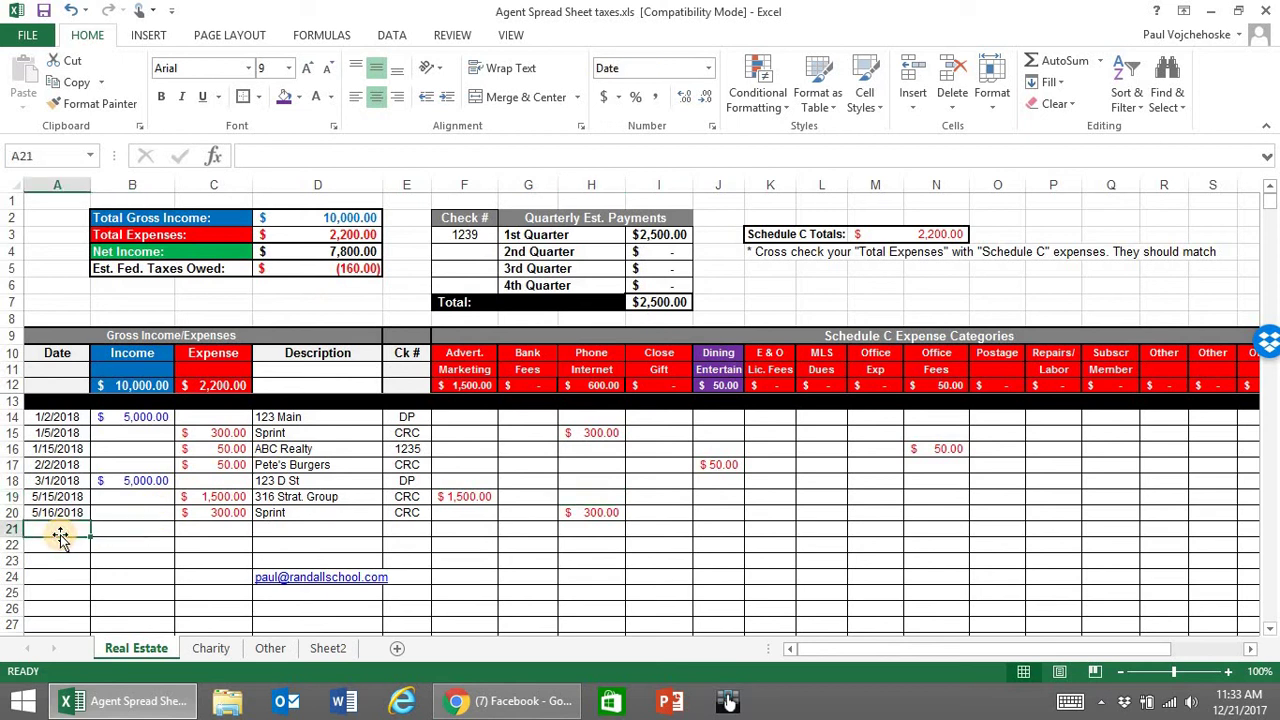
type("6/15/2018")
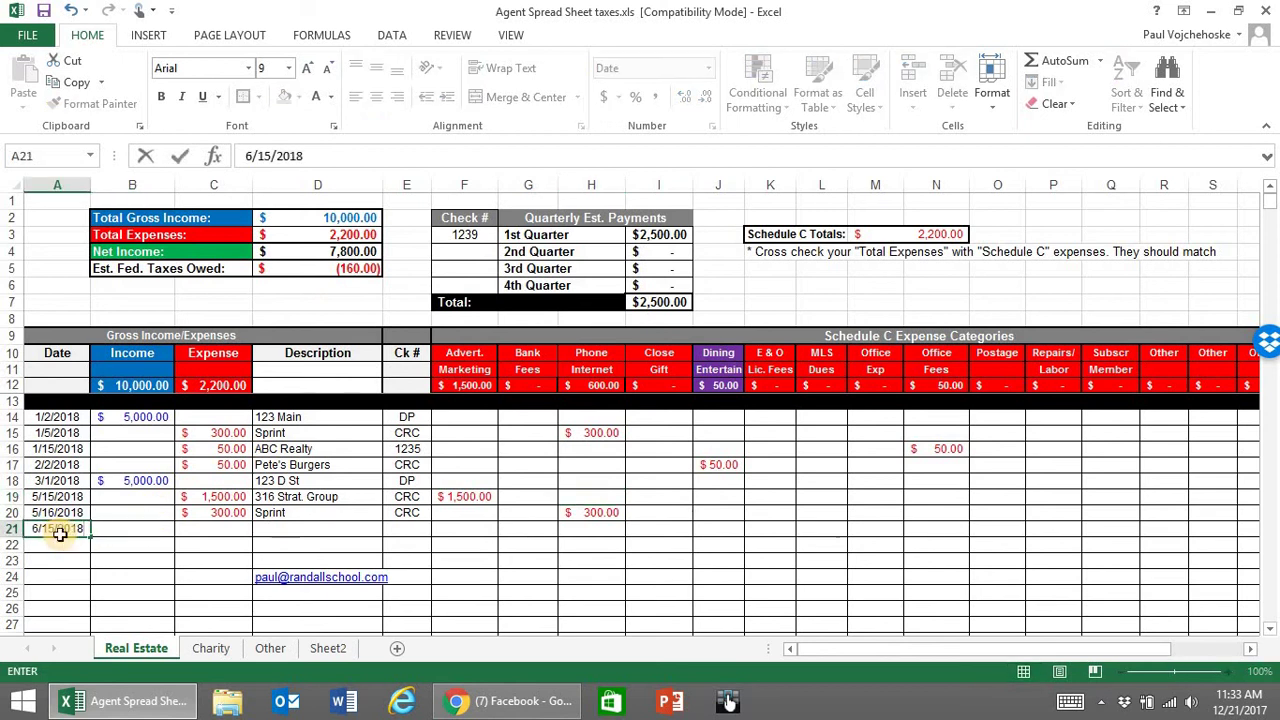
key("Tab")
type("1")
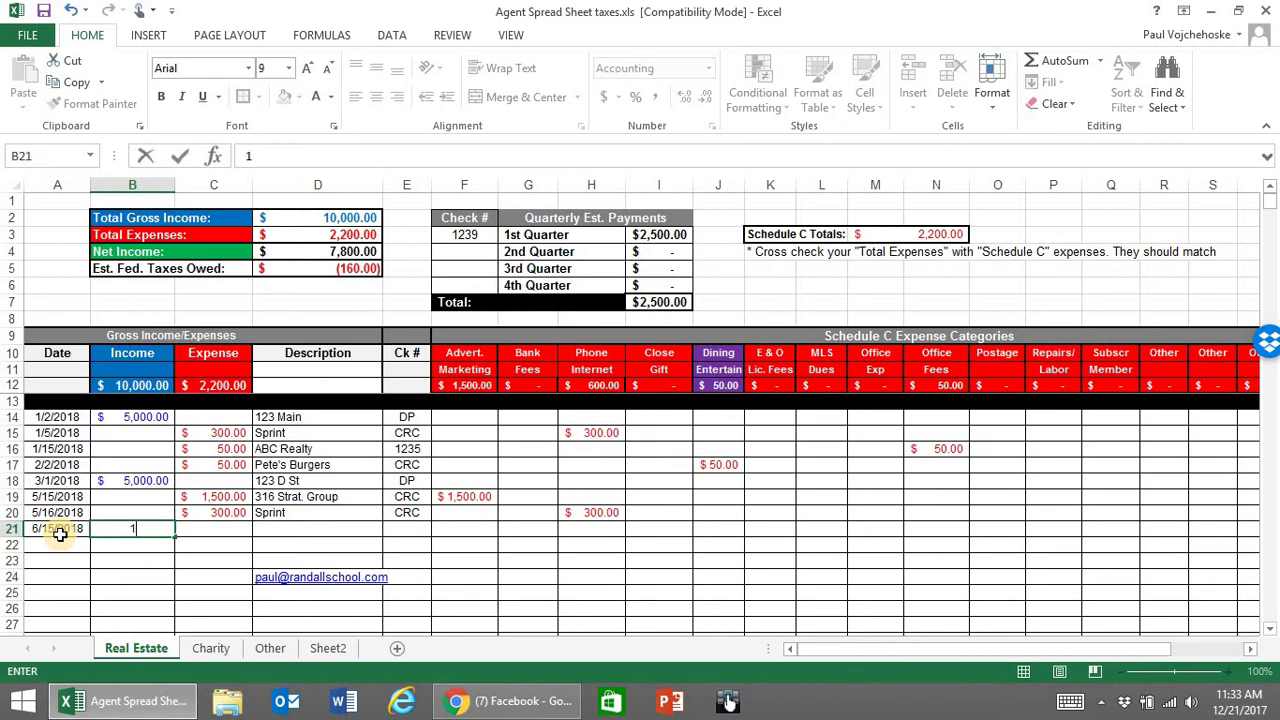
type("0,000")
key("Tab")
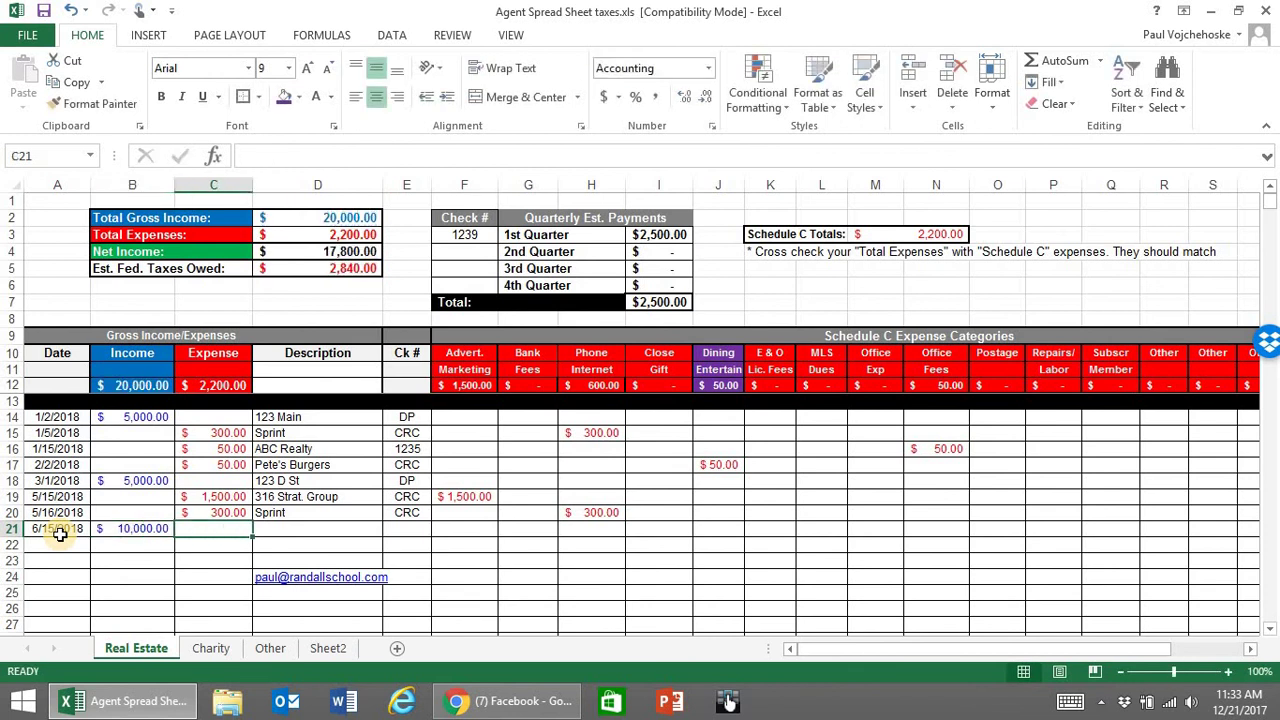
key("Tab")
type("4")
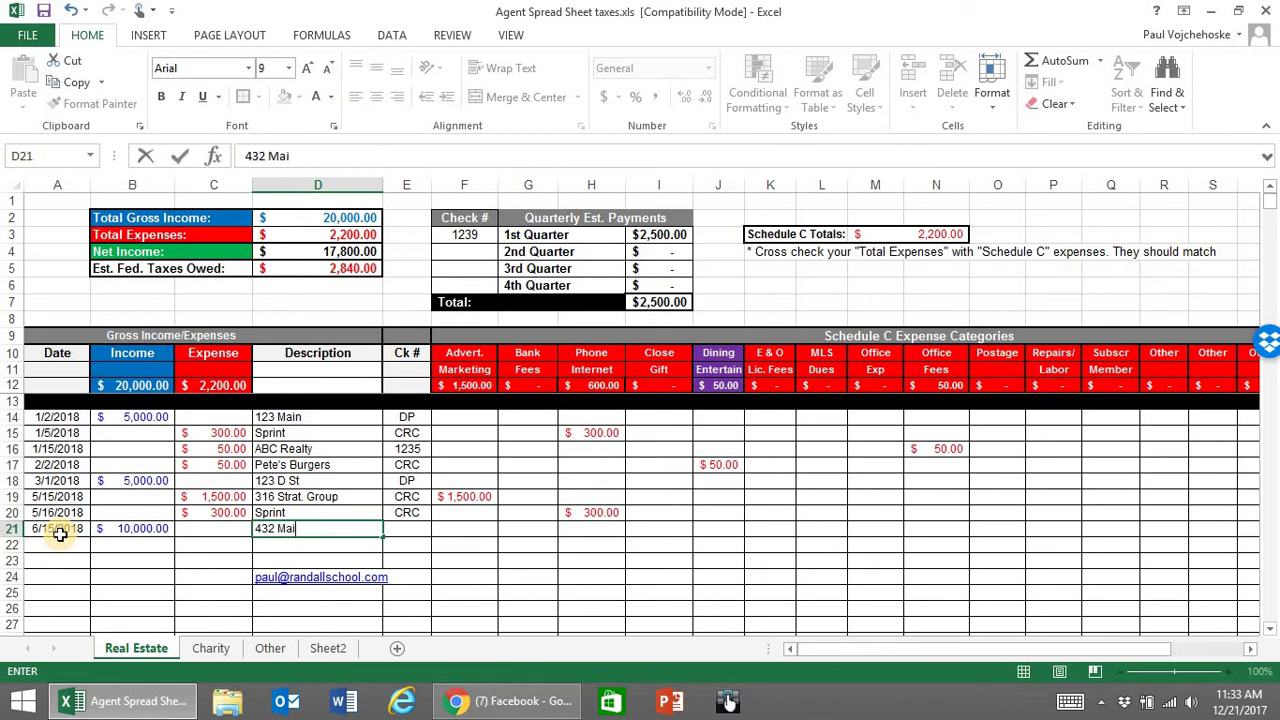
key("Tab")
type("Dp")
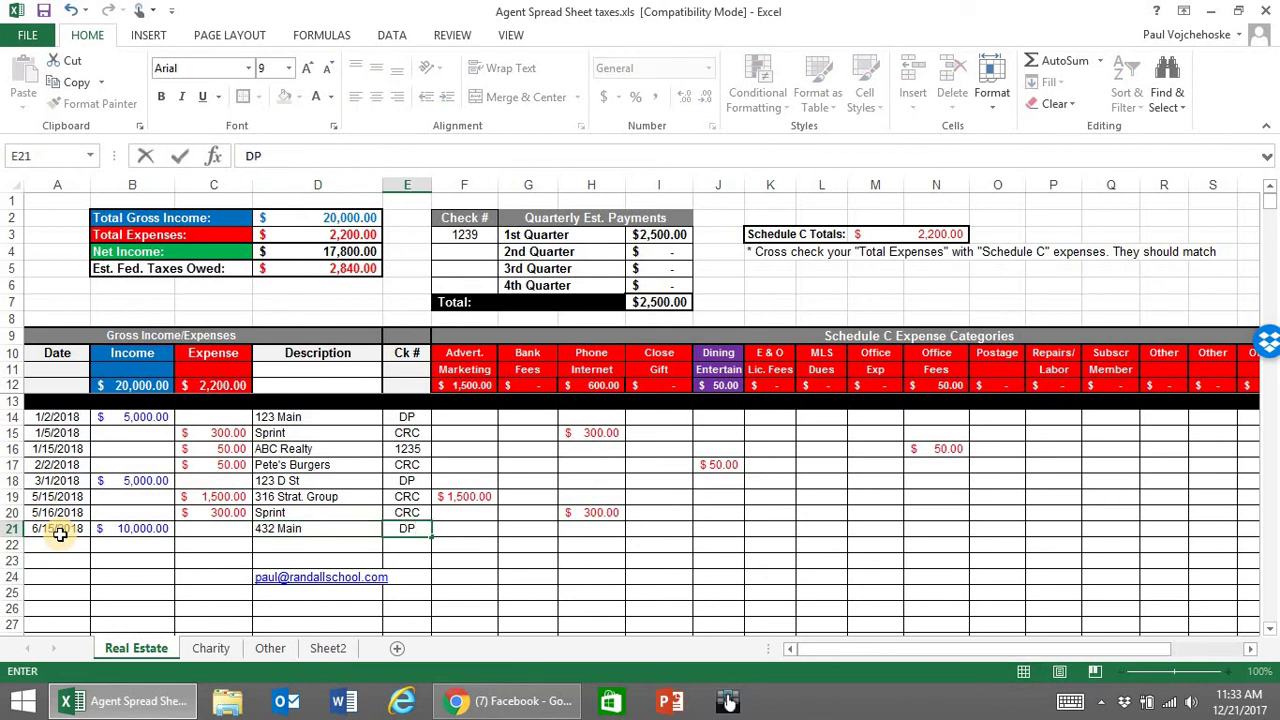
key("Return")
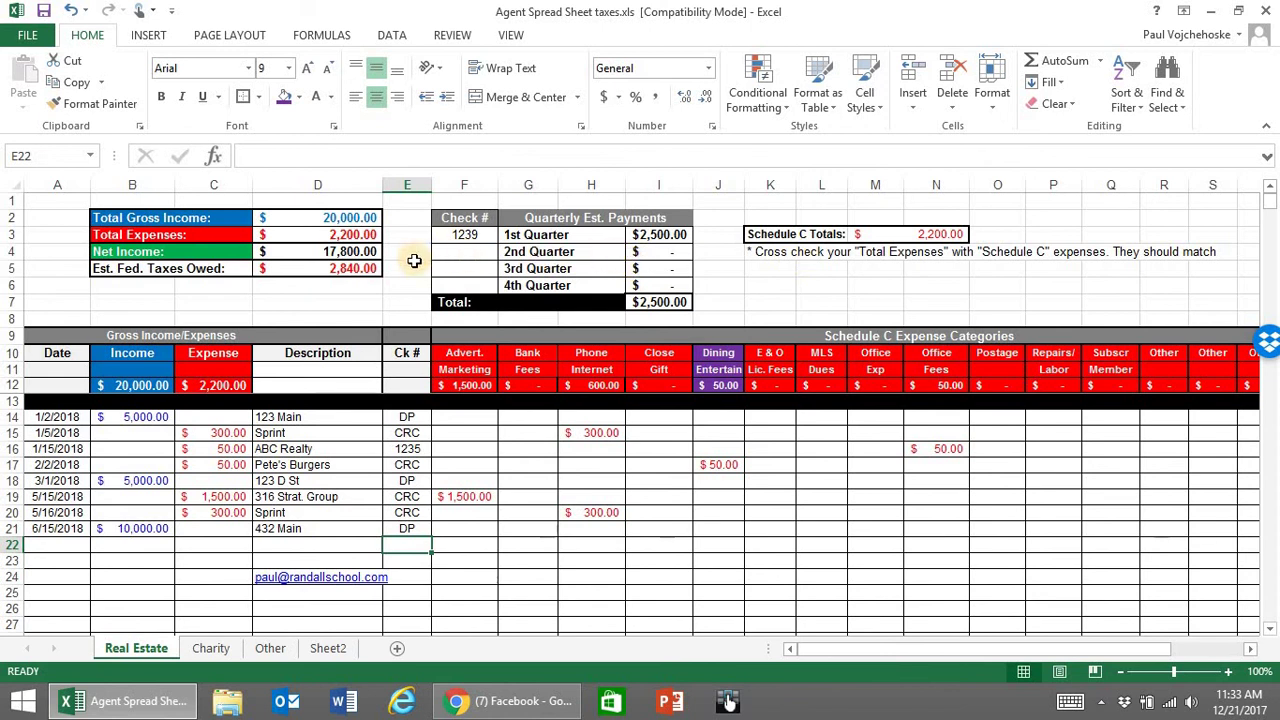
Step: Record the 2nd Quarter estimated payment of 3000 with check number 1240
left_click(650, 253)
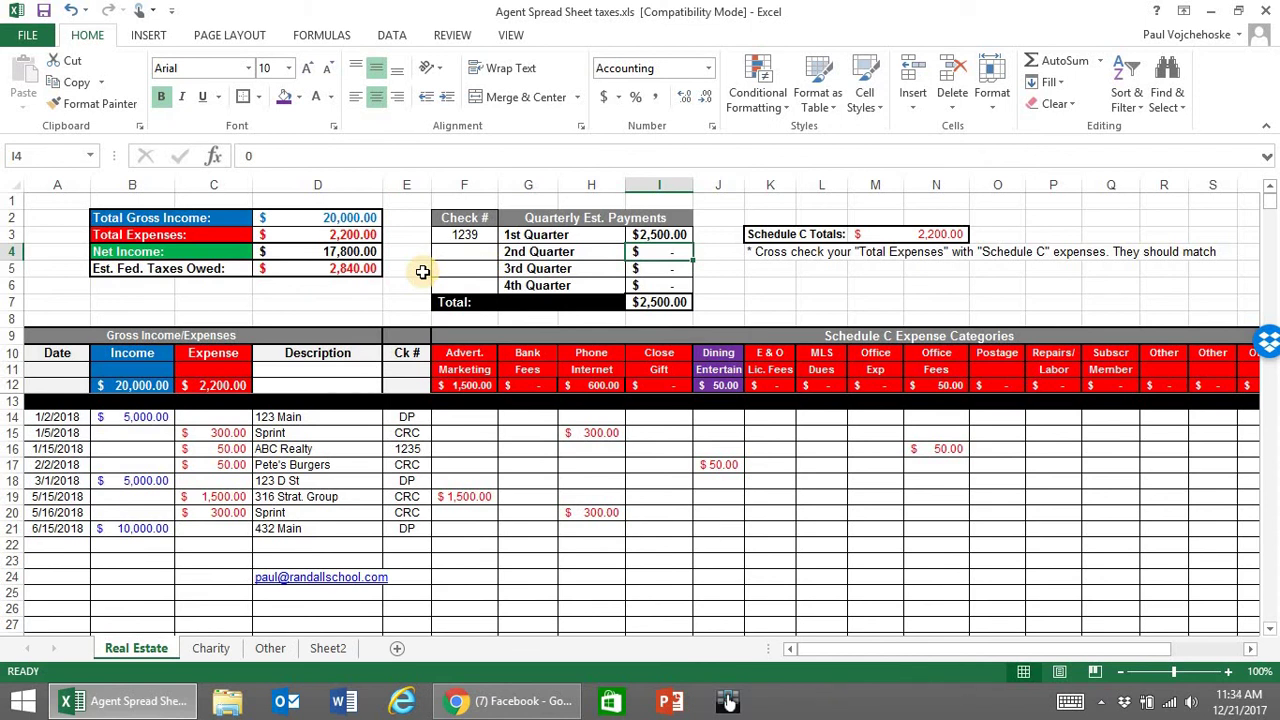
type("3000")
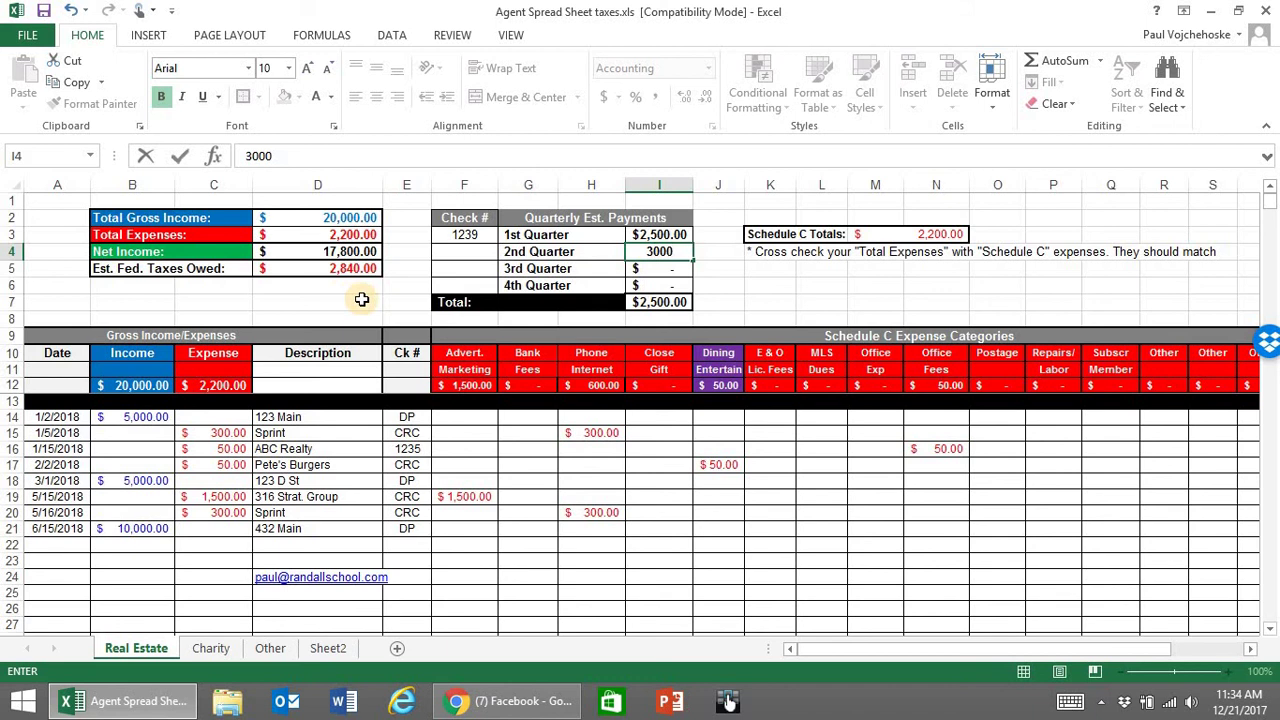
key("Return")
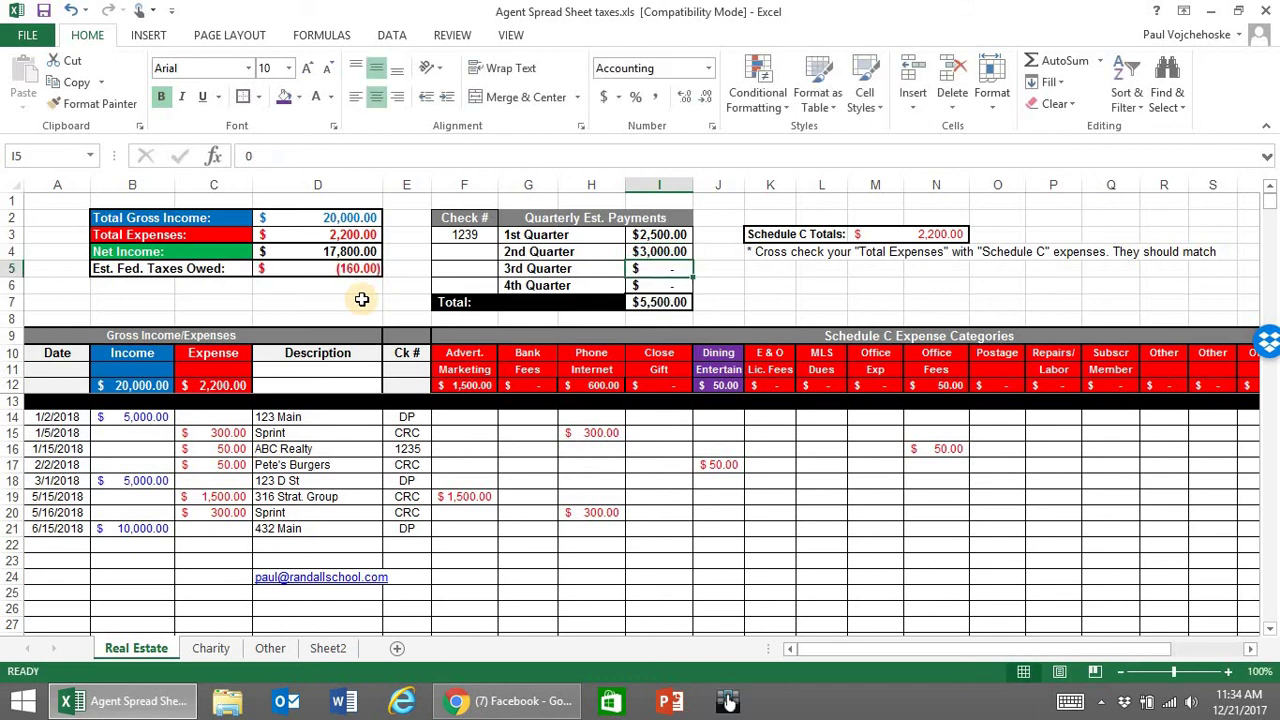
left_click(467, 253)
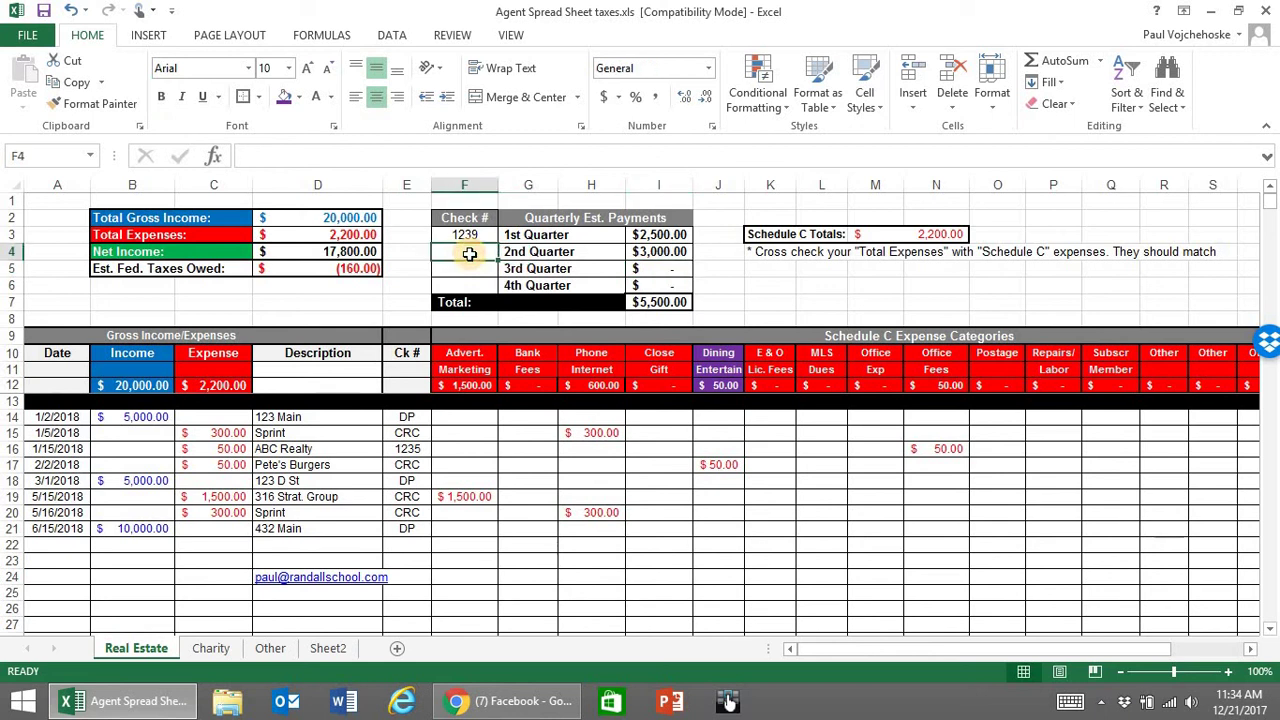
type("123")
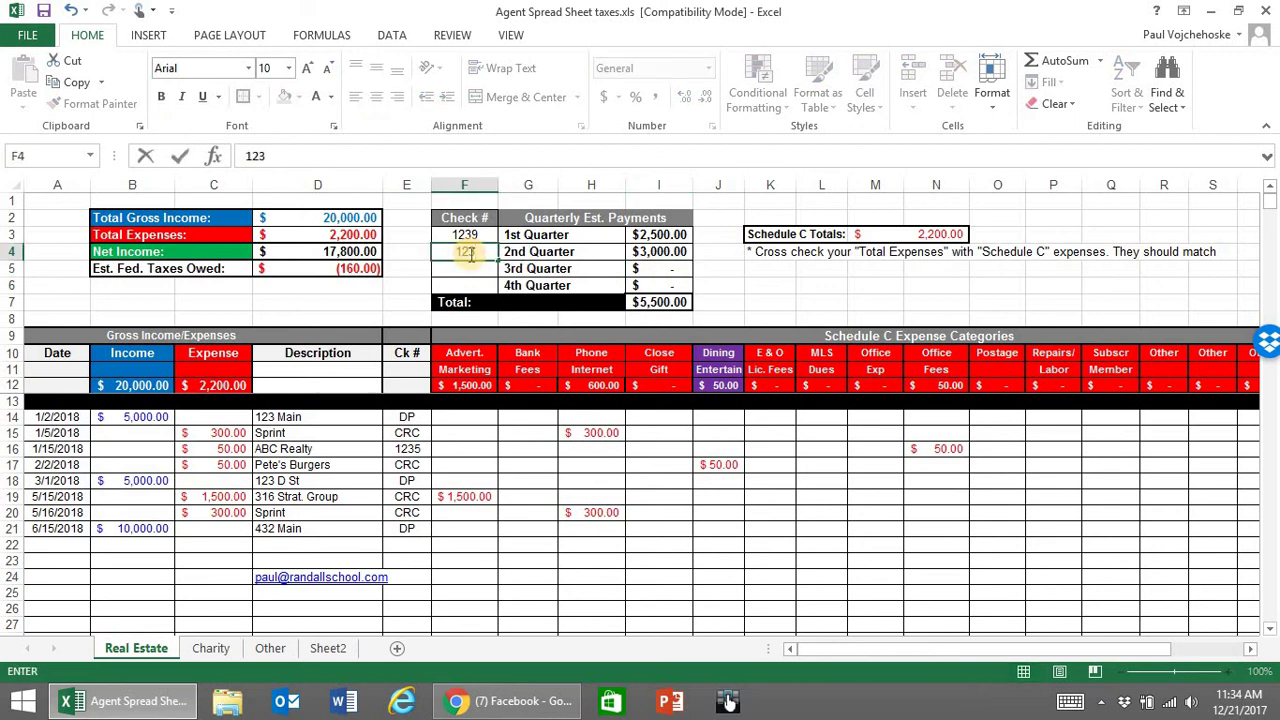
key("BackSpace")
type("40")
key("Return")
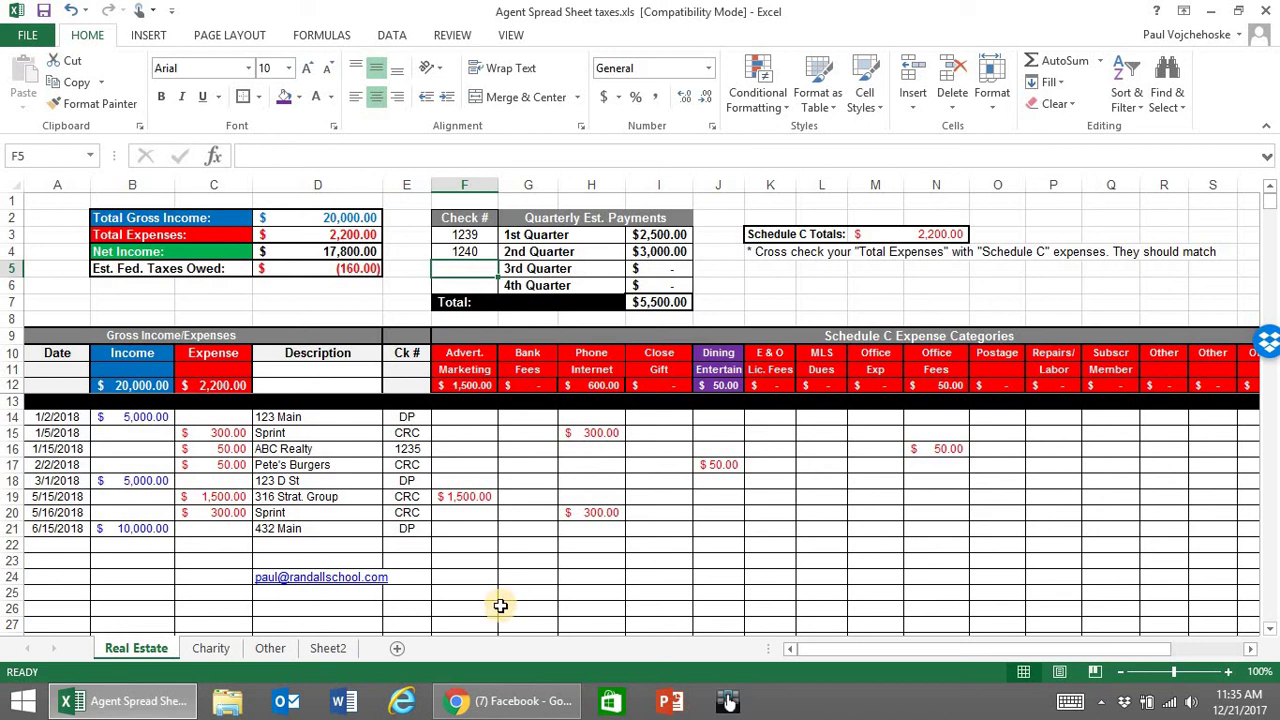
Step: Look over the donation records on the Charity sheet and return to the Real Estate sheet
key("ctrl+Page_Down")
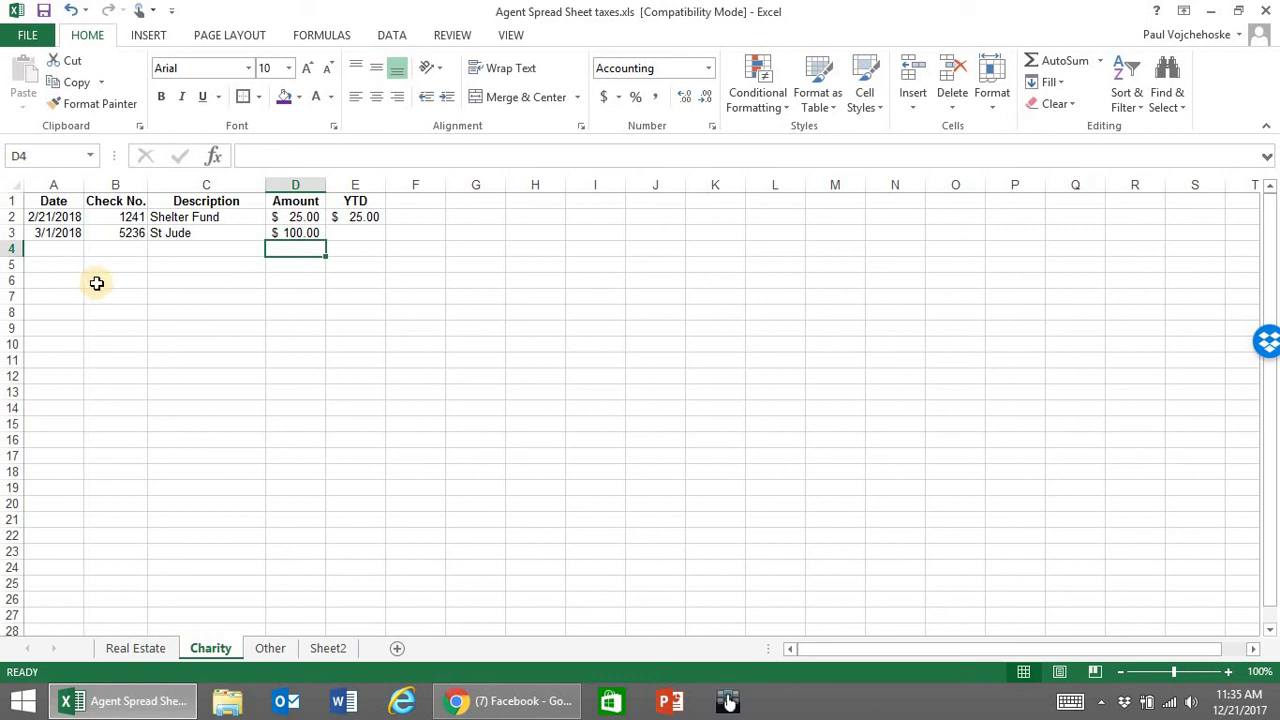
left_click(145, 651)
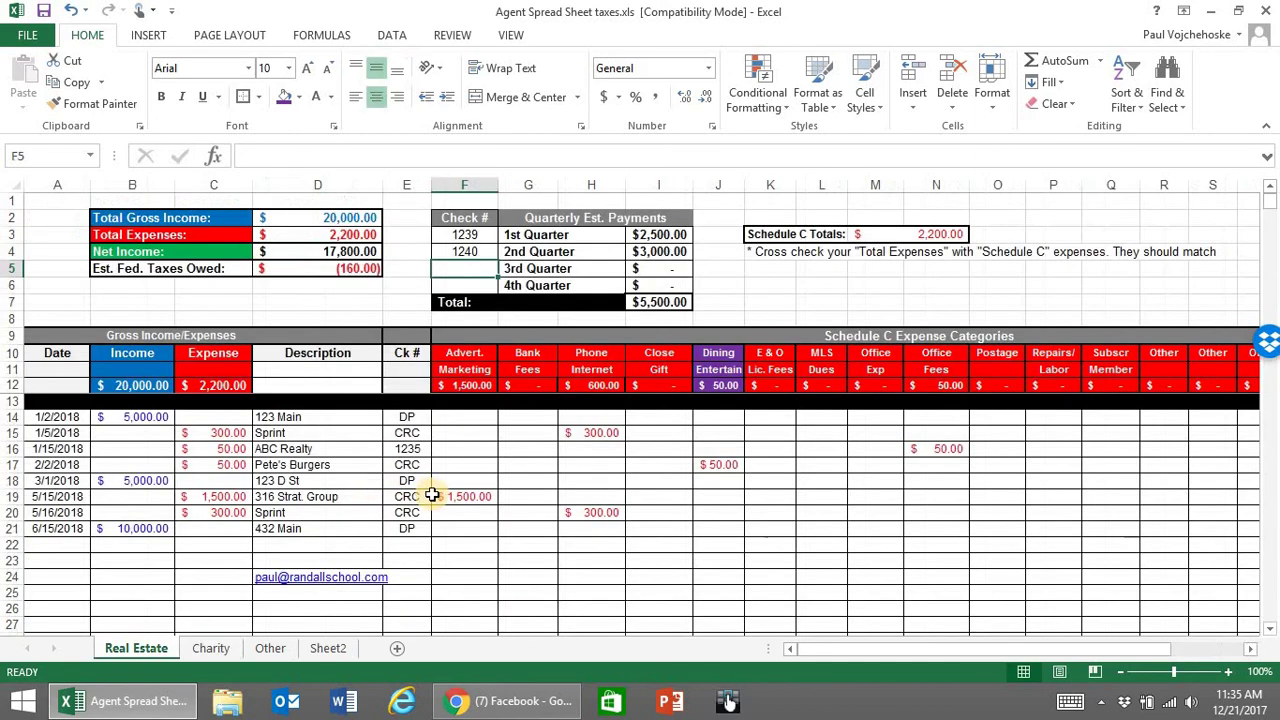